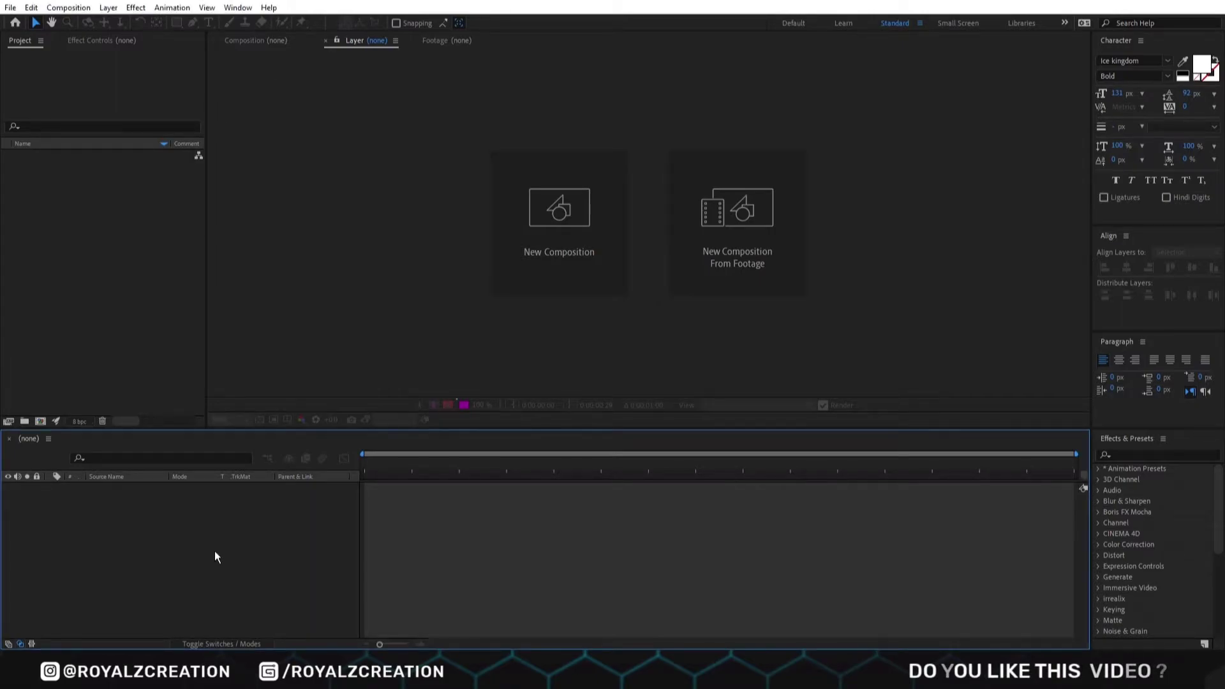
Create a 1920 x 1080 composition named Text
click(595, 222)
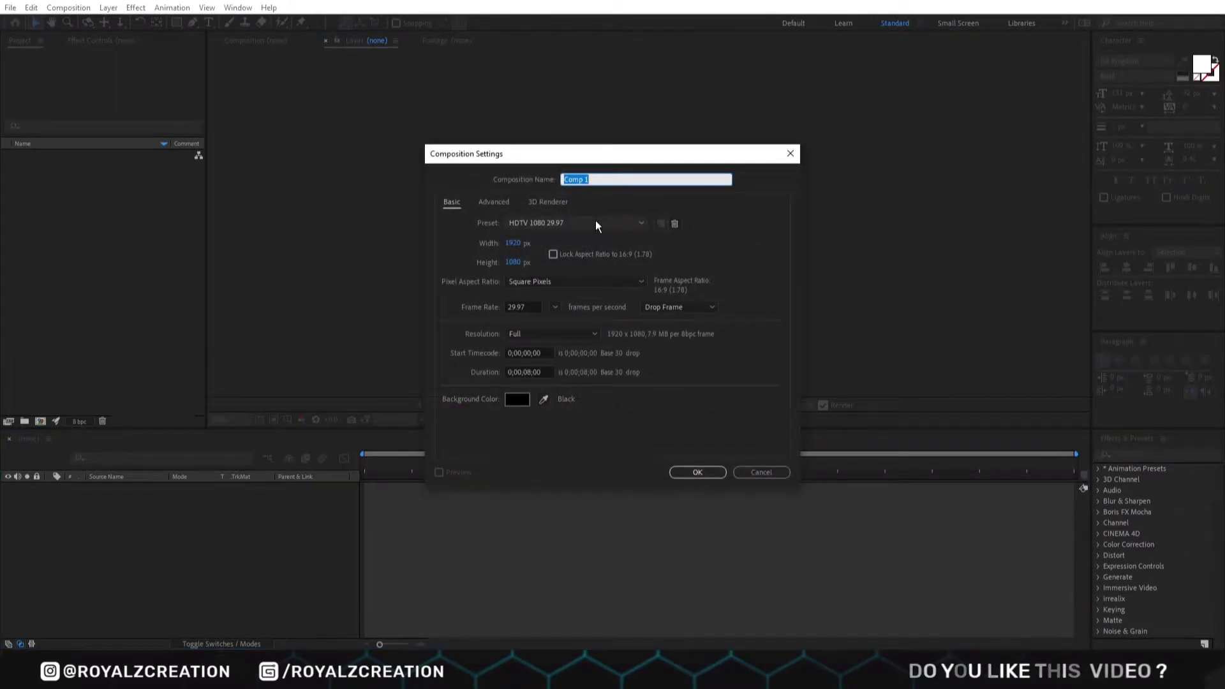
text(Text)
click(697, 473)
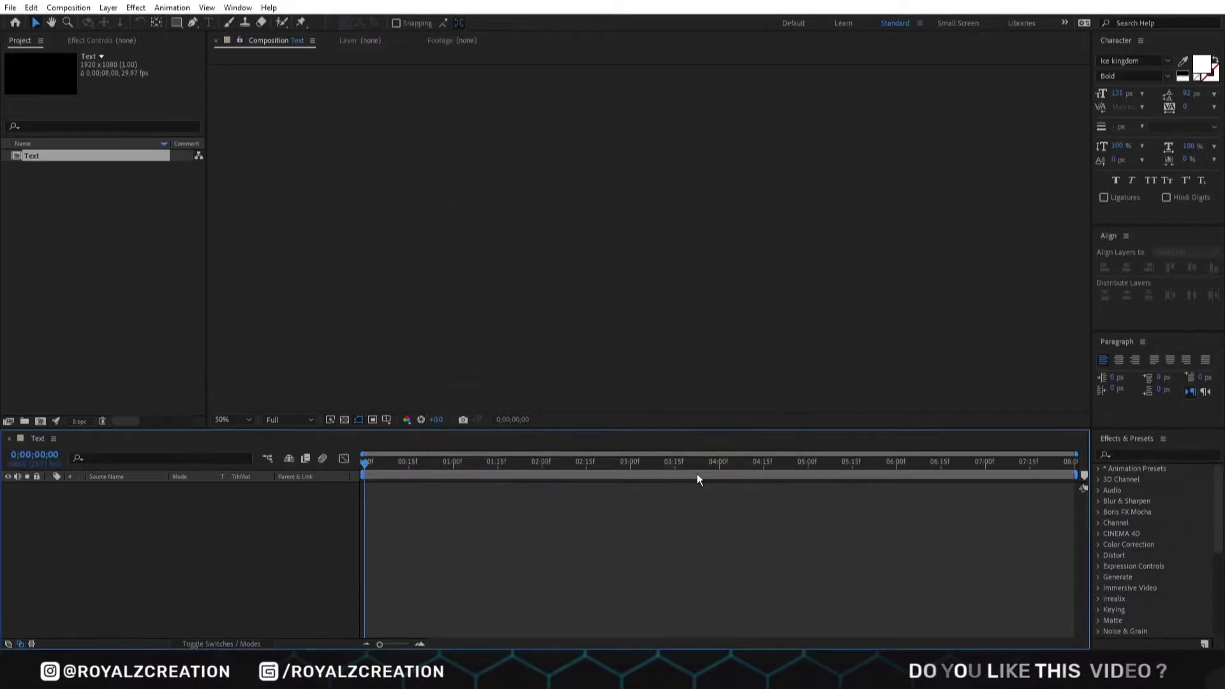
Add a text layer reading "FREEZ" to the Text composition
click(208, 23)
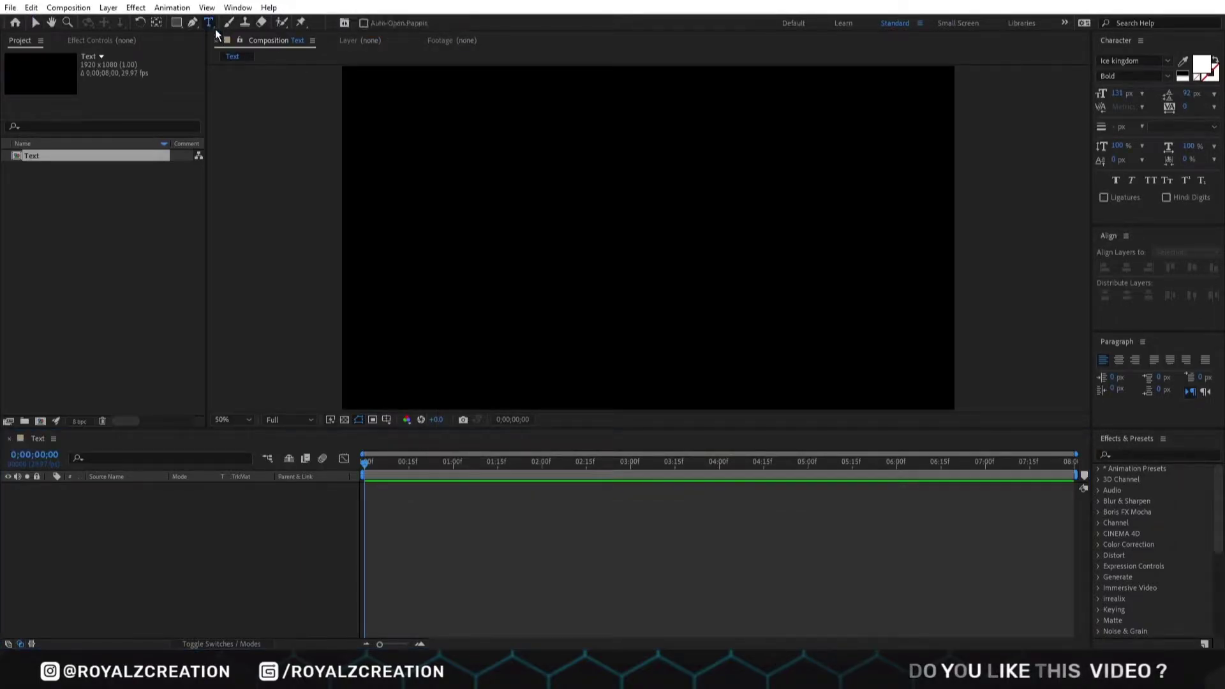
click(538, 259)
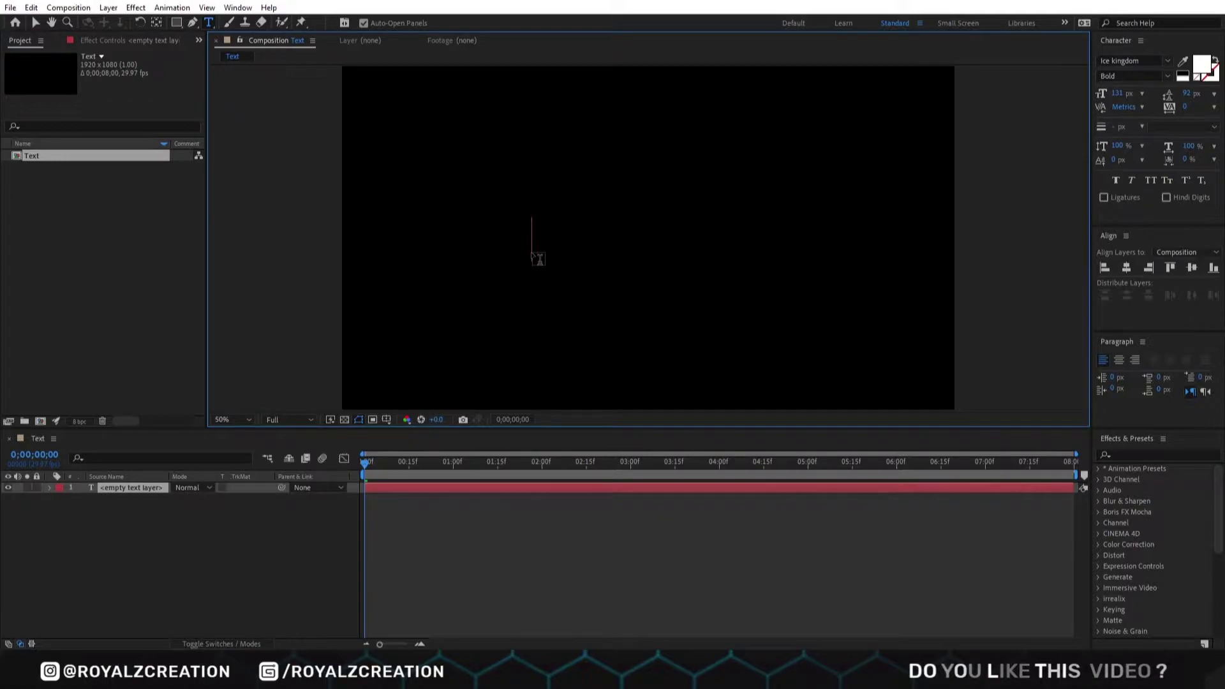
text(FREEZ)
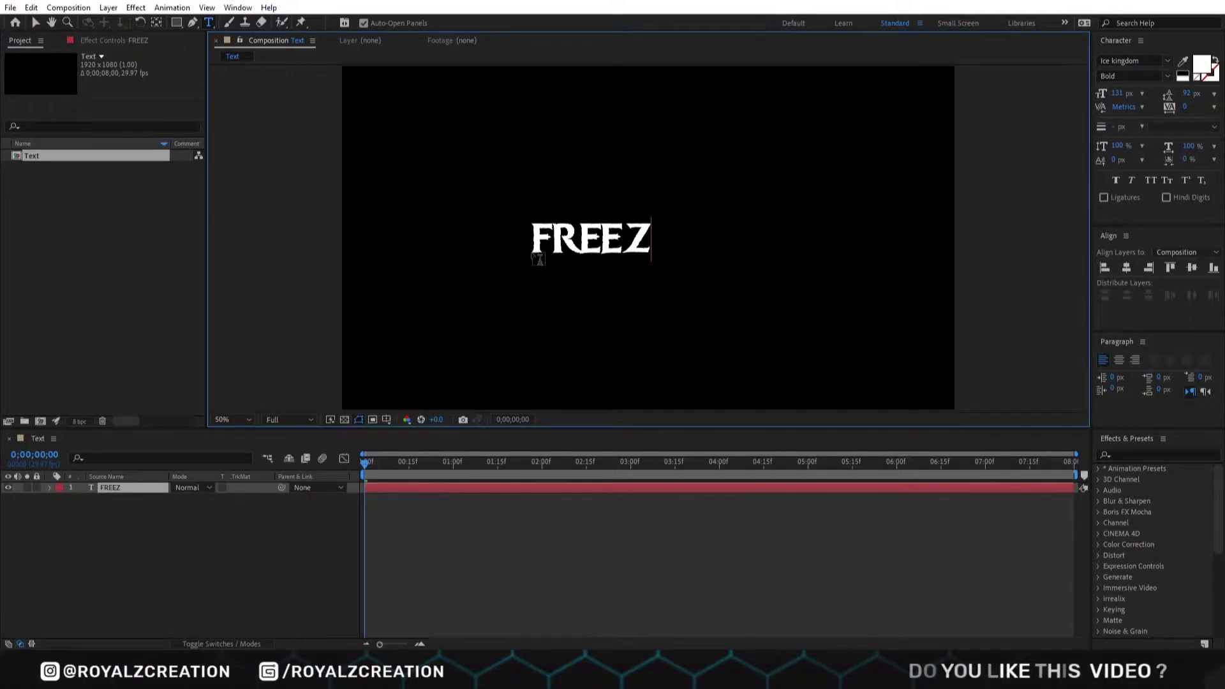
key(ctrl+a)
click(35, 22)
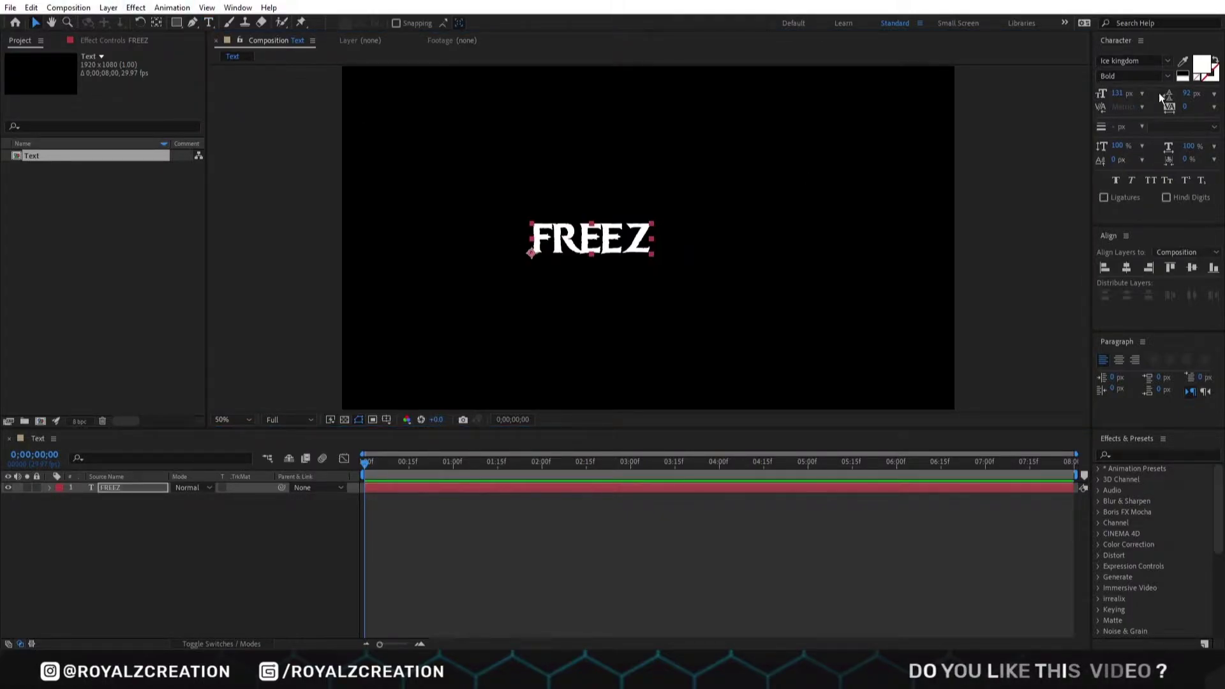
Set the FREEZ text's font size to 440 px and centre the layer horizontally and vertically in the composition
click(1119, 96)
text(440)
key(Return)
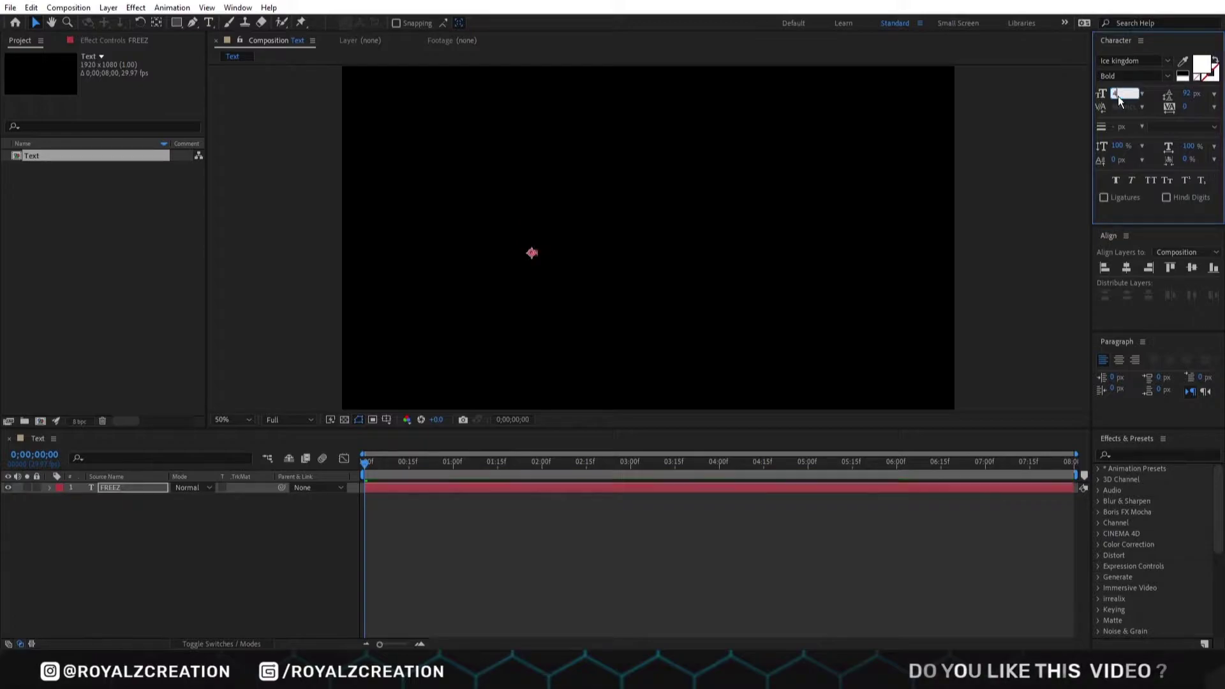
click(1128, 267)
click(1193, 267)
click(598, 561)
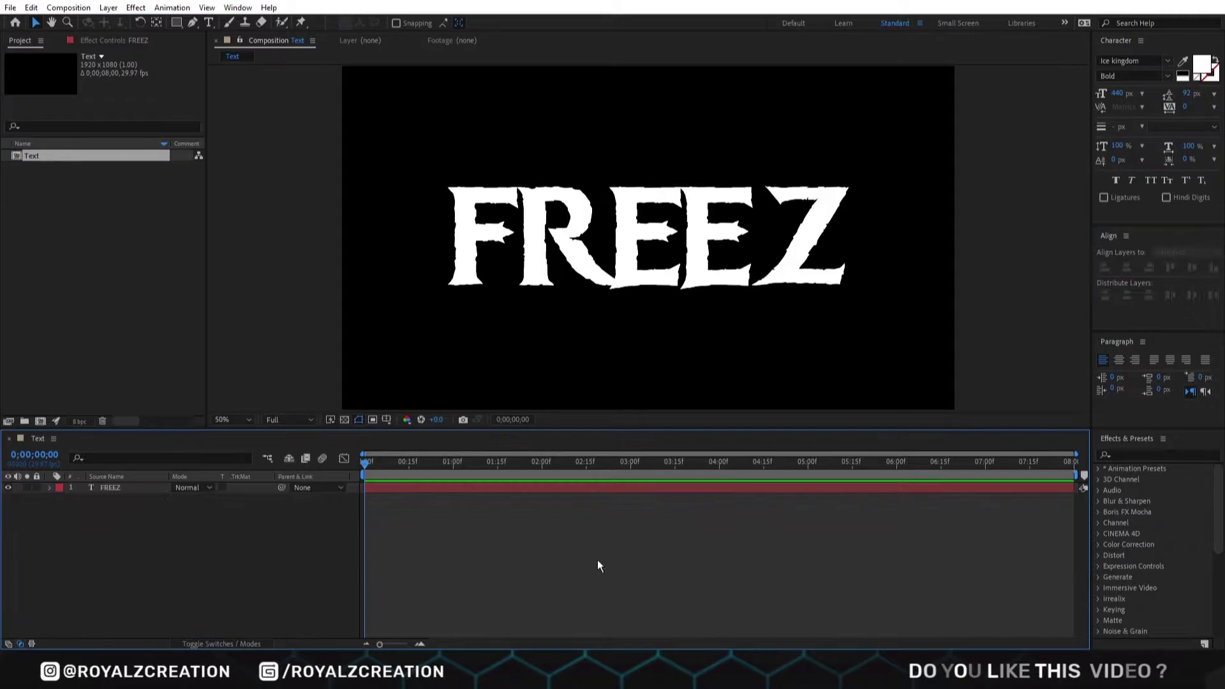
Create a second 1920 x 1080 composition named Style and place the Text composition in it as a layer
click(47, 396)
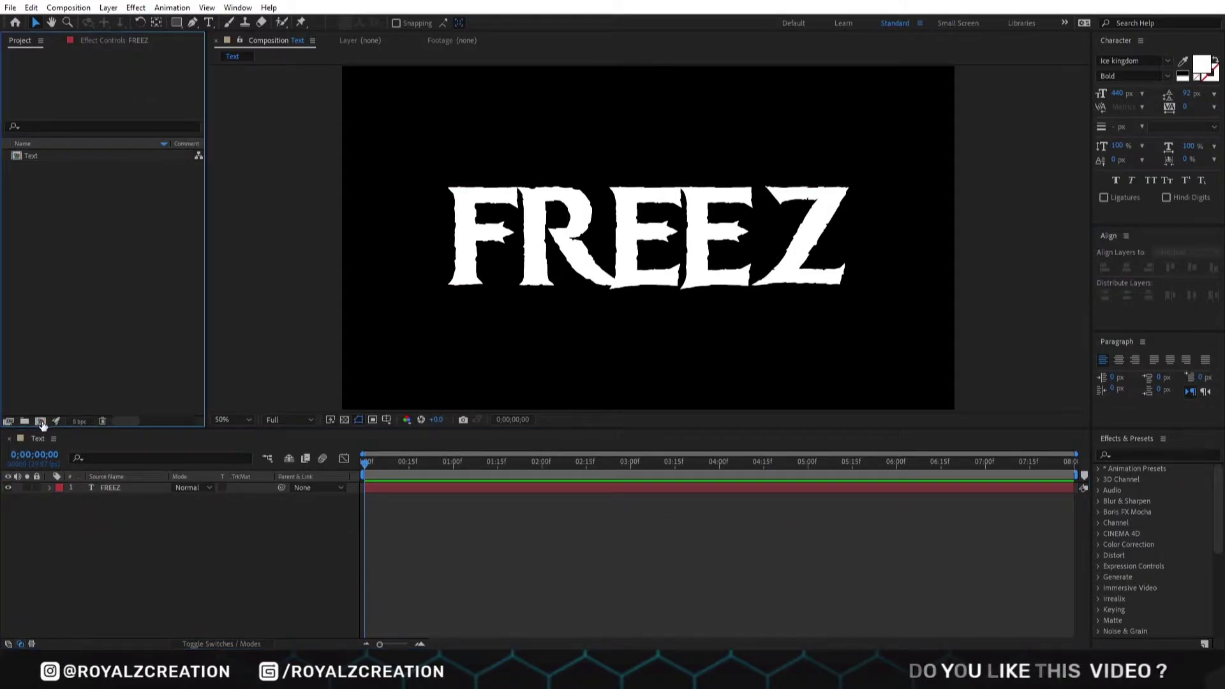
click(41, 422)
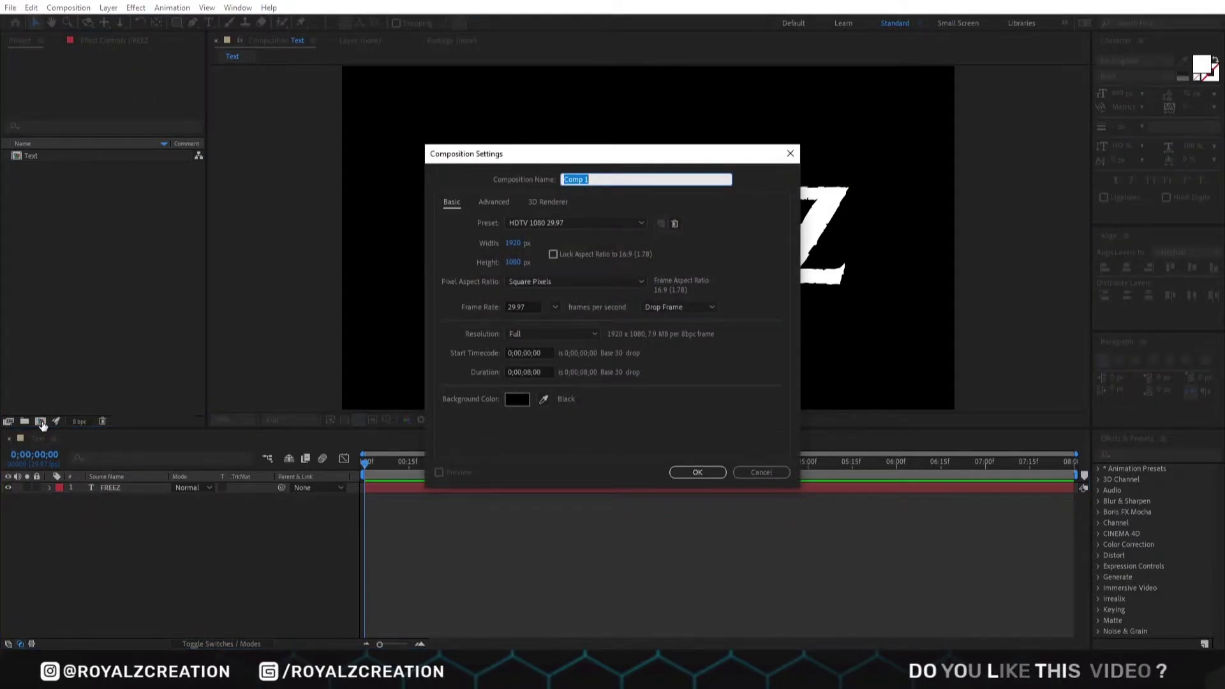
text(Style)
key(Return)
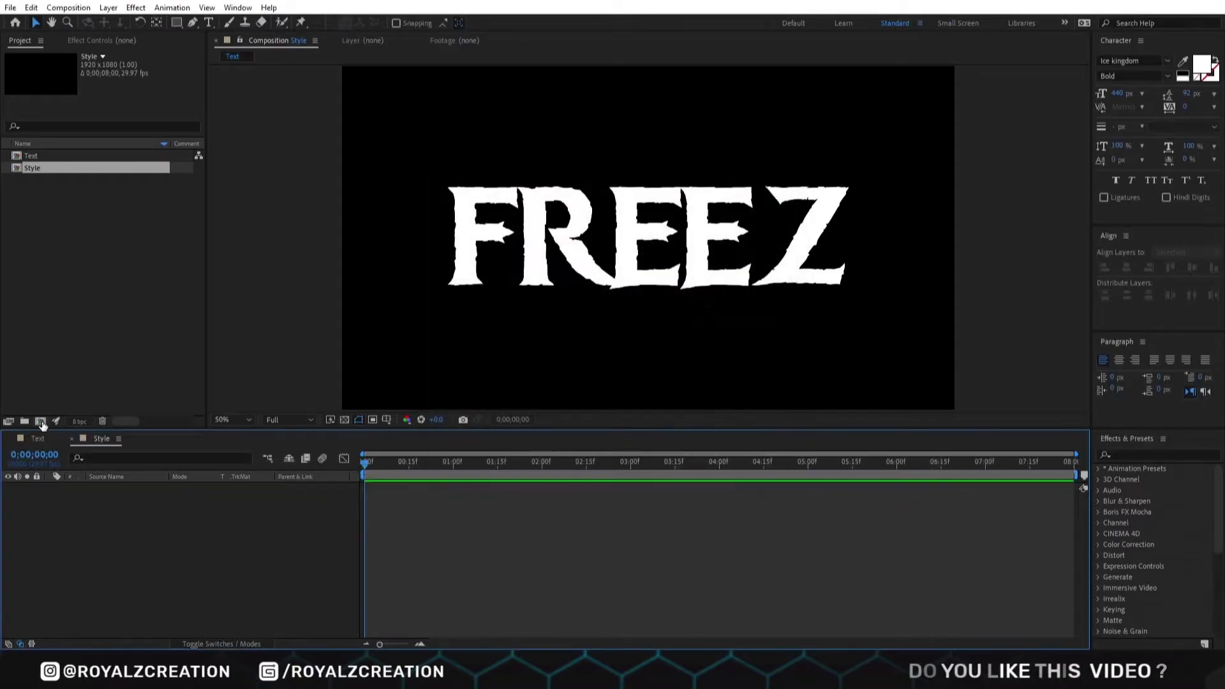
click(37, 156)
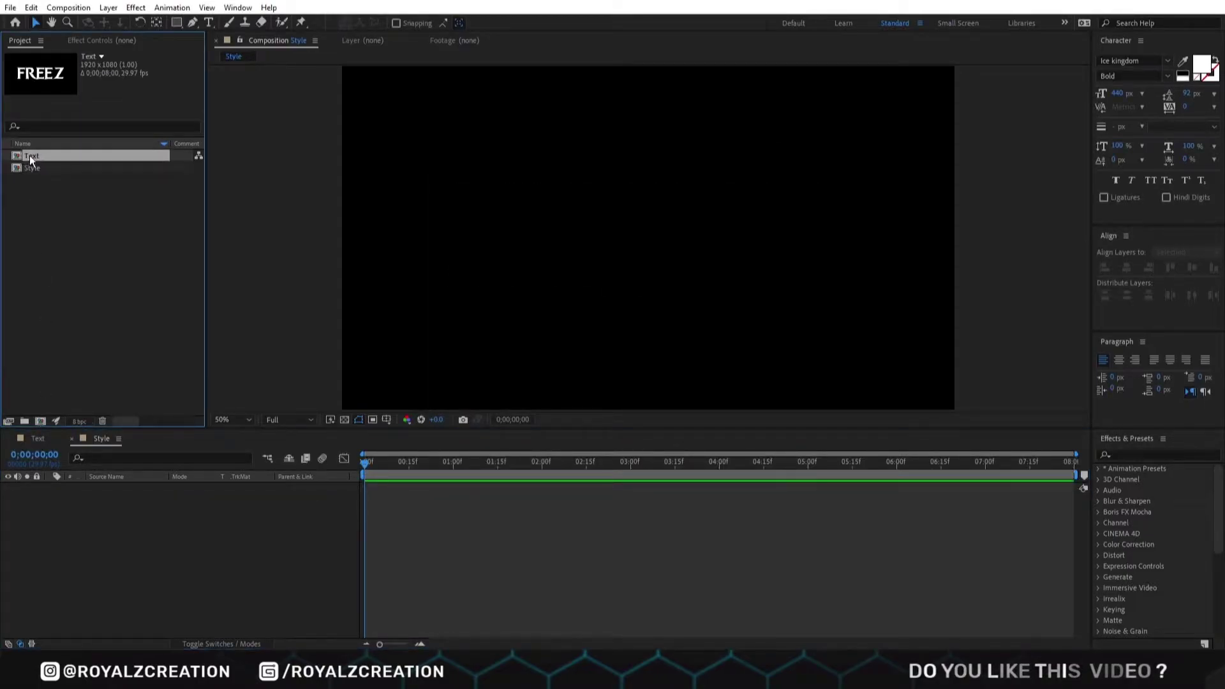
drag(30, 155, 162, 539)
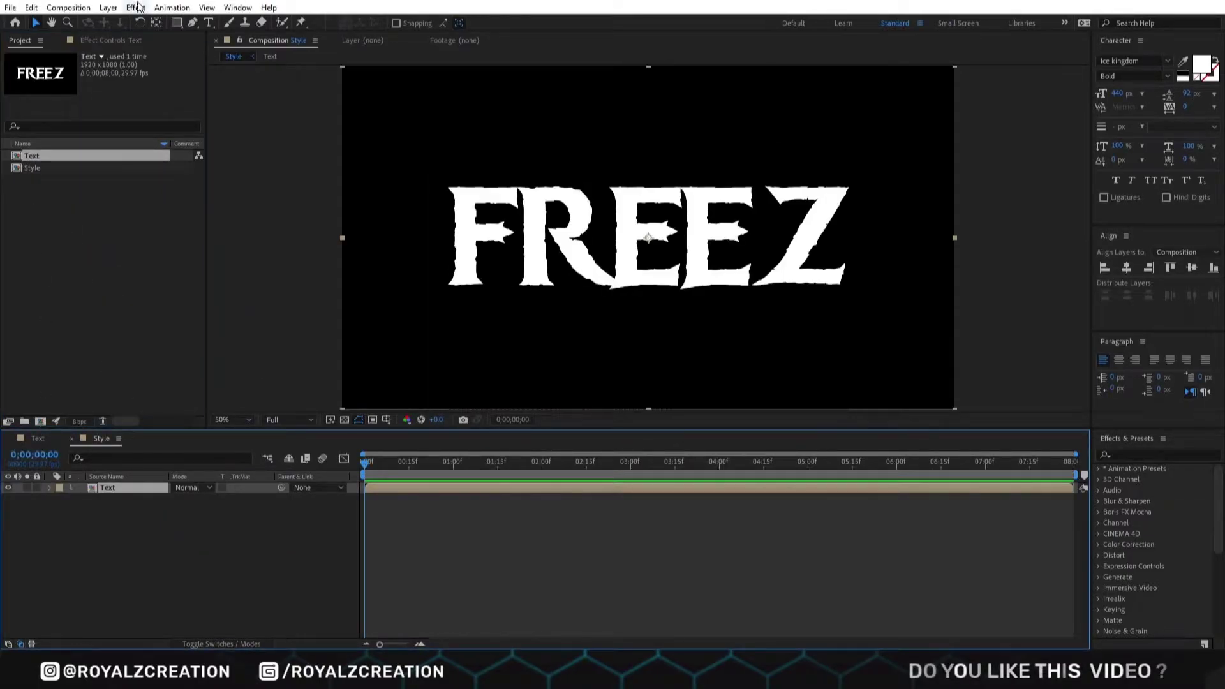
Apply an Inner Glow layer style to the Text layer and set its blend mode to Normal
click(108, 7)
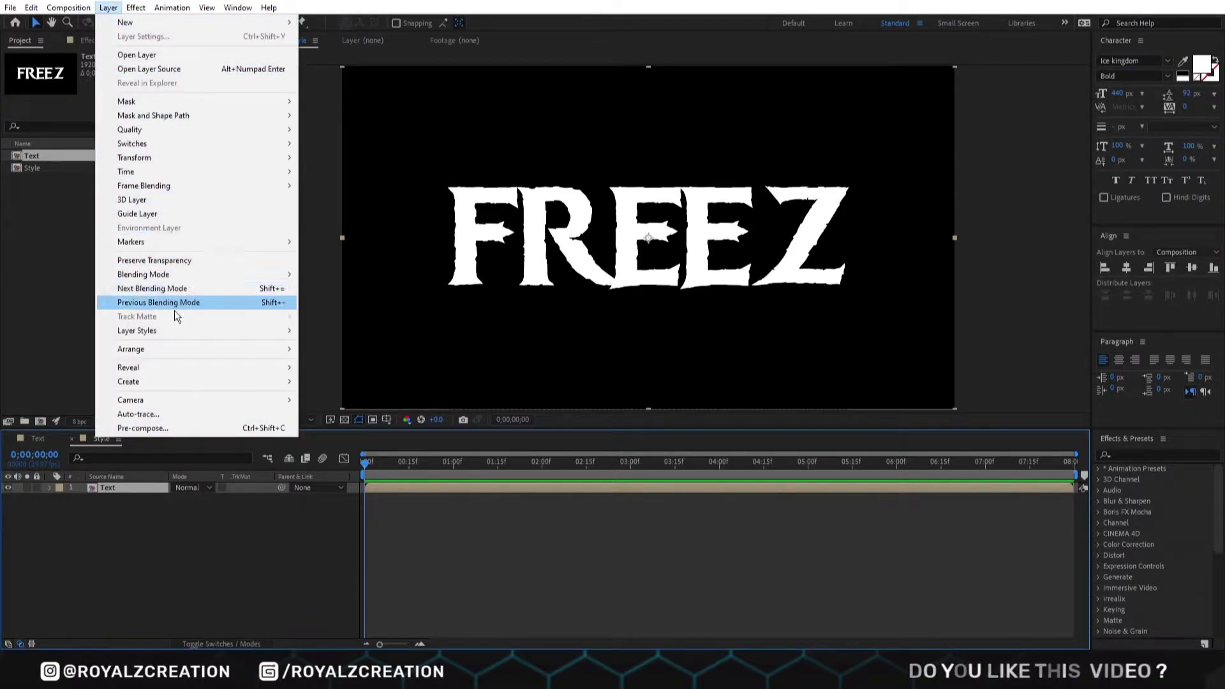
mouse_move(174, 330)
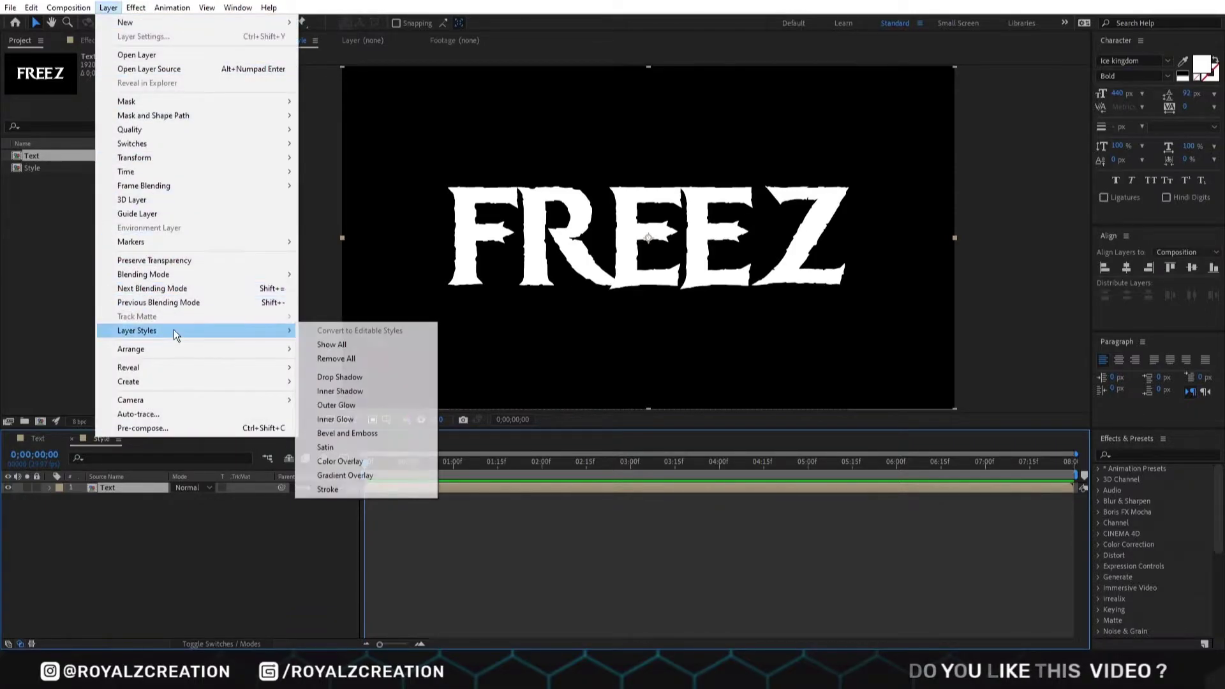
click(361, 420)
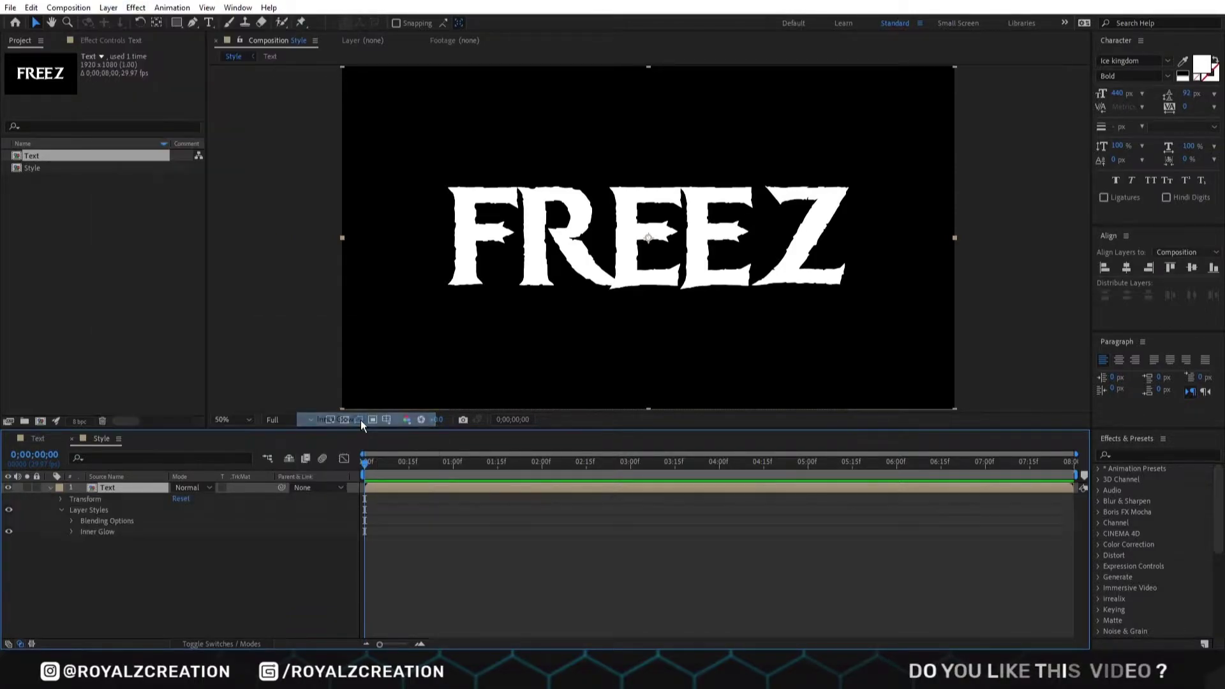
click(71, 532)
scroll(71, 532, down, 2)
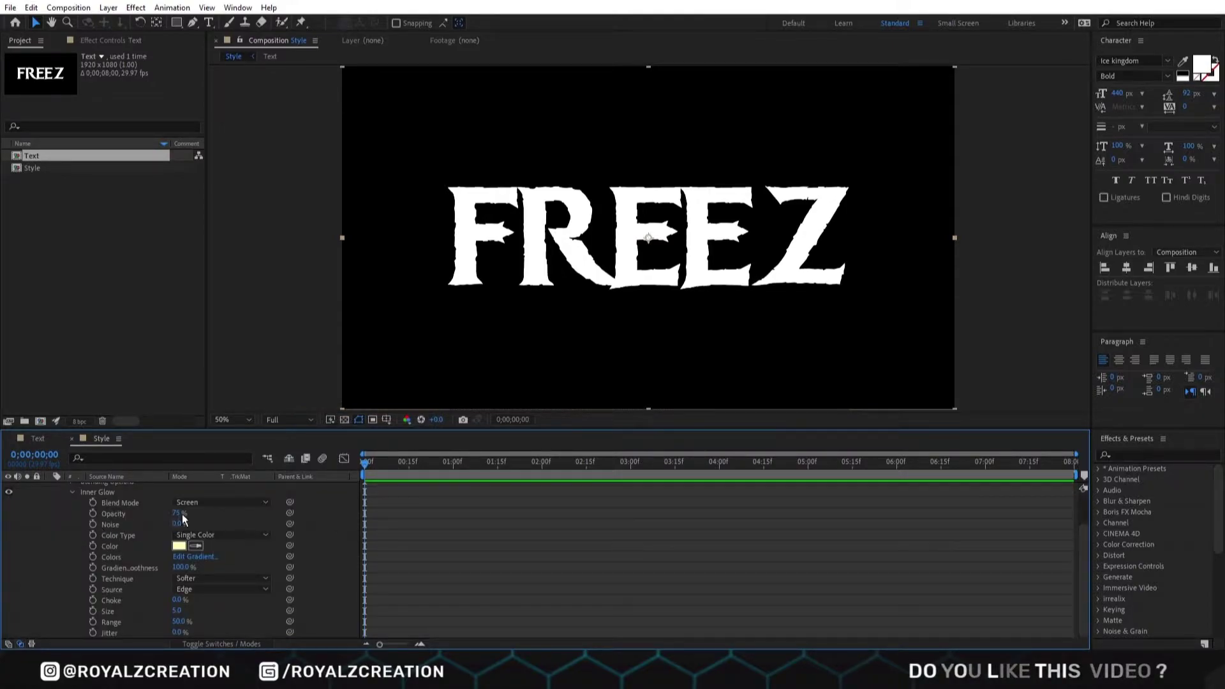
click(196, 504)
click(224, 94)
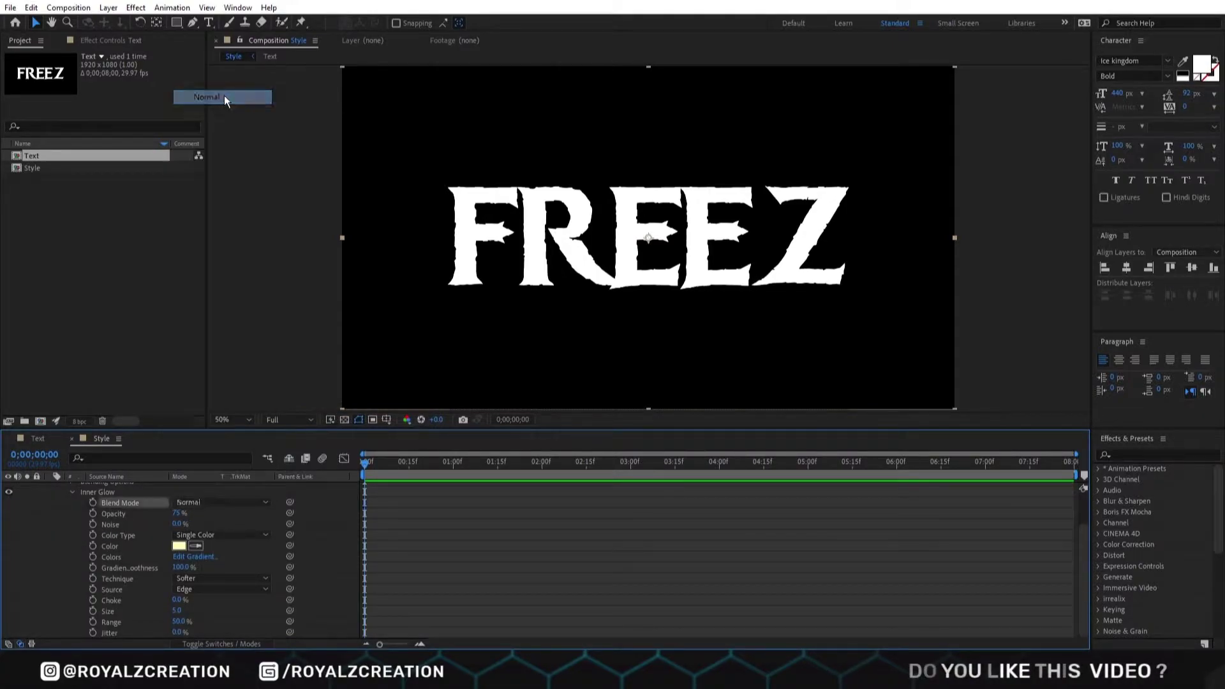
Set the Inner Glow opacity to 70% and its color to black (000000)
click(180, 512)
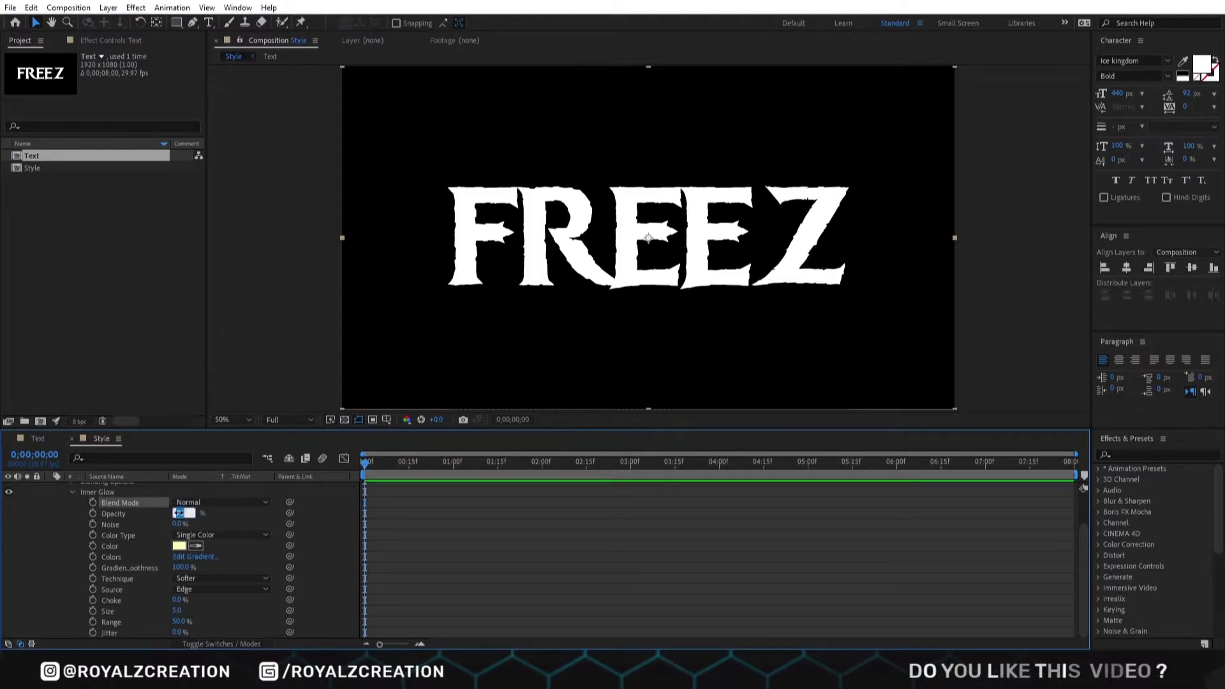
text(60)
key(Return)
click(178, 546)
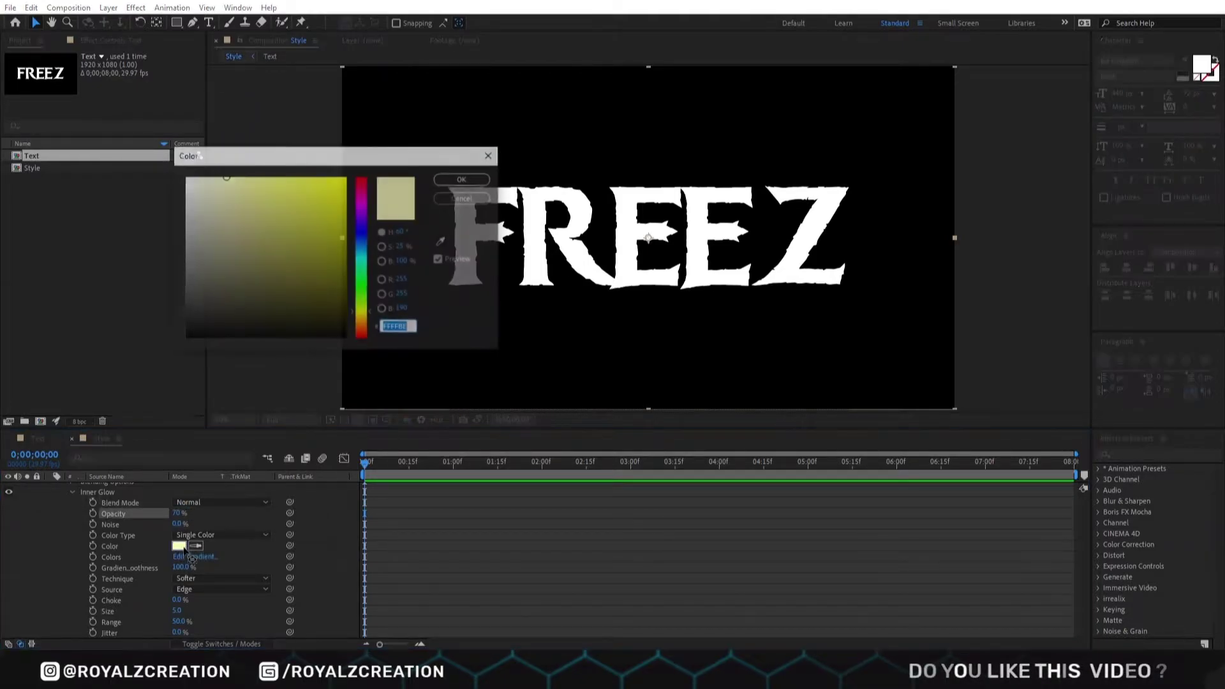
text(000000)
key(Return)
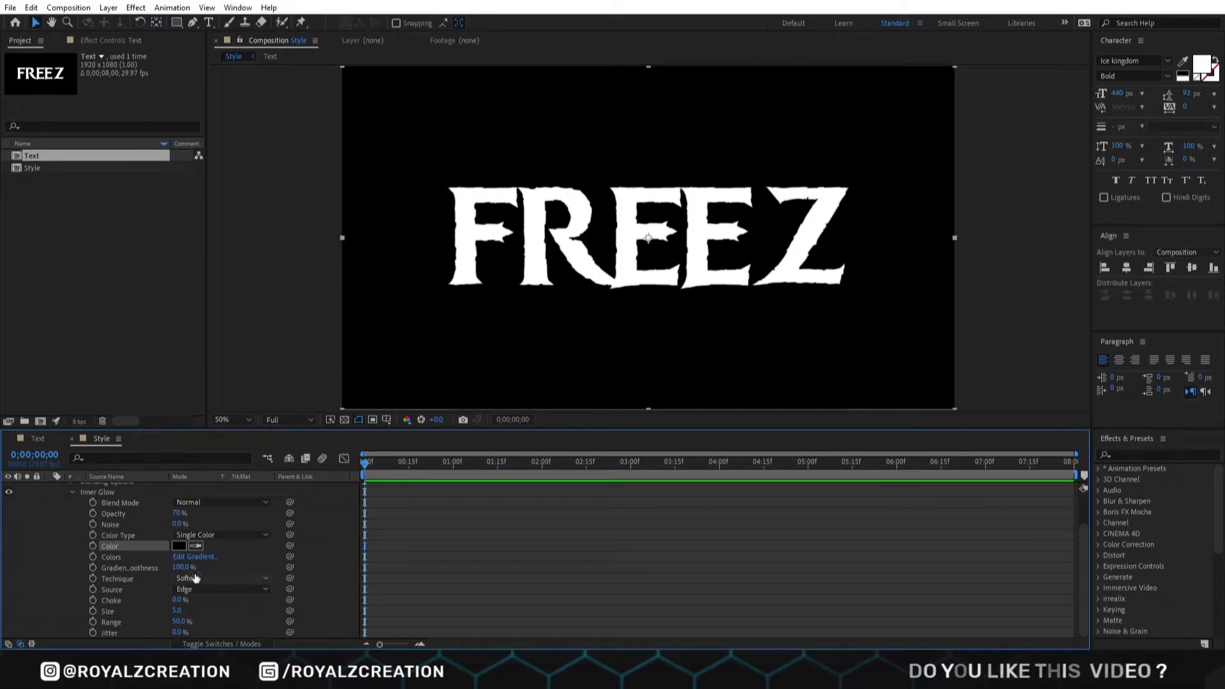
Set the Inner Glow technique to Precise, choke to 11% and size to 40
click(194, 578)
click(205, 606)
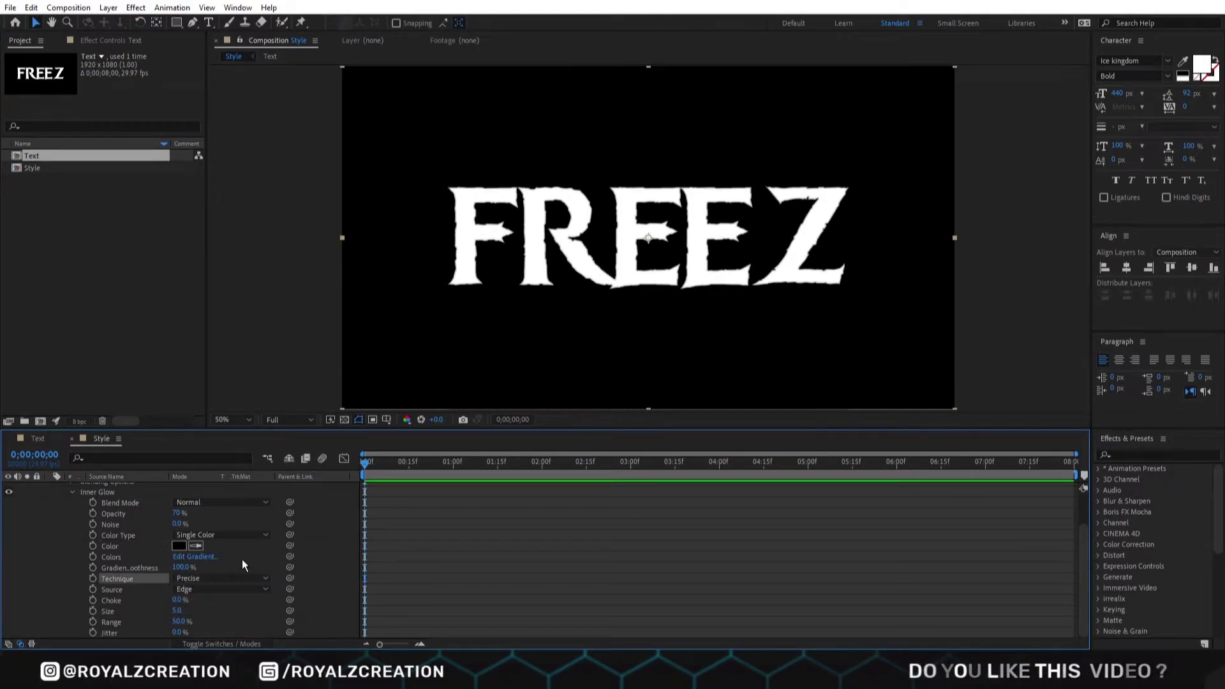
click(179, 601)
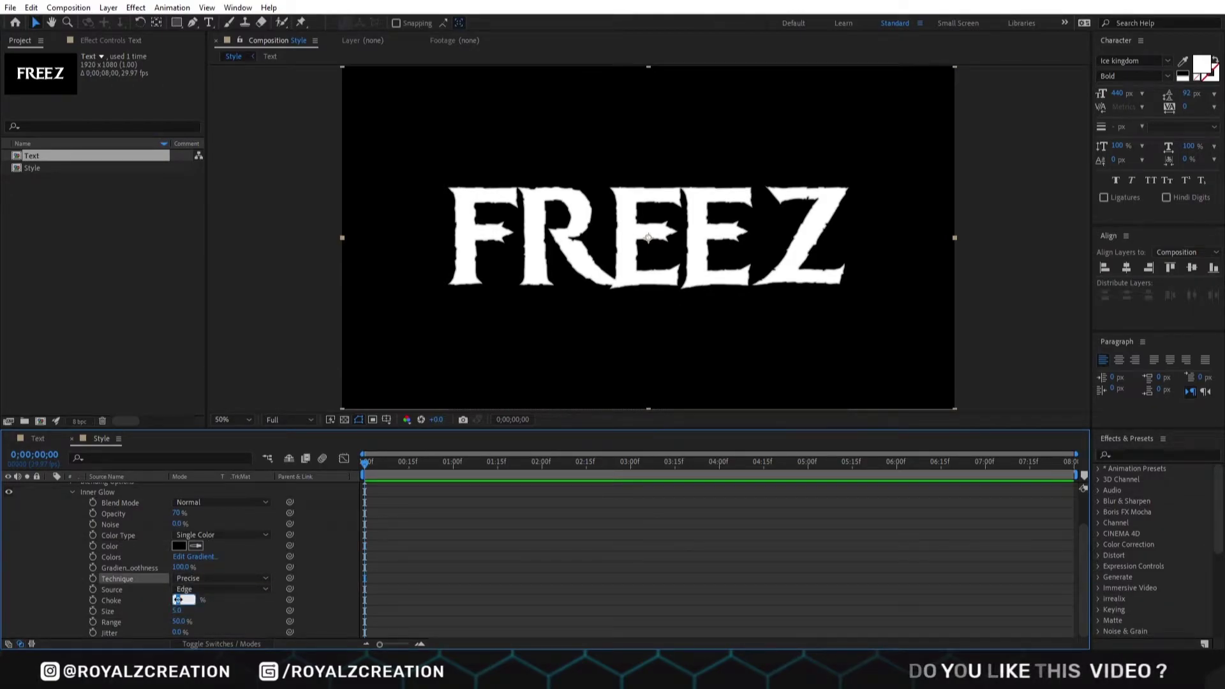
text(13)
key(Return)
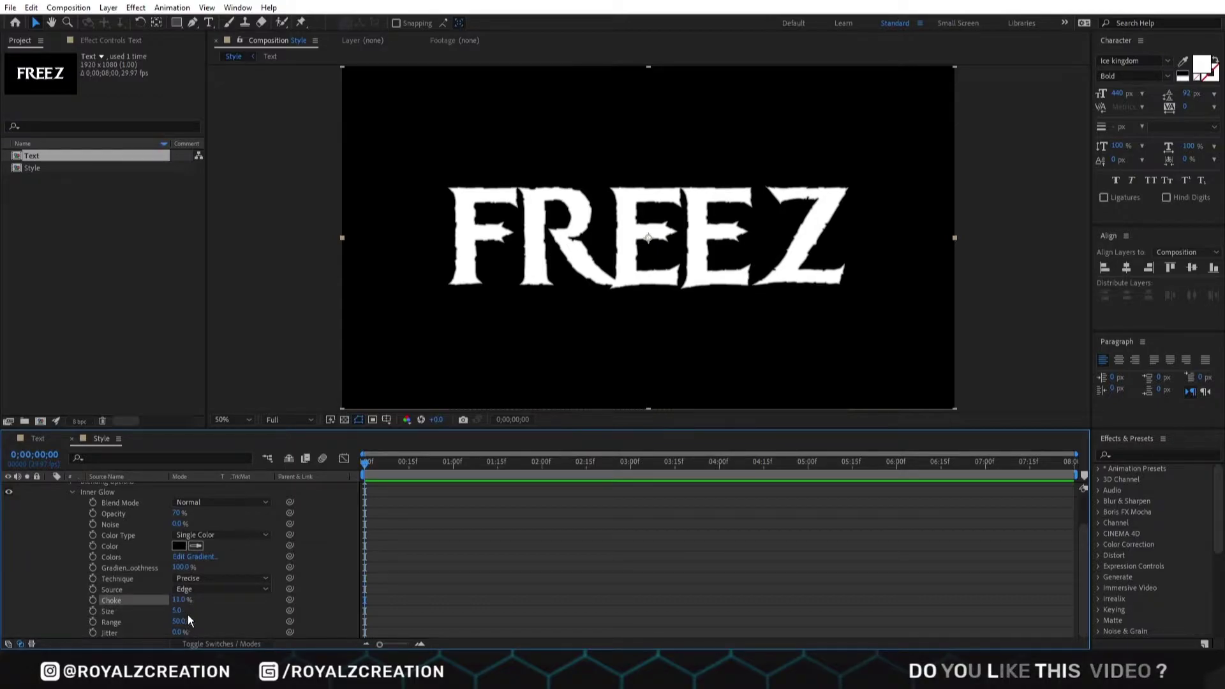
click(178, 611)
text(40)
key(Return)
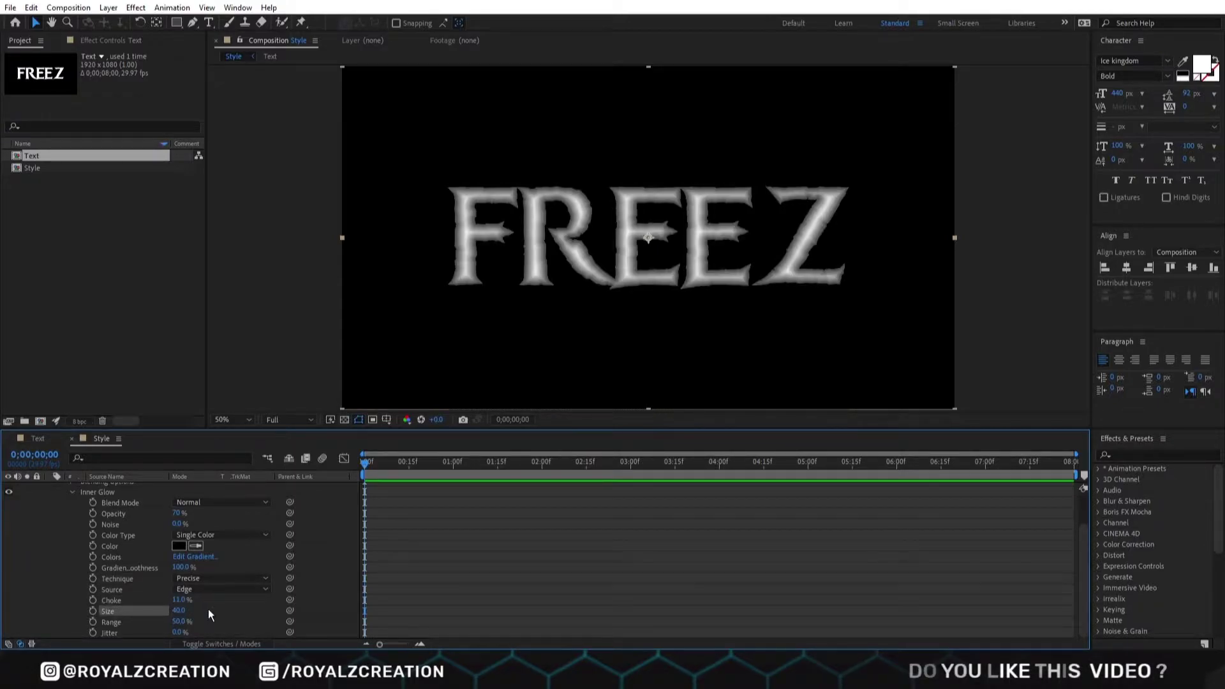
click(208, 609)
scroll(192, 574, up, 2)
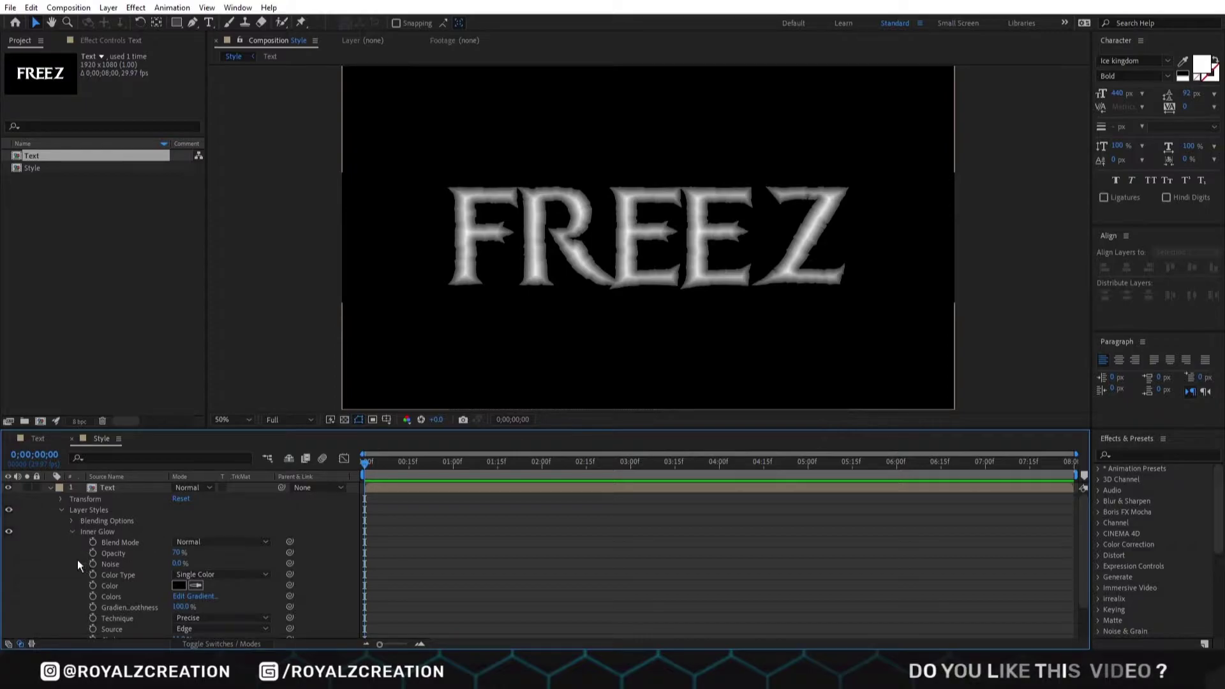
Add an adjustment layer above the Text layer and apply the Fast Box Blur effect to it
key(ctrl+alt+y)
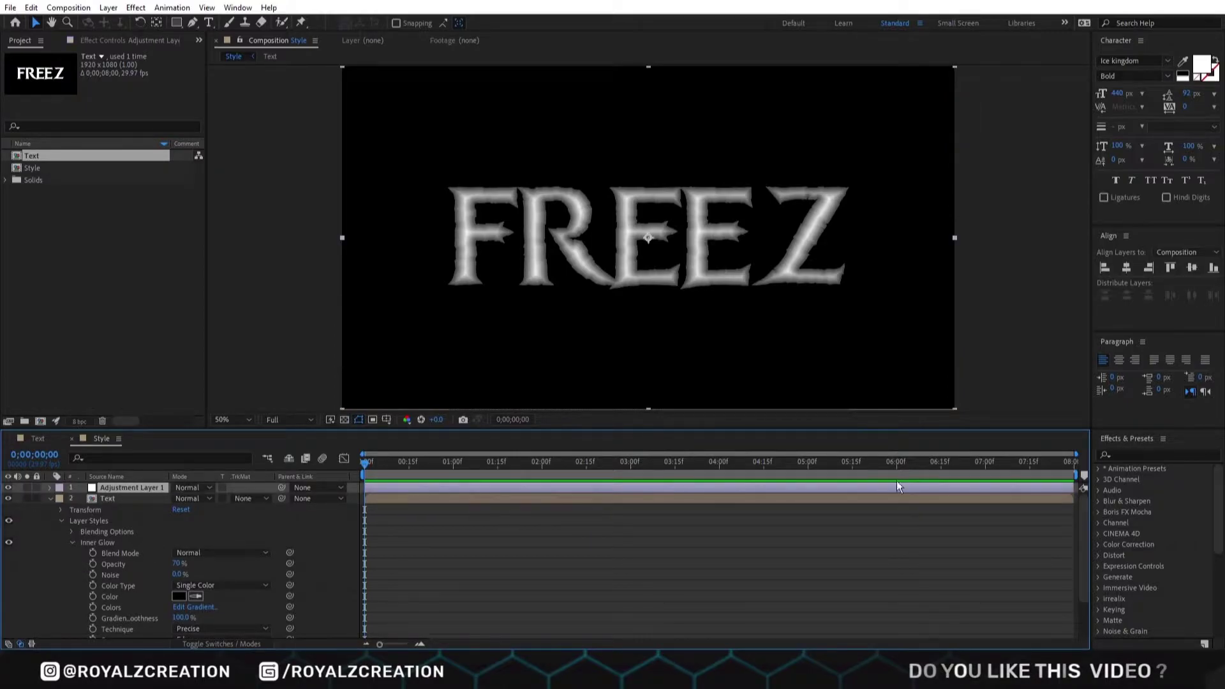
click(1137, 456)
text(fast)
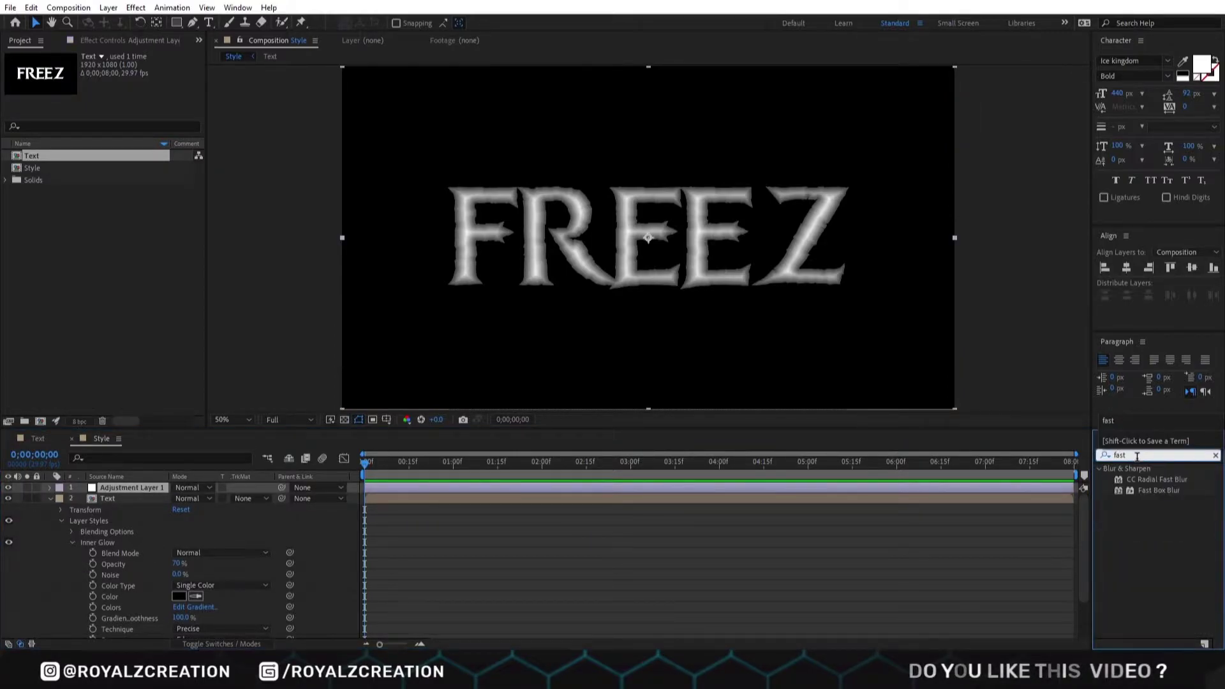
text( b)
double_click(1167, 491)
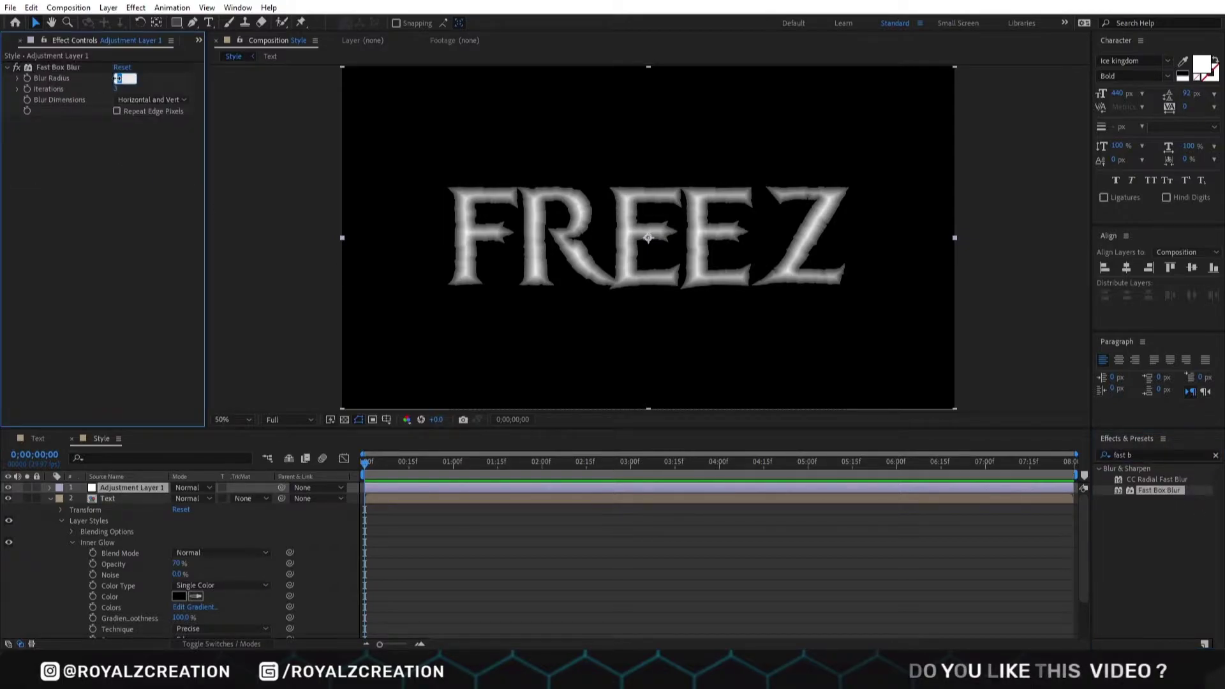
Set the Fast Box Blur's blur radius to 1 and its iterations to 1
drag(117, 78, 119, 78)
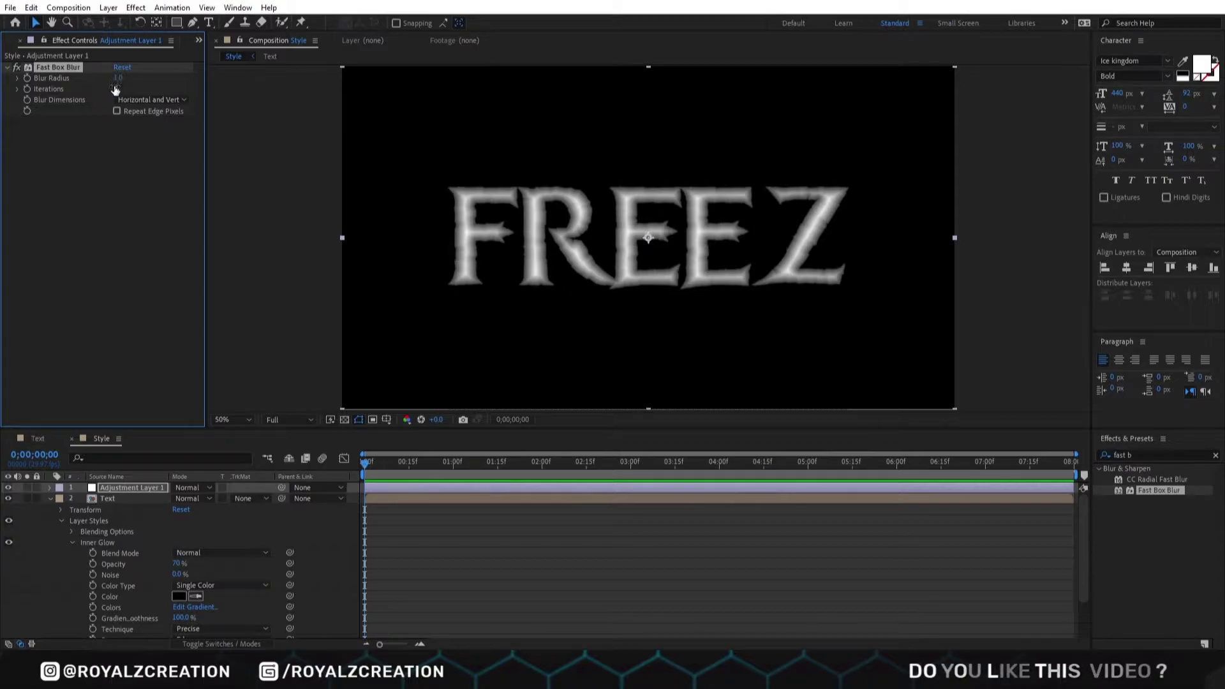
click(116, 89)
key(Return)
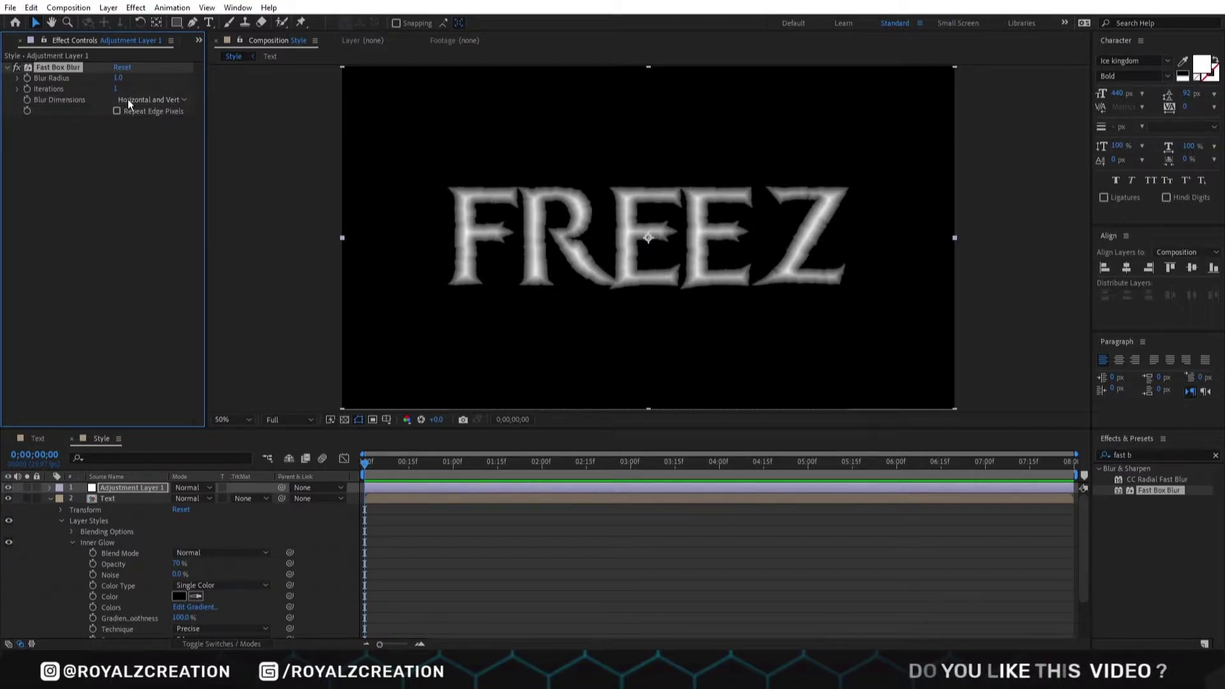
Show only the modified properties of the Text layer in the timeline
click(47, 498)
key(u)
key(u)
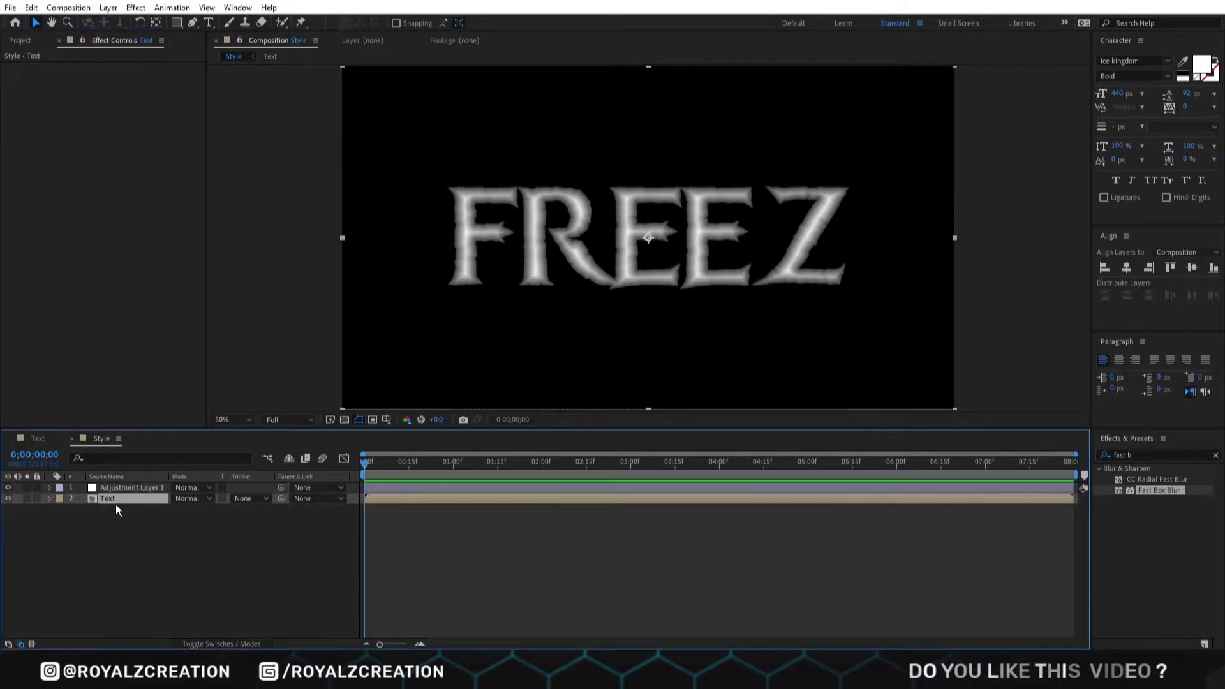
Create a third 1920 x 1080 composition named Ice_Texture
click(20, 41)
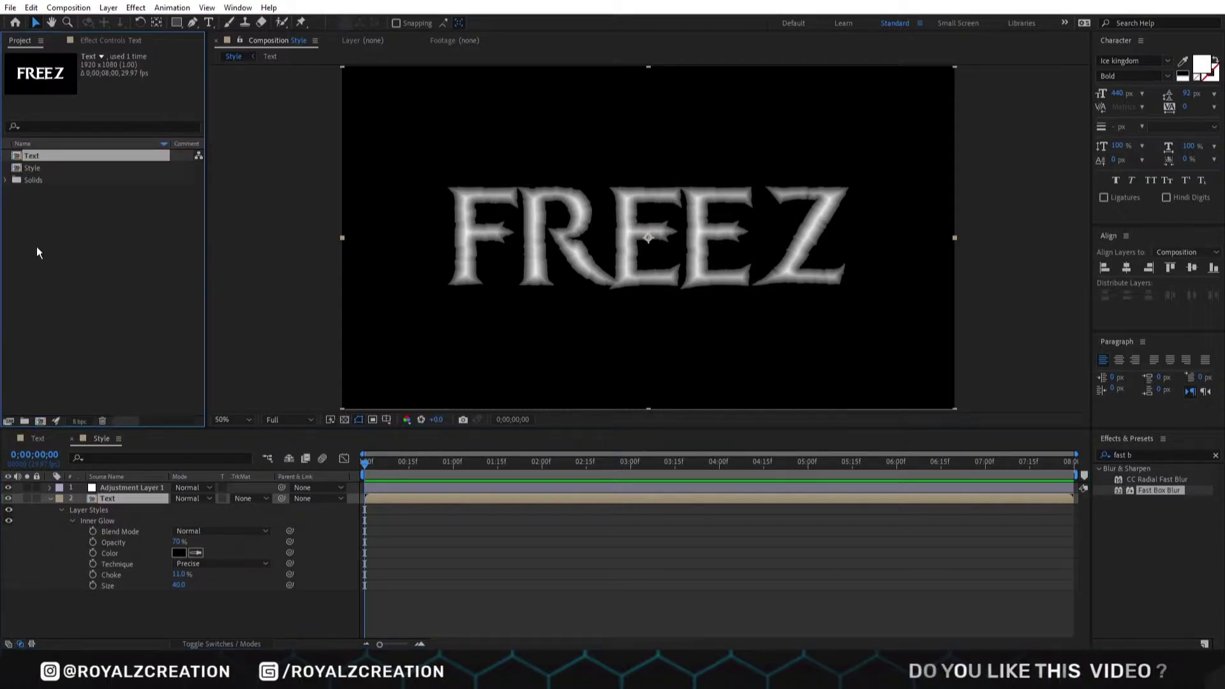
click(41, 421)
text(ice_Te)
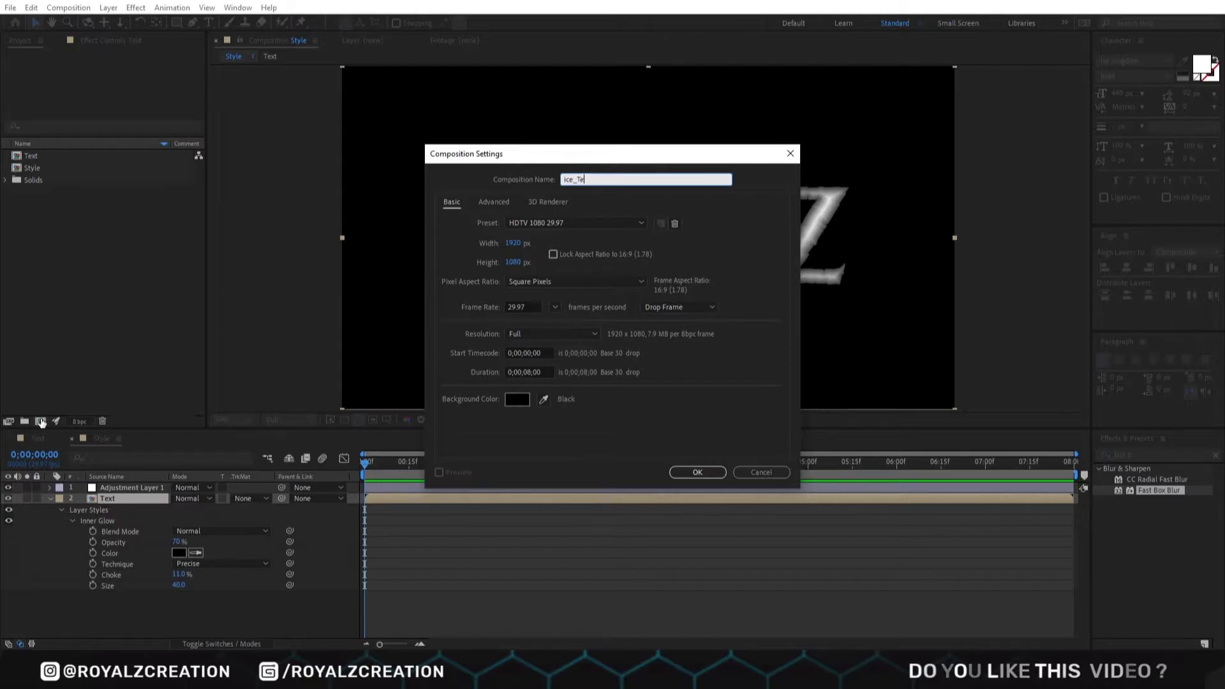
text(xture)
click(702, 473)
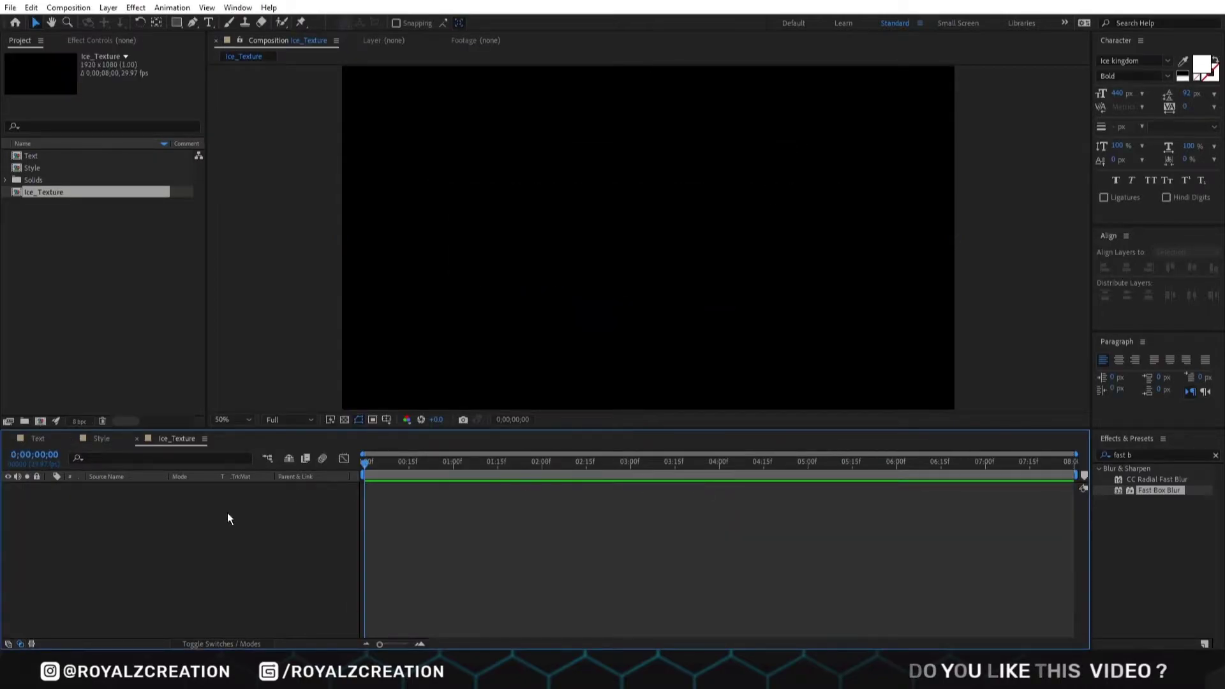
Add the _Ice.jpg image from the Asset folder to the Ice_Texture composition as a layer
click(5, 204)
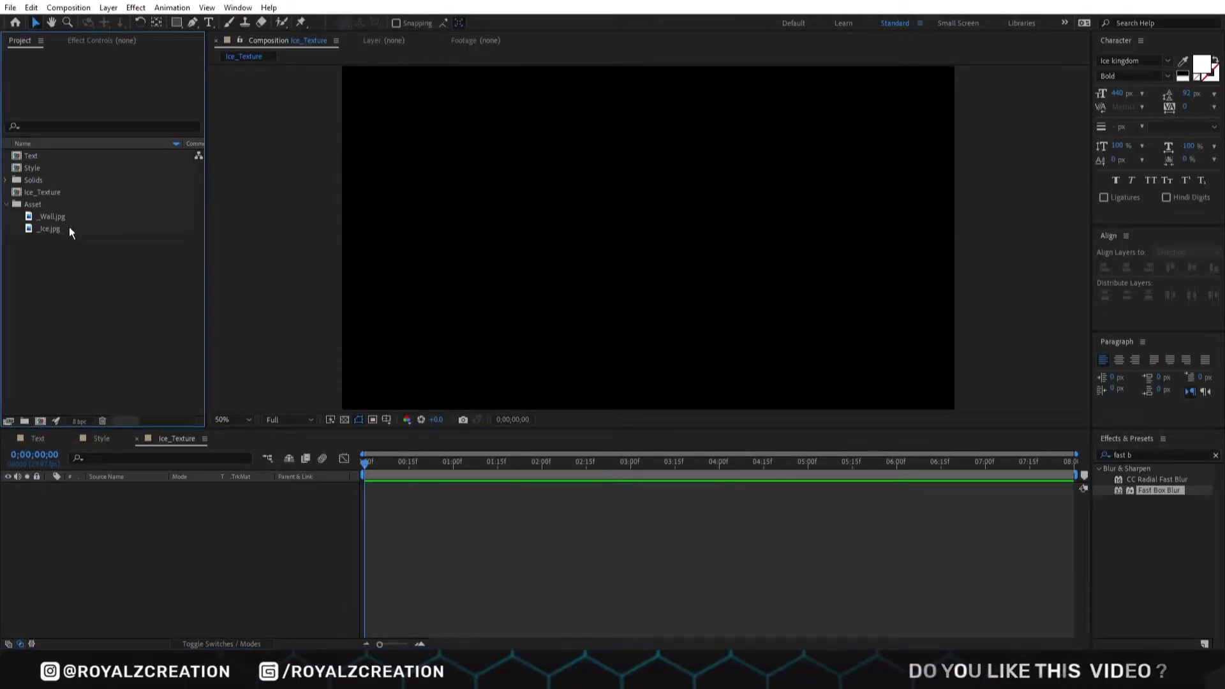
drag(69, 231, 166, 557)
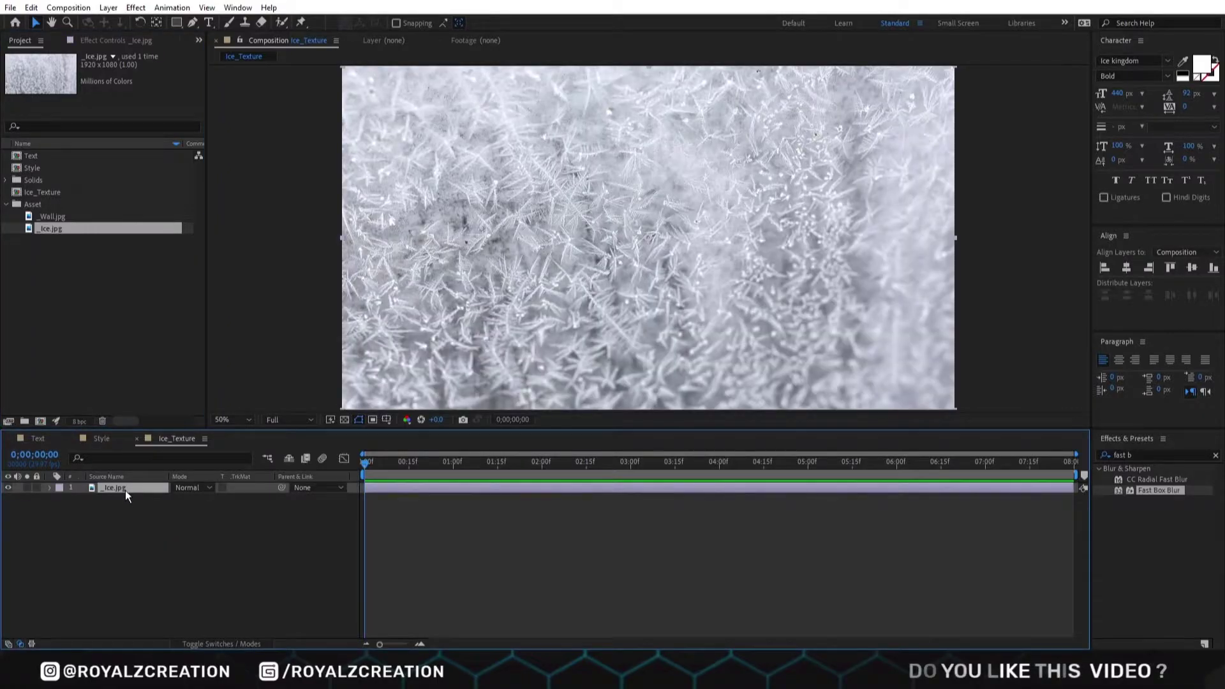
Show the title/action safe guides and shift the ice image sideways so its left edge meets the composition's centre
click(386, 420)
click(397, 433)
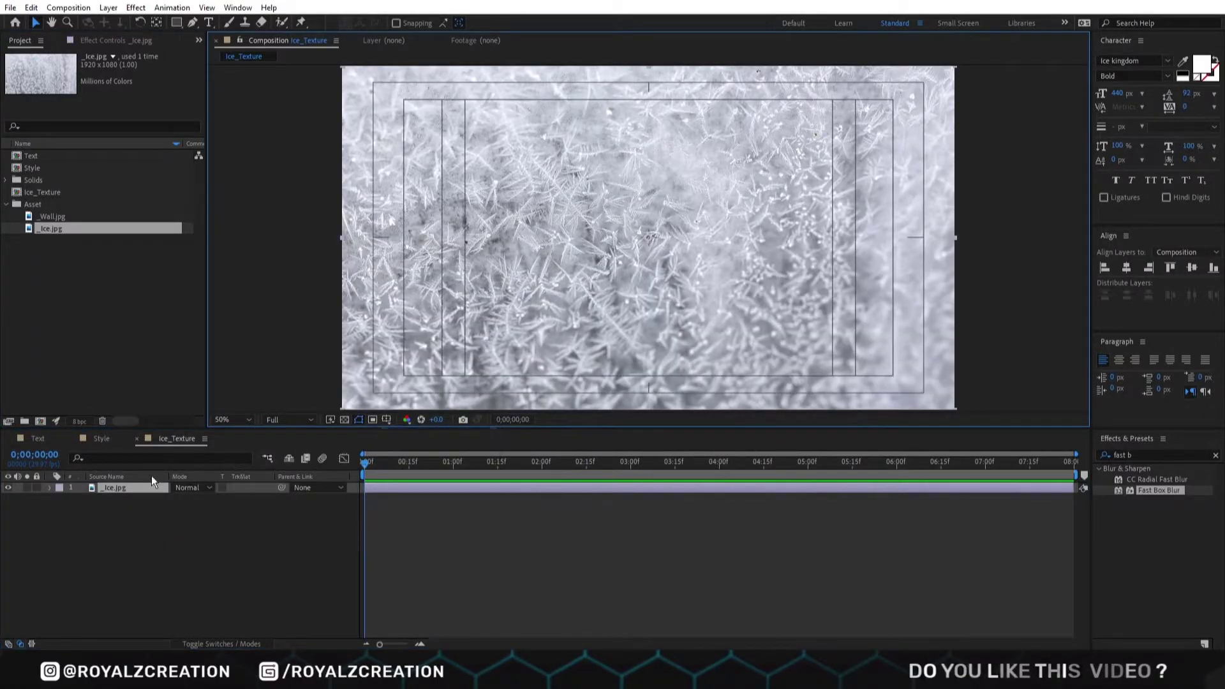
key(Return)
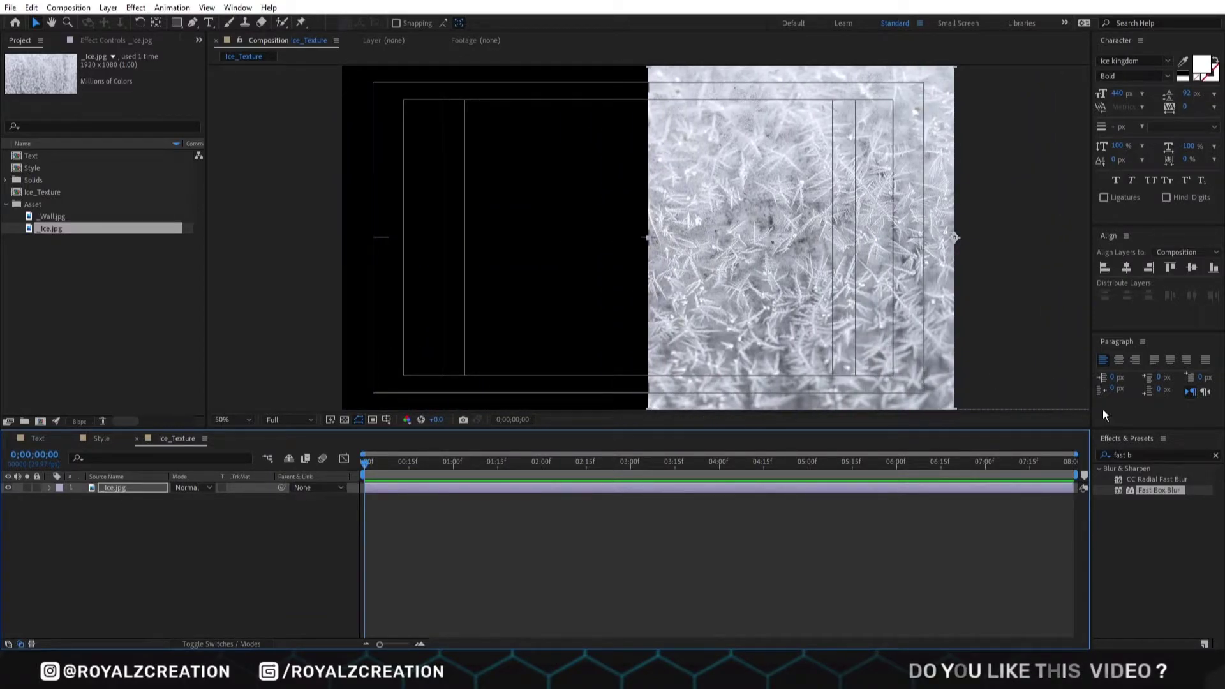
Apply Motion Tile to the ice image, with an output width of 200 and mirrored edges
click(1156, 454)
text(Motion)
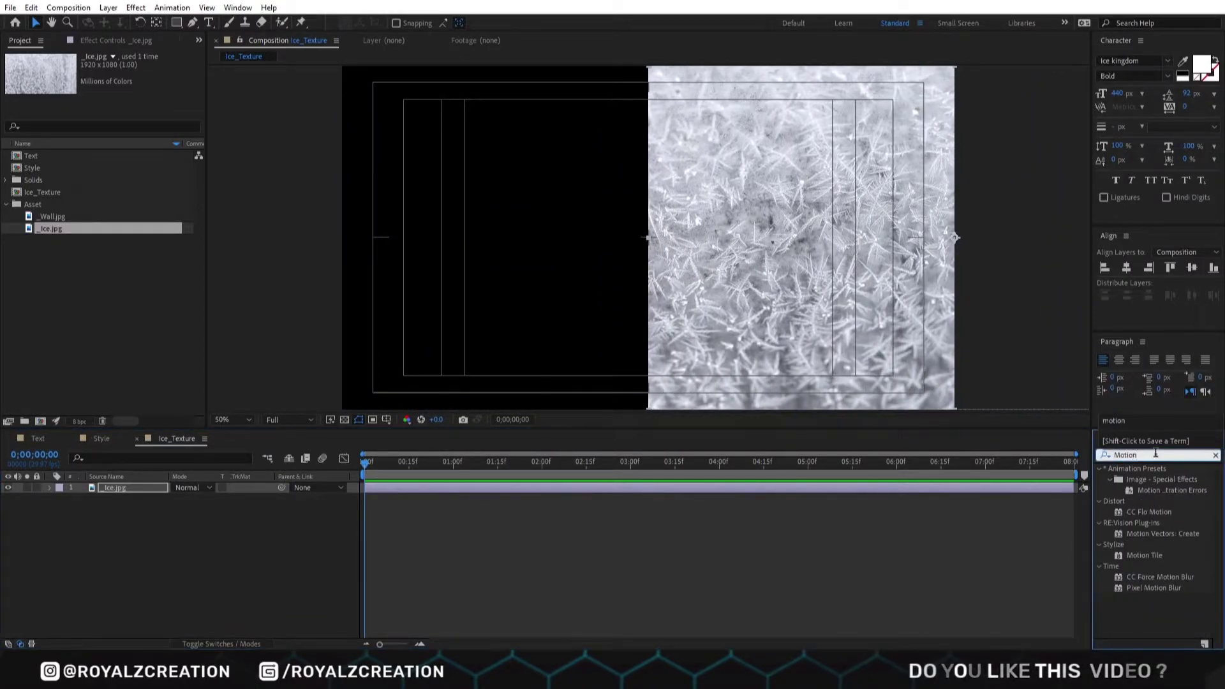
double_click(1144, 556)
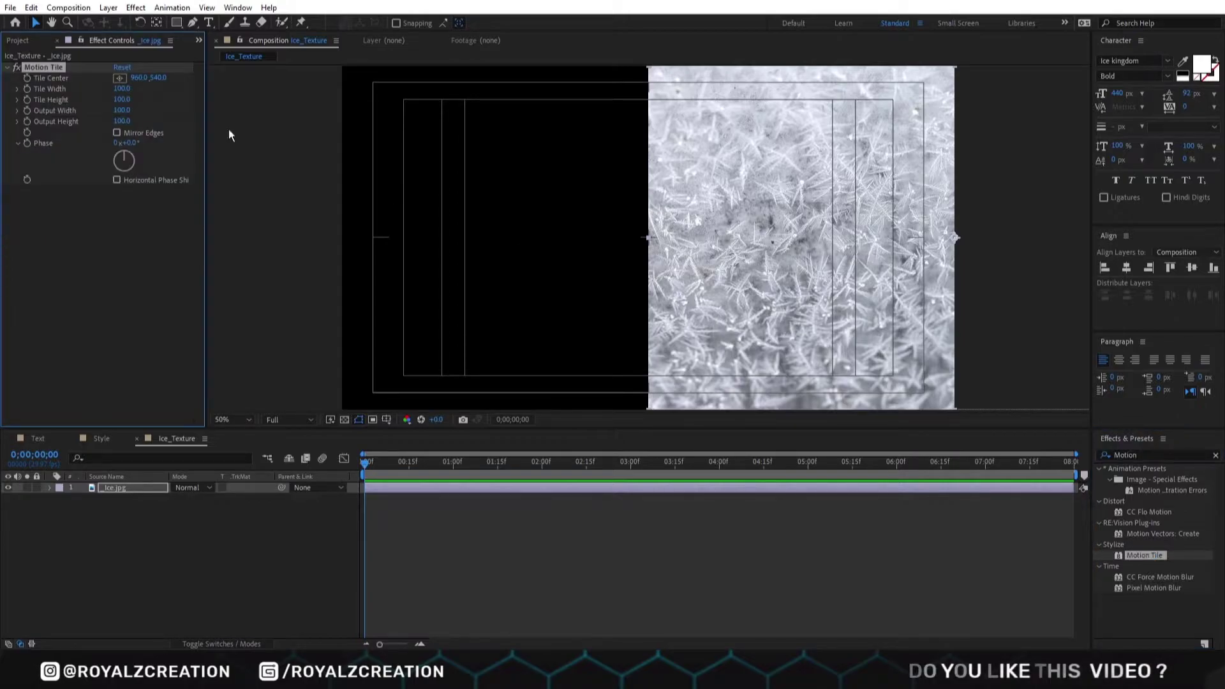
click(122, 111)
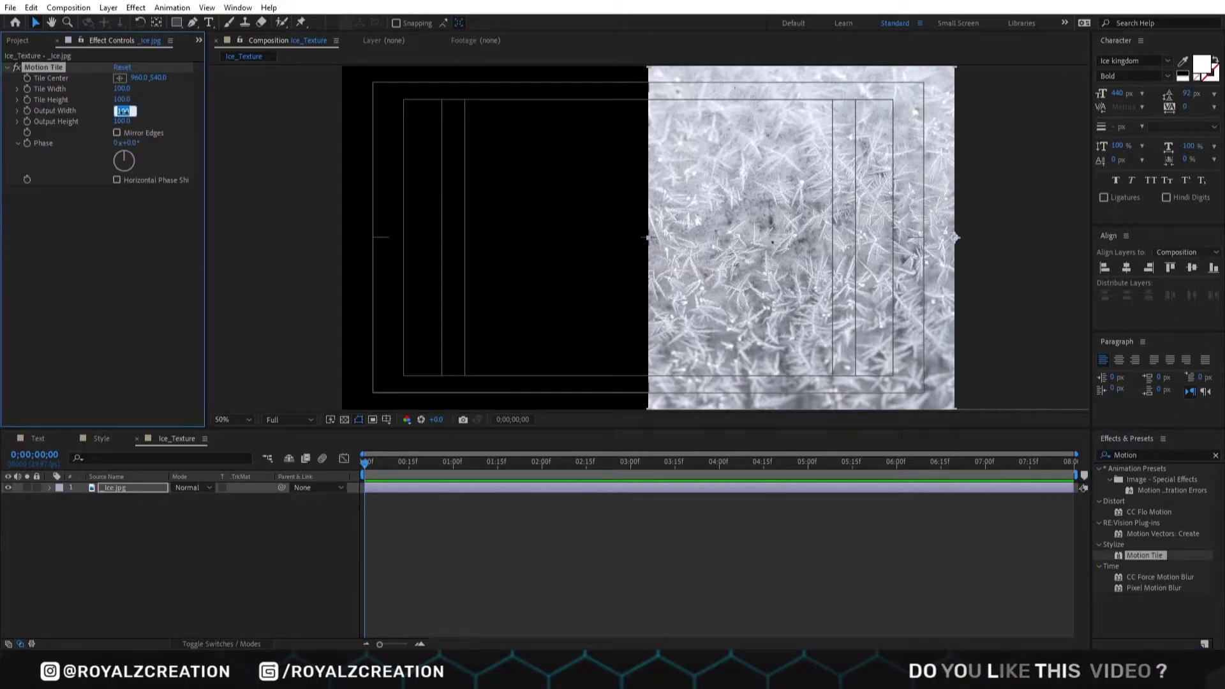
text(200)
key(Return)
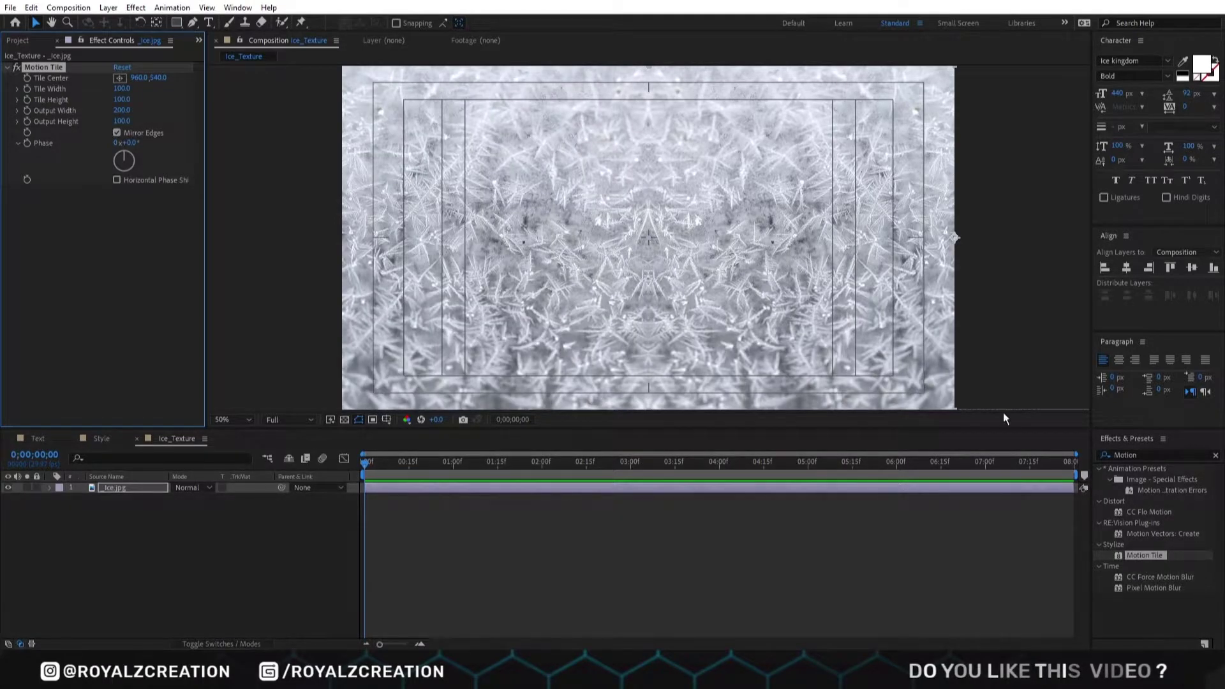
Apply the Curves effect to the ice image and bow the RGB curve downward to darken the midtones
double_click(1126, 455)
text(Curve)
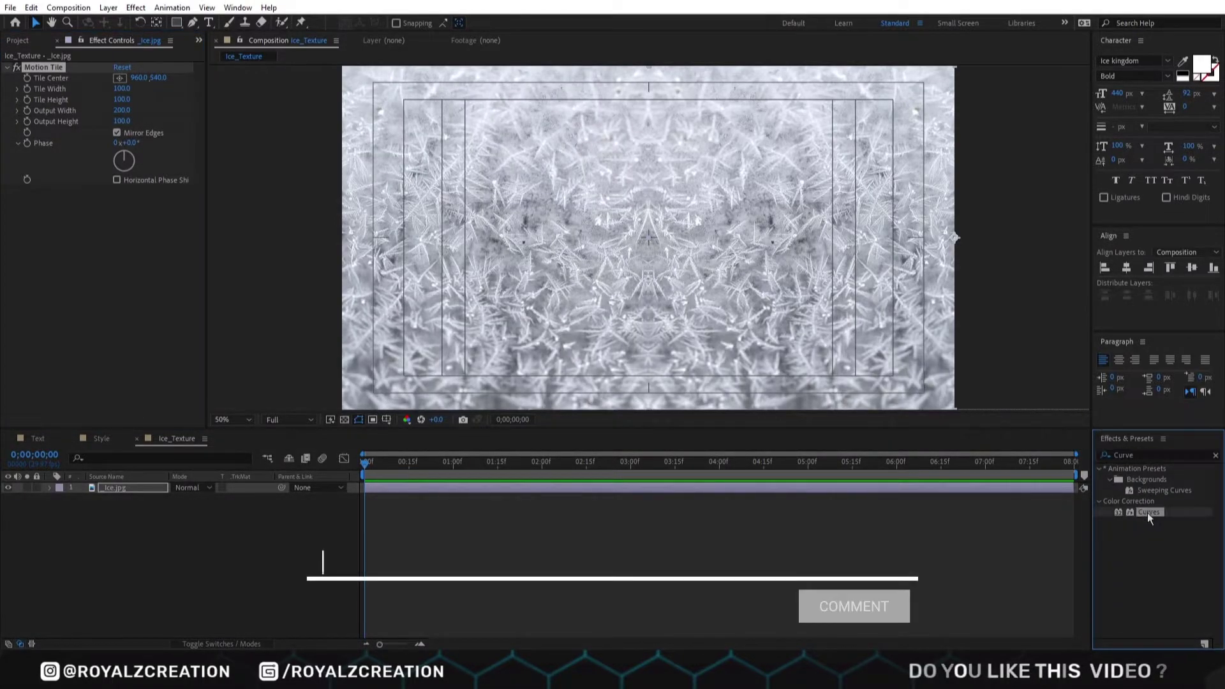
double_click(1147, 512)
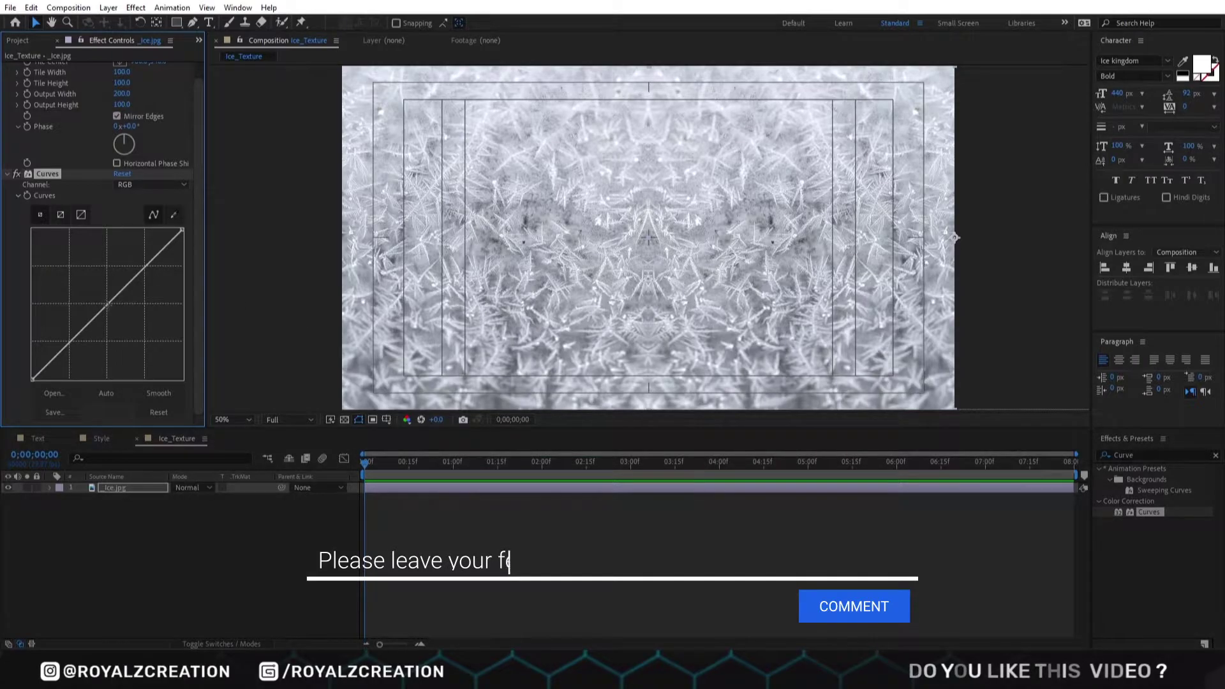
mouse_move(112, 301)
mouse_down()
mouse_move(122, 324)
mouse_move(127, 313)
mouse_up()
Move the Curves effect above Motion Tile in the ice image's effect order
drag(74, 170, 71, 62)
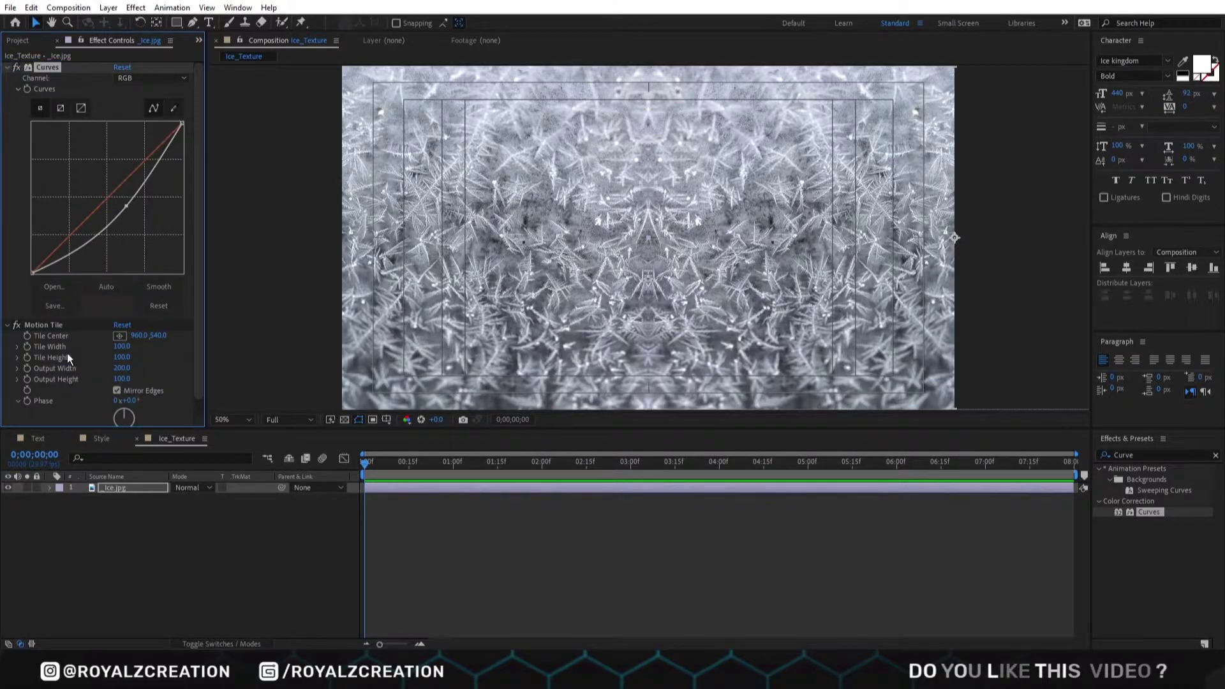
click(10, 326)
click(10, 326)
scroll(10, 328, down, 1)
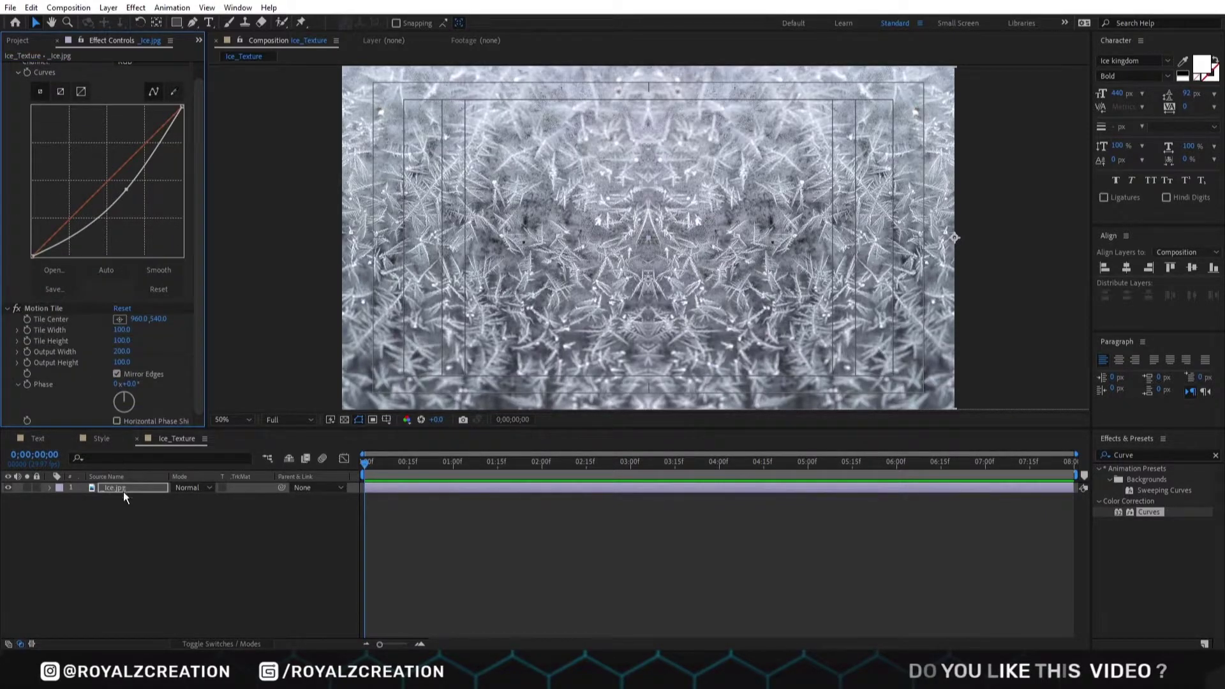
Create a near-black solid layer named Fill in the Ice_Texture composition
click(133, 511)
key(ctrl+y)
text(Fill)
key(Return)
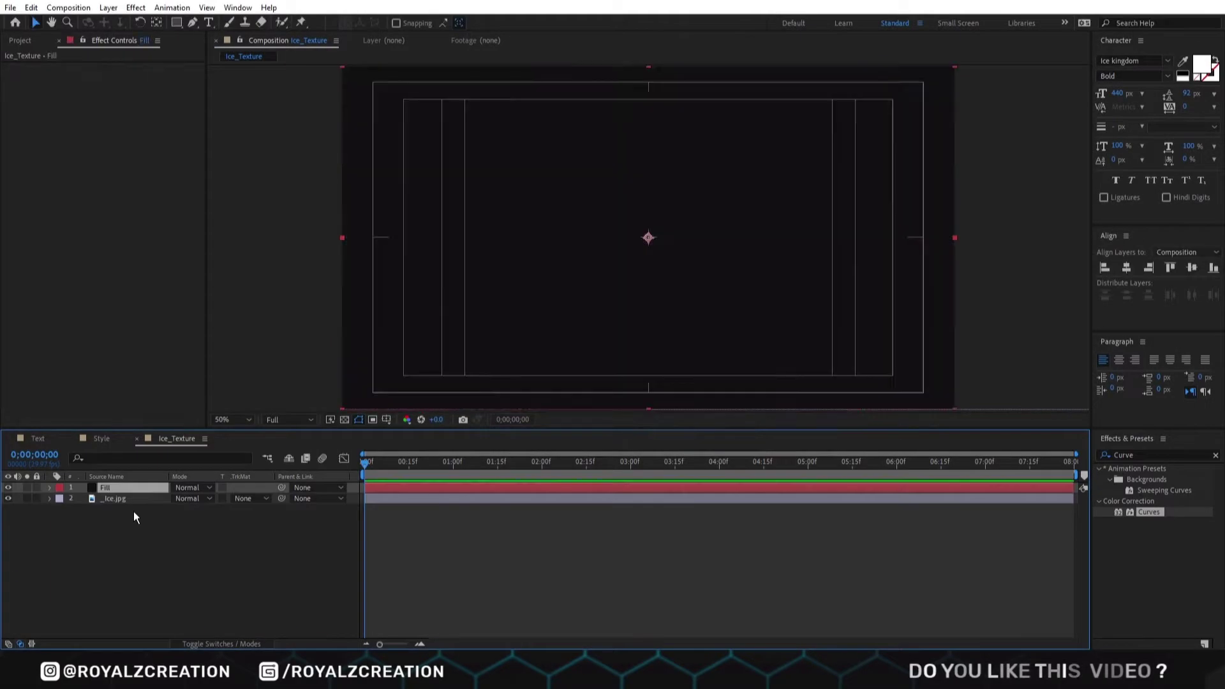
Place the Fill solid below the ice image and set the ice image's blending mode to Luminosity
drag(116, 487, 120, 524)
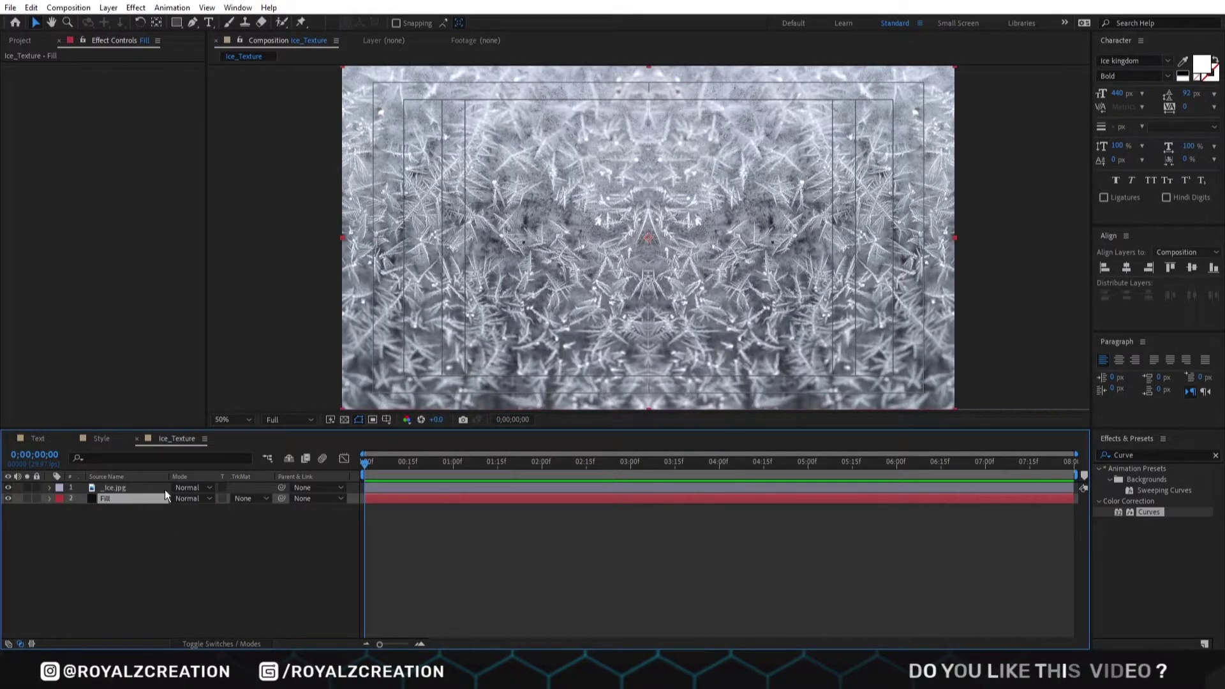
click(187, 488)
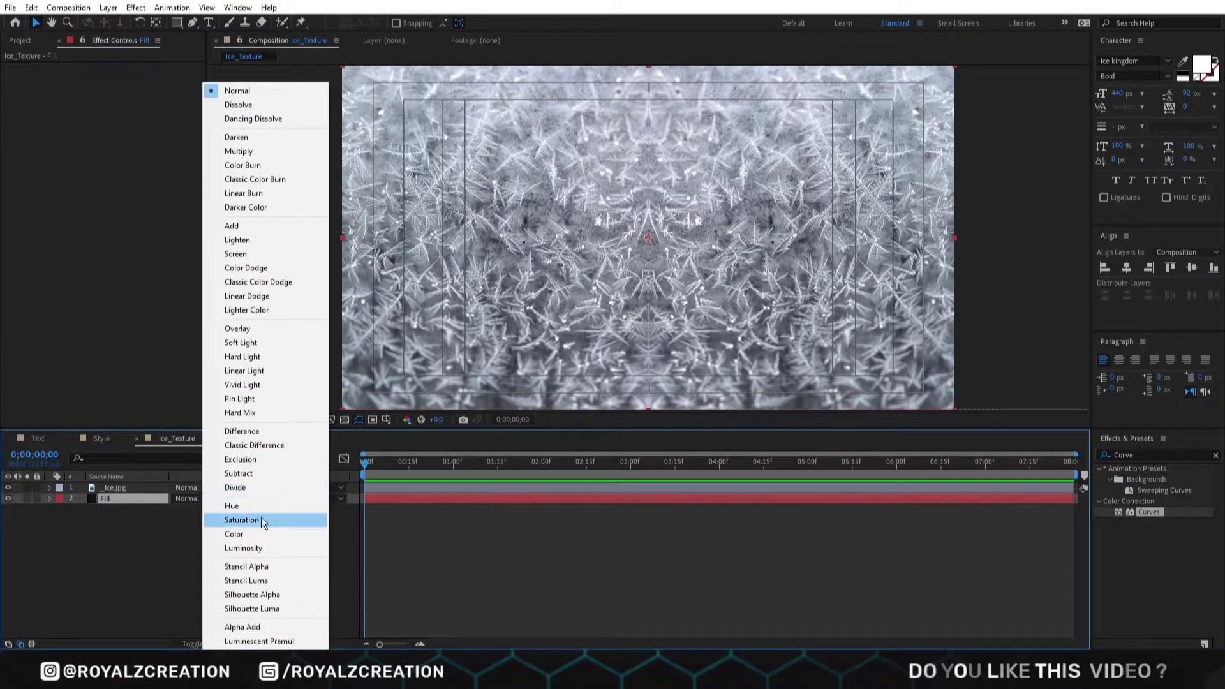
click(258, 550)
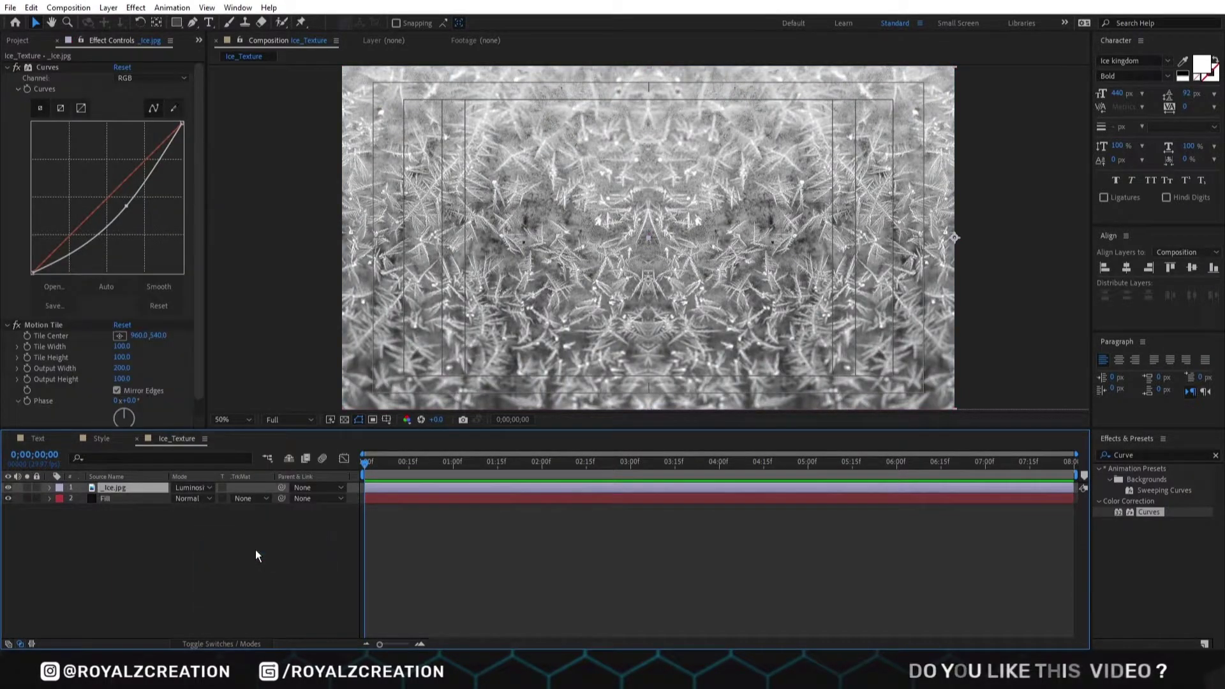
Apply the 4-Color Gradient effect to the Fill solid
click(124, 500)
click(1133, 454)
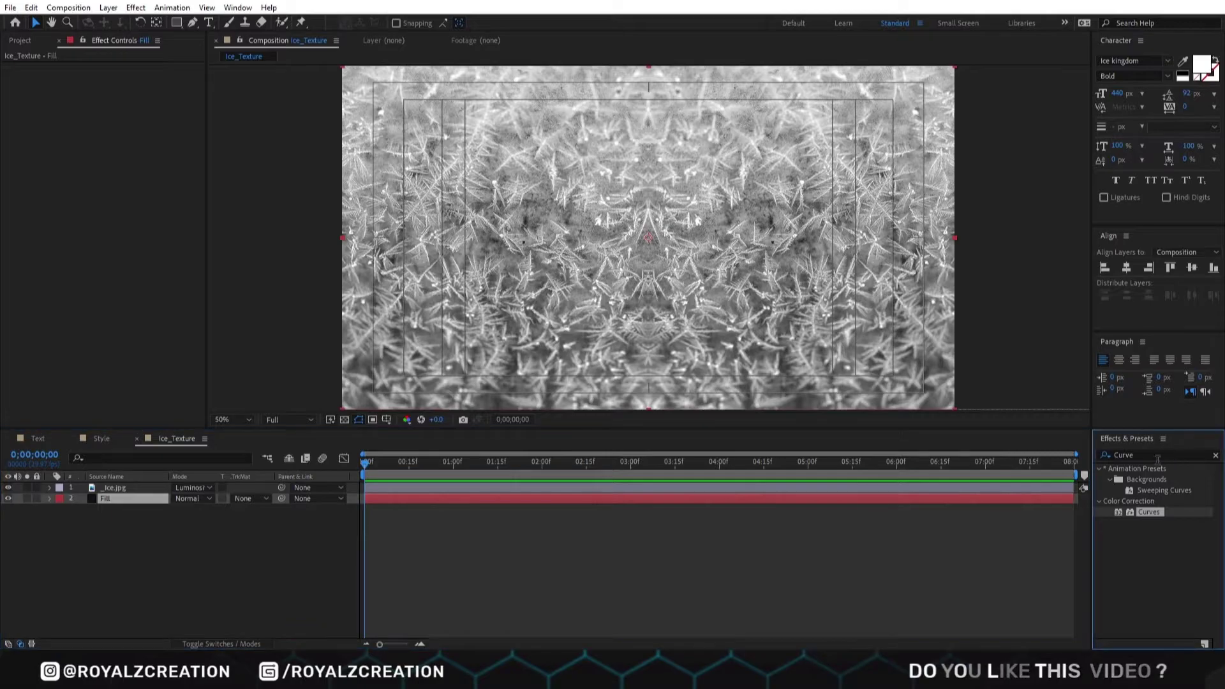
key(ctrl+a)
text(color gr)
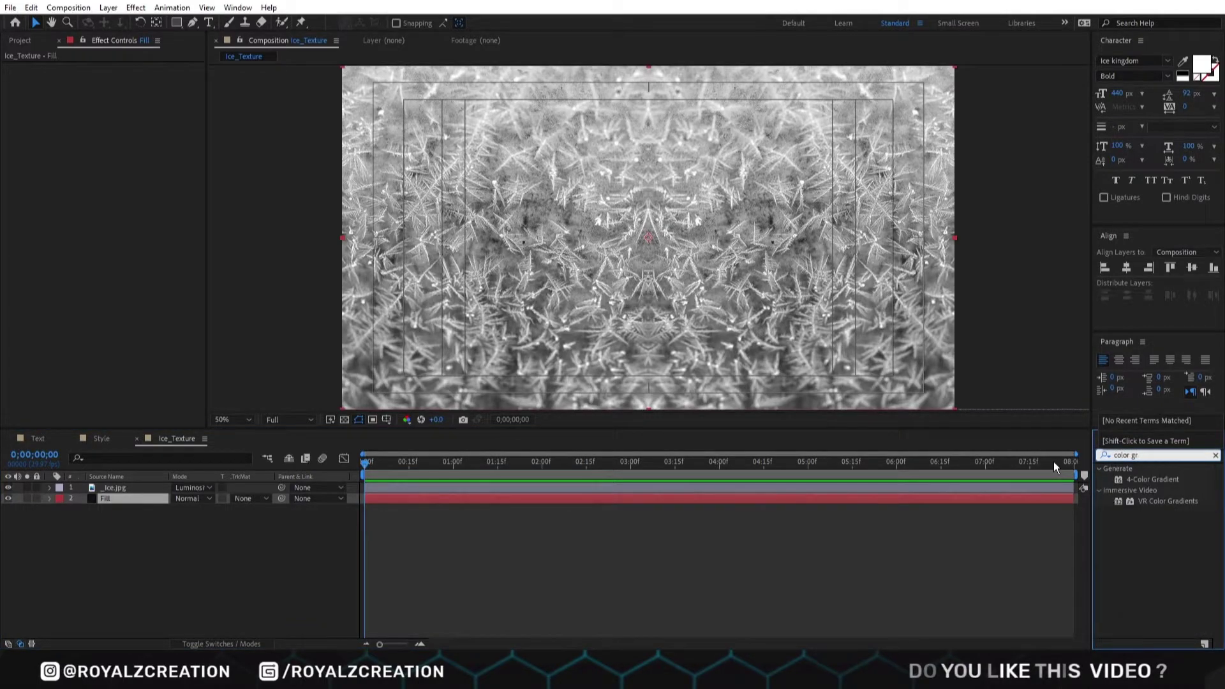
double_click(1153, 479)
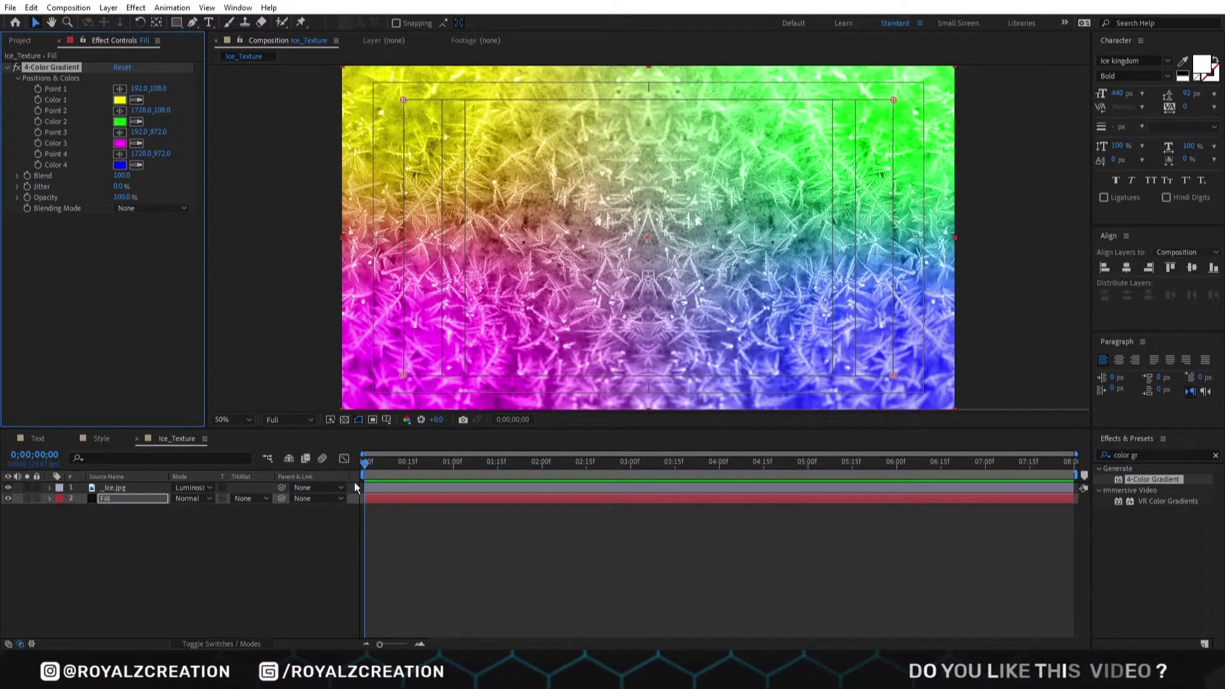
Set the gradient's Color 1 to a dark teal and its Color 2 to 52B7FF
click(118, 101)
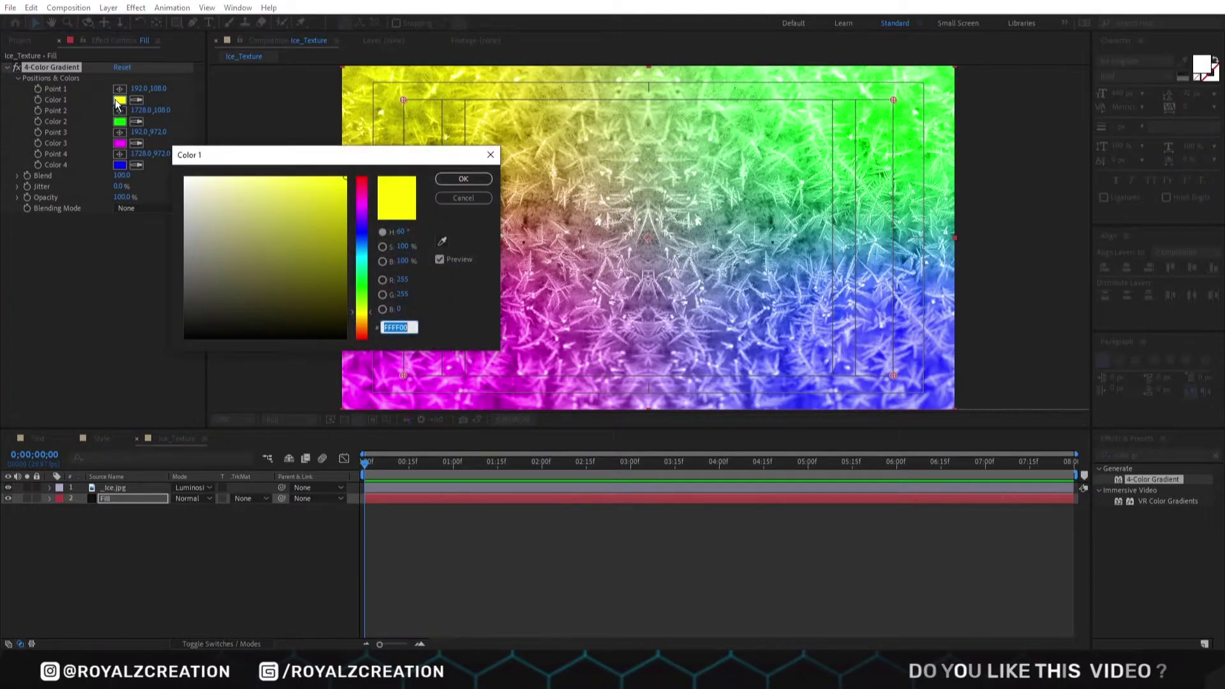
text(1582)
text(a0)
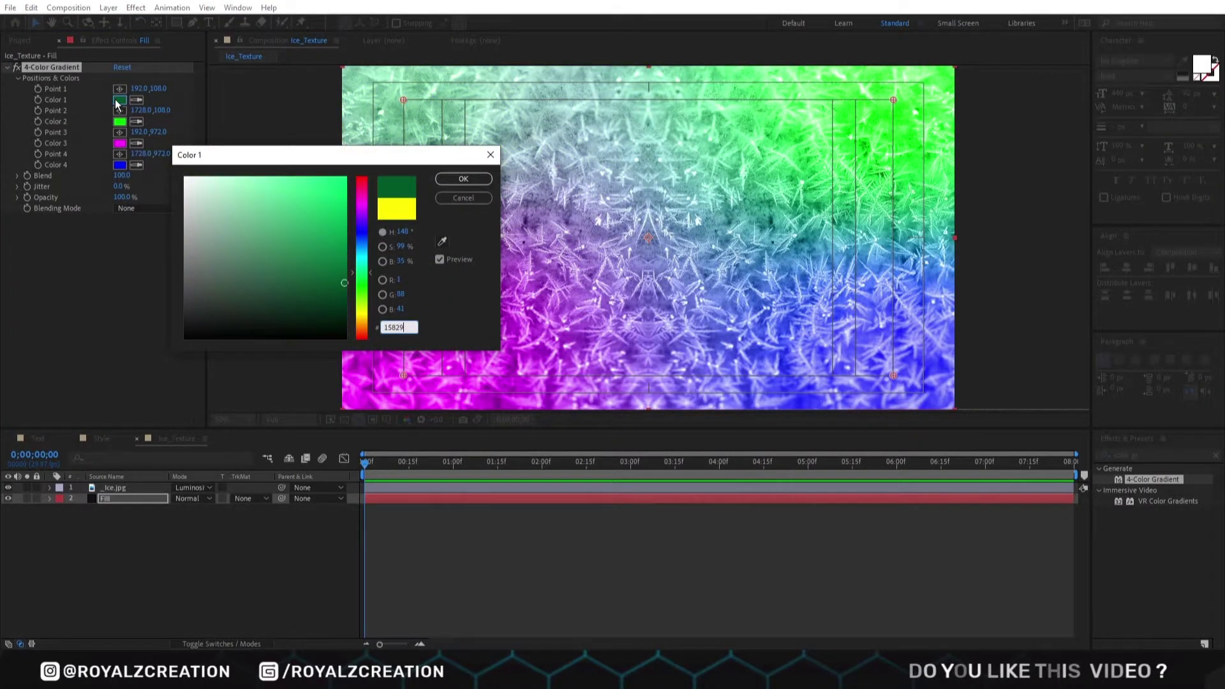
key(Return)
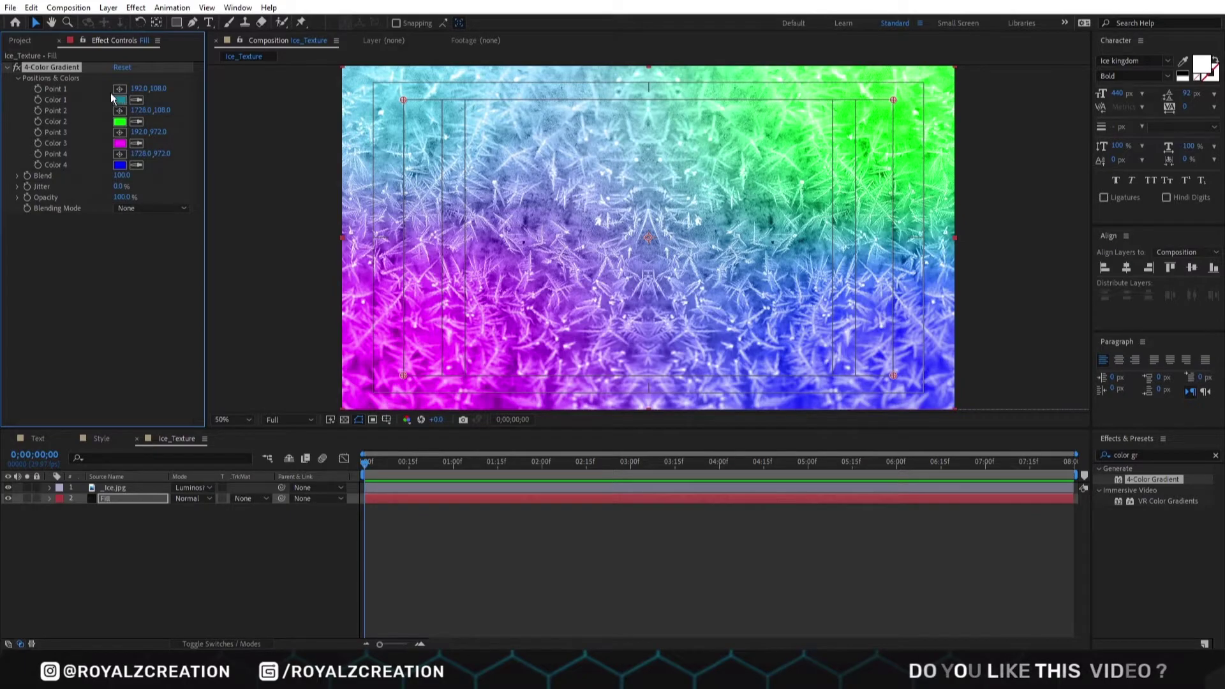
click(119, 122)
text(52)
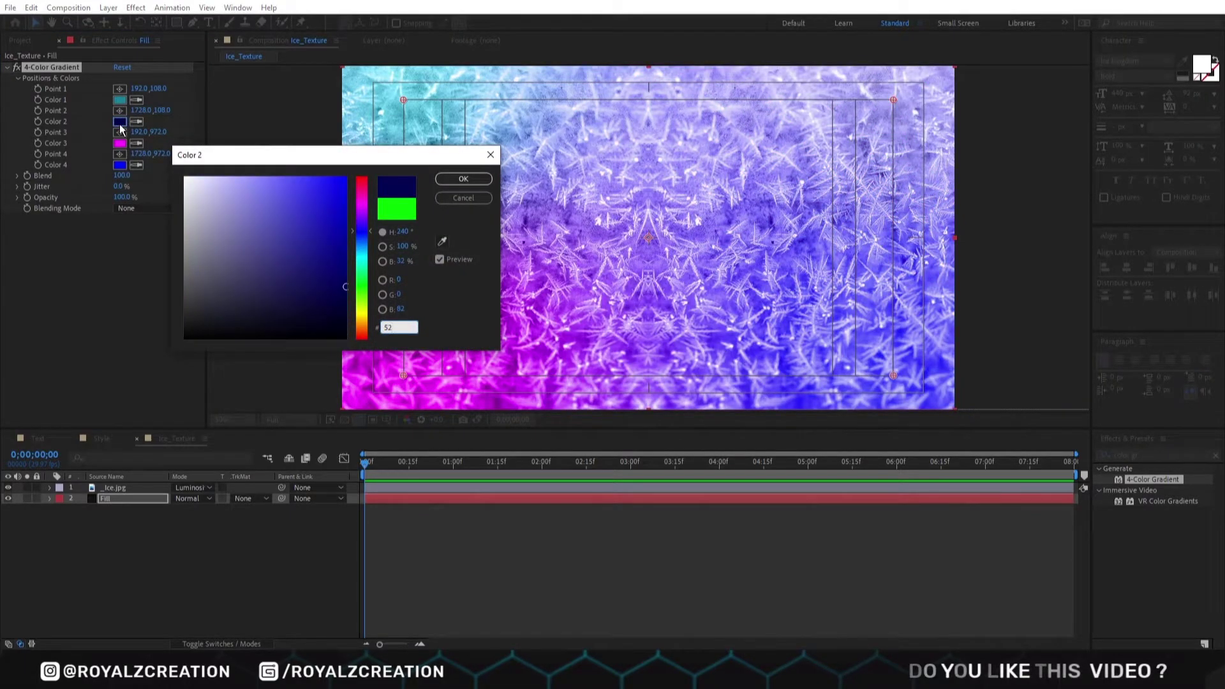
text(b7ff)
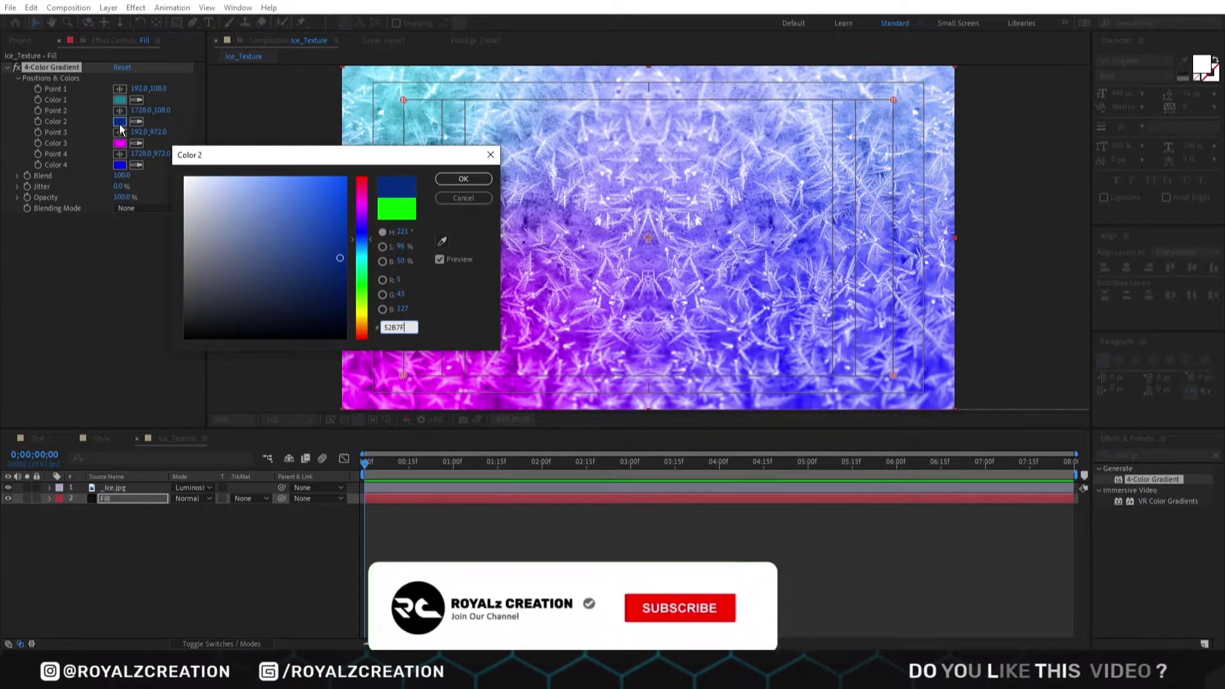
key(Return)
Set the gradient's Color 3 to 8CD4FF and its Color 4 to 39A2FB
click(120, 143)
text(8)
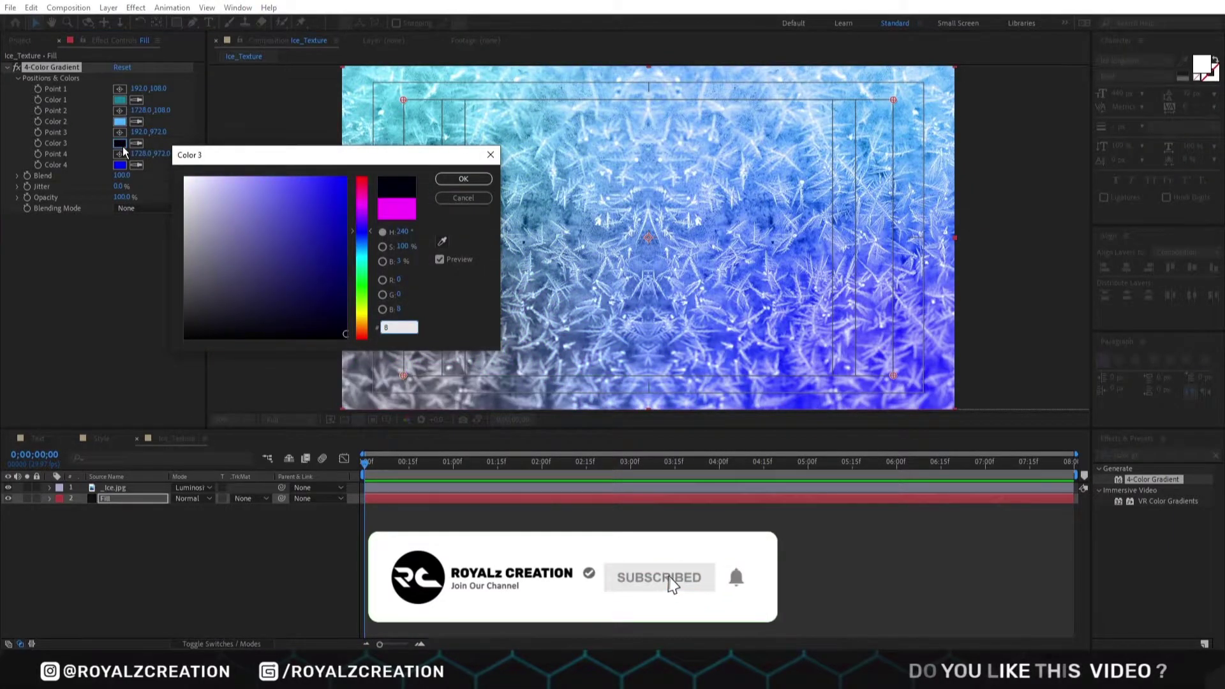
text(cd4ff)
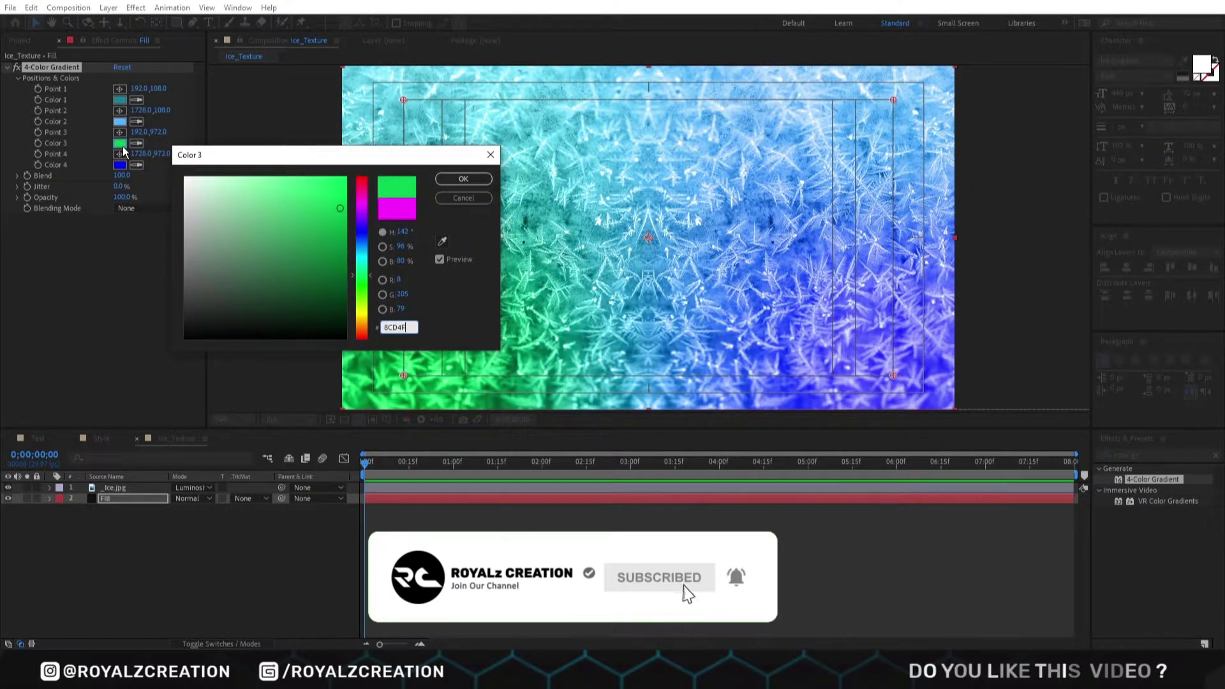
key(Return)
click(119, 165)
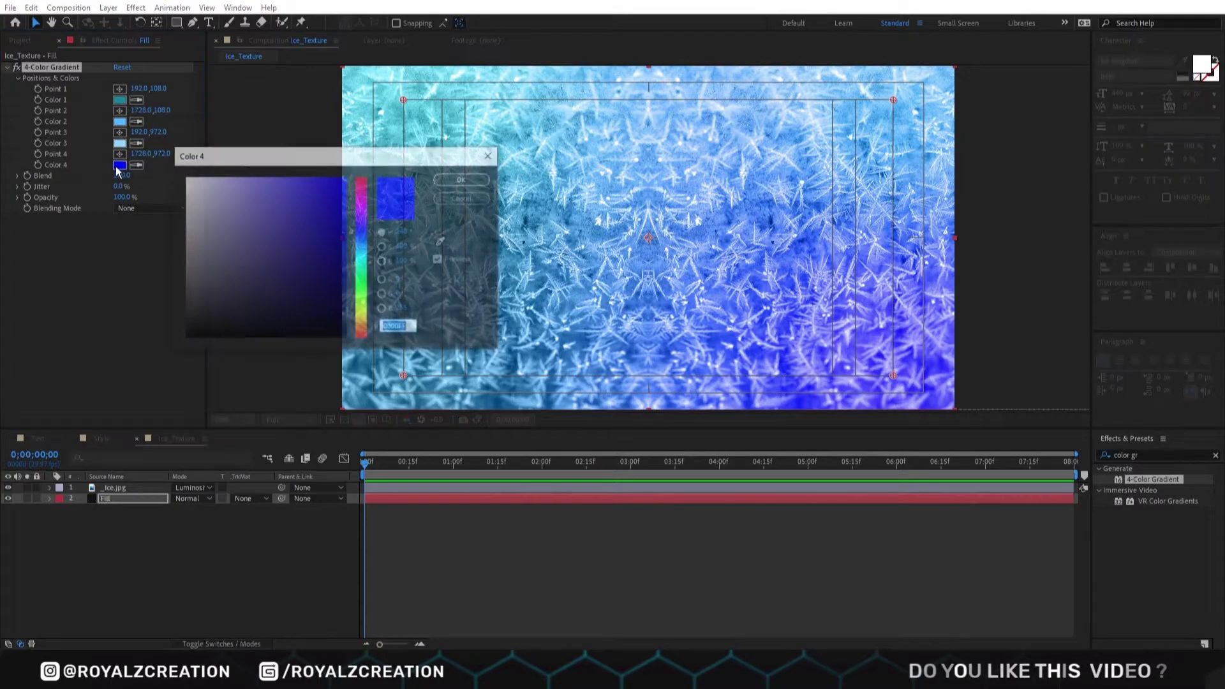
text(39a0ff)
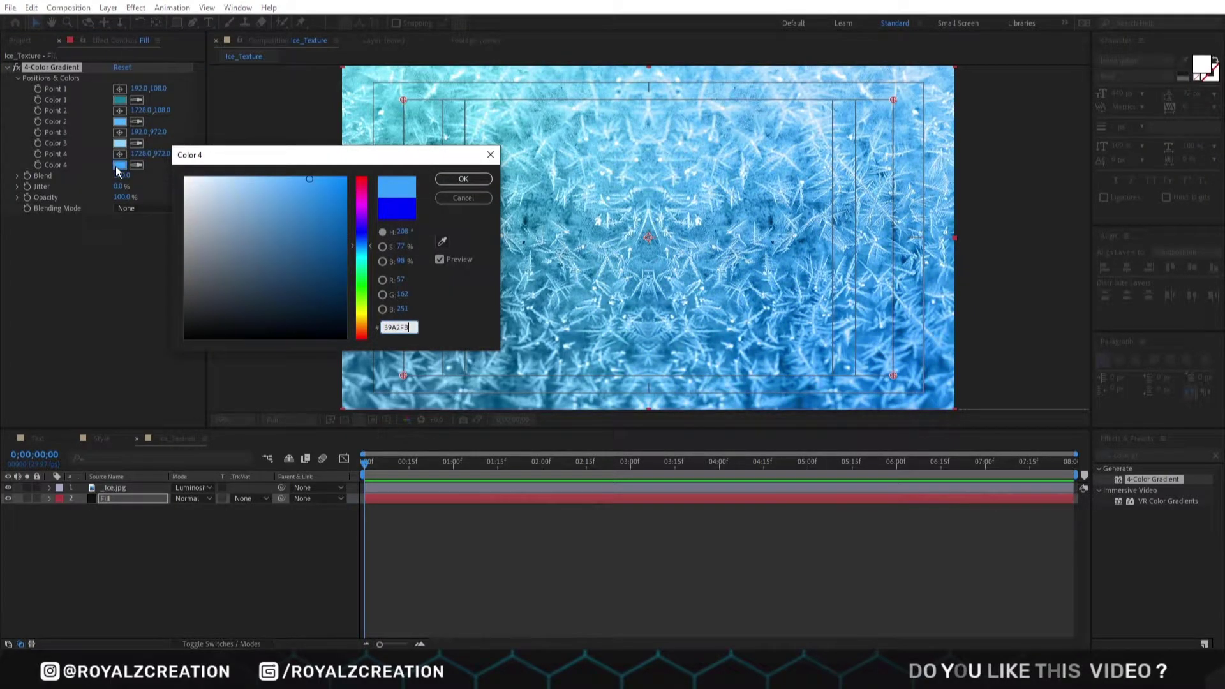
key(Return)
click(118, 523)
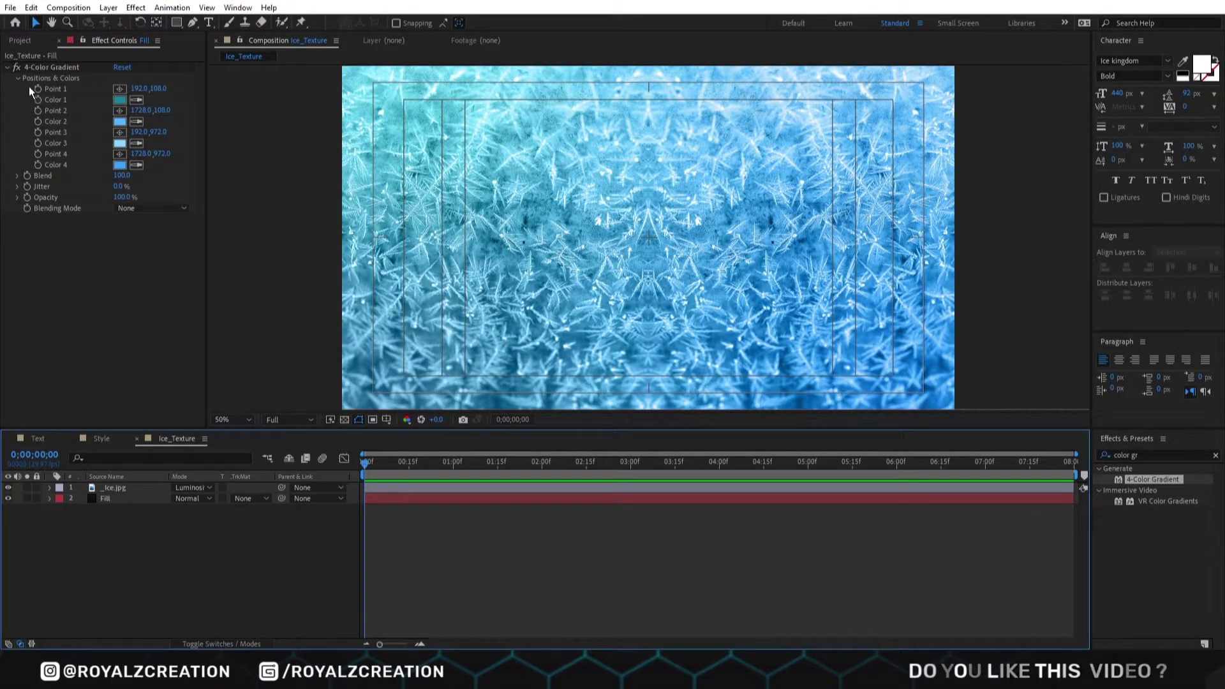
Create a 1920 x 1080 composition named Wall_Texture
click(20, 40)
click(88, 376)
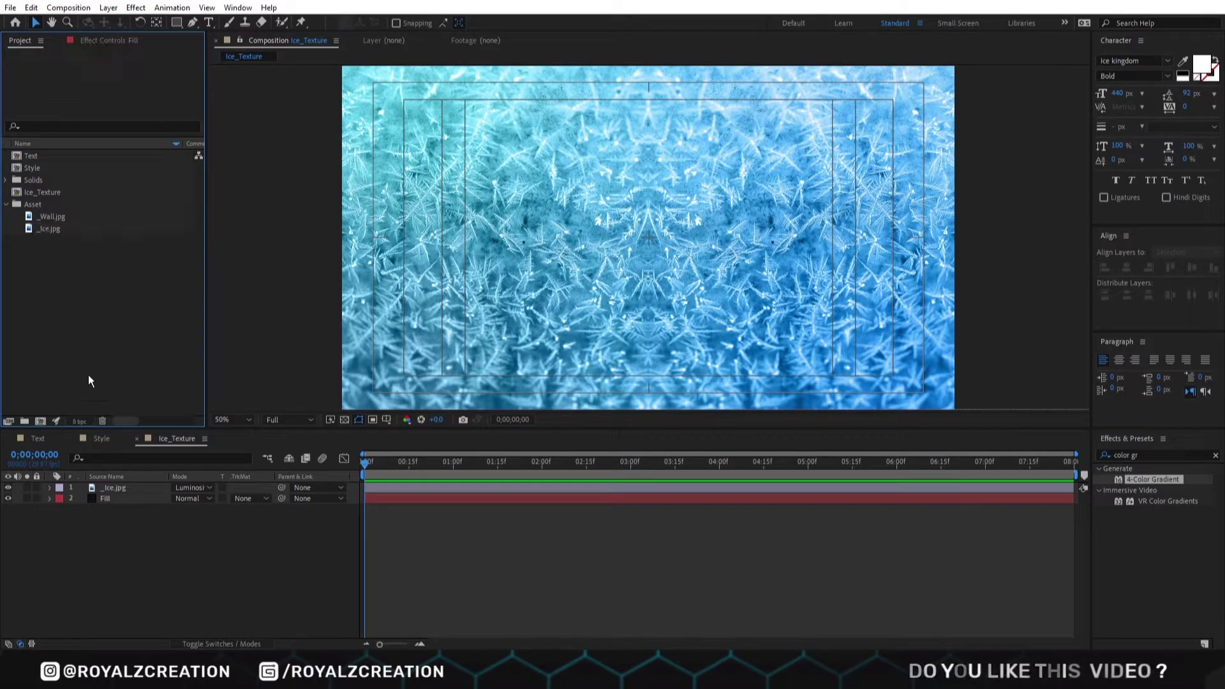
click(40, 422)
text(Wall_Texture)
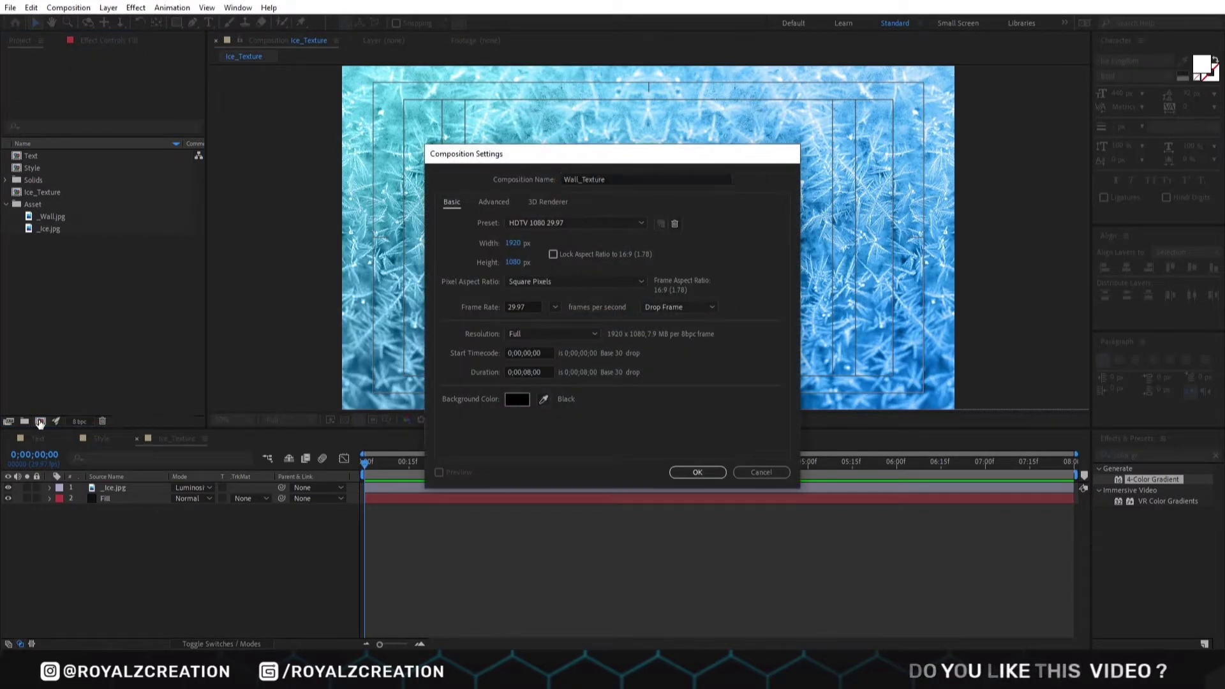
key(Return)
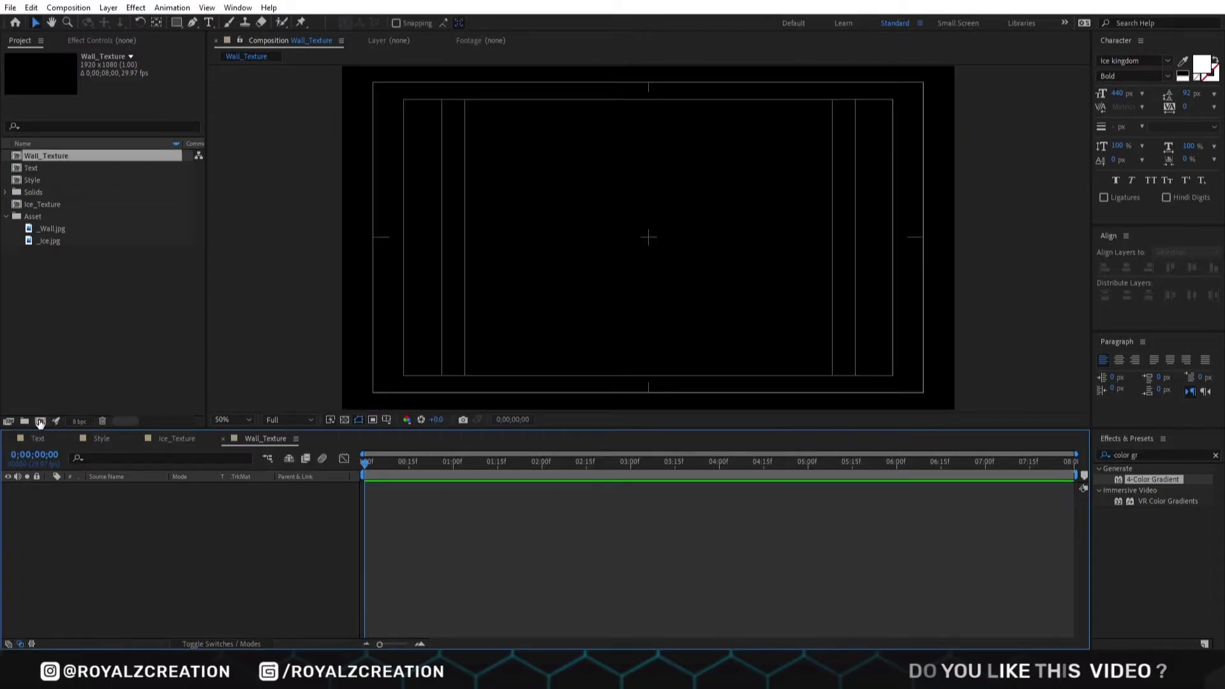
Add the _Wall.jpg image to the Wall_Texture composition and set its scale to 22%
click(51, 228)
drag(51, 228, 184, 531)
click(128, 488)
key(s)
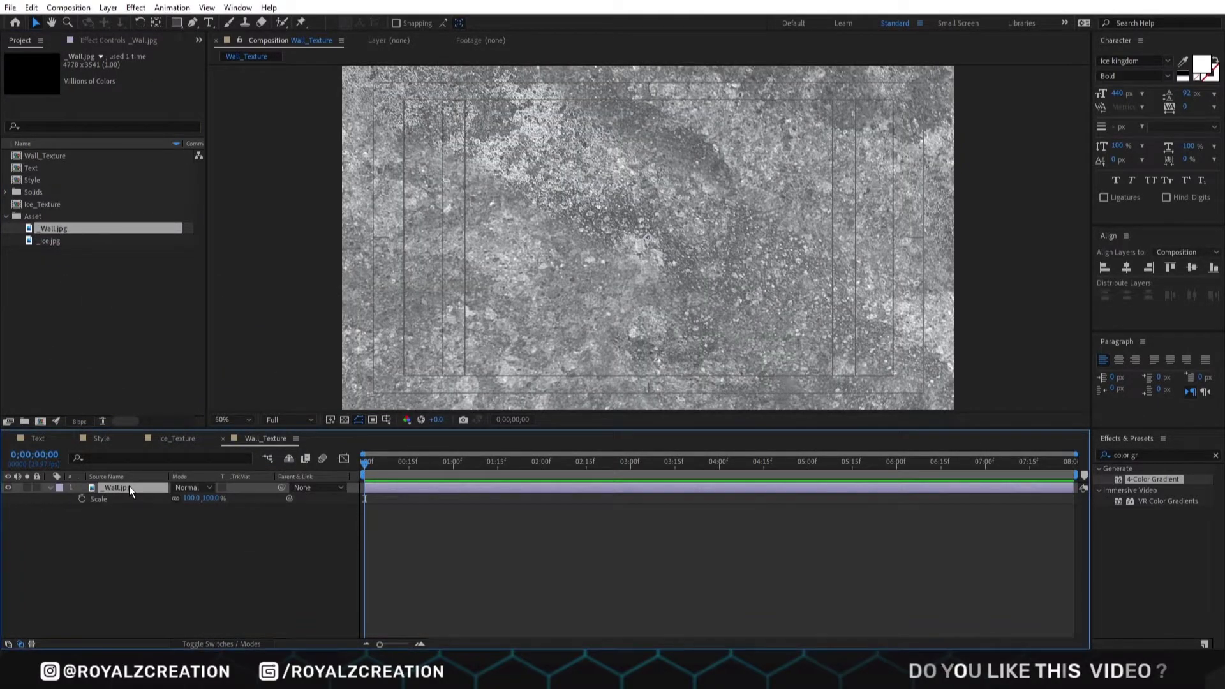
click(191, 499)
text(22)
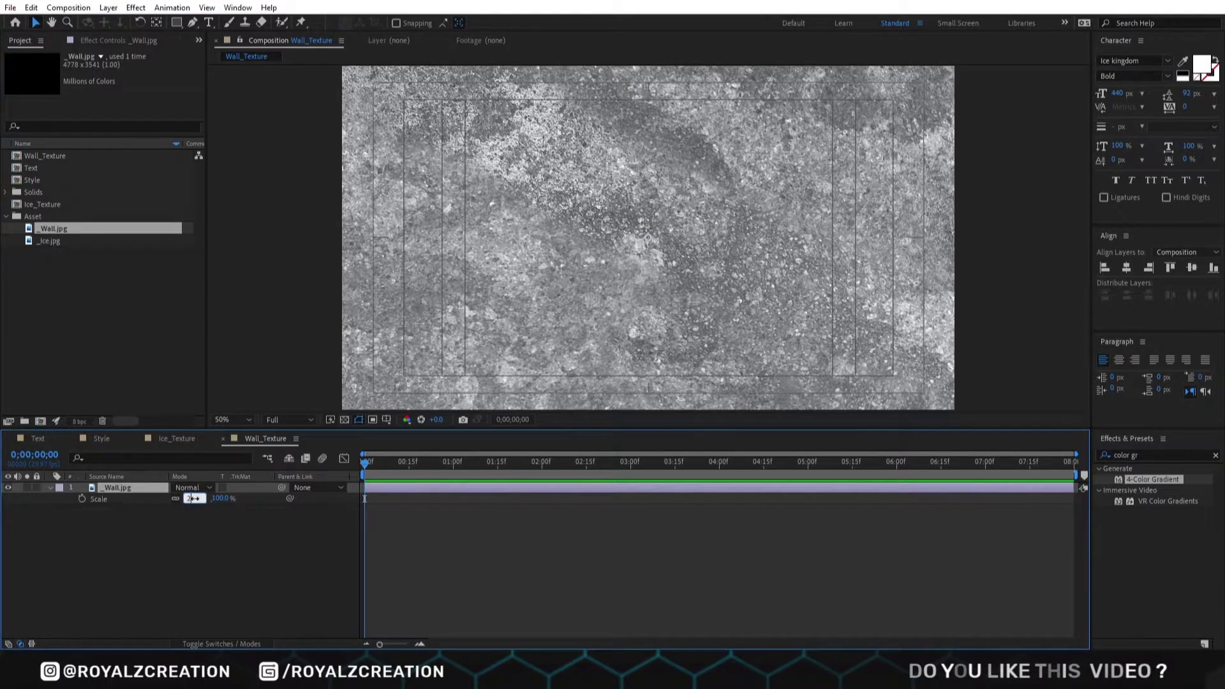
key(Return)
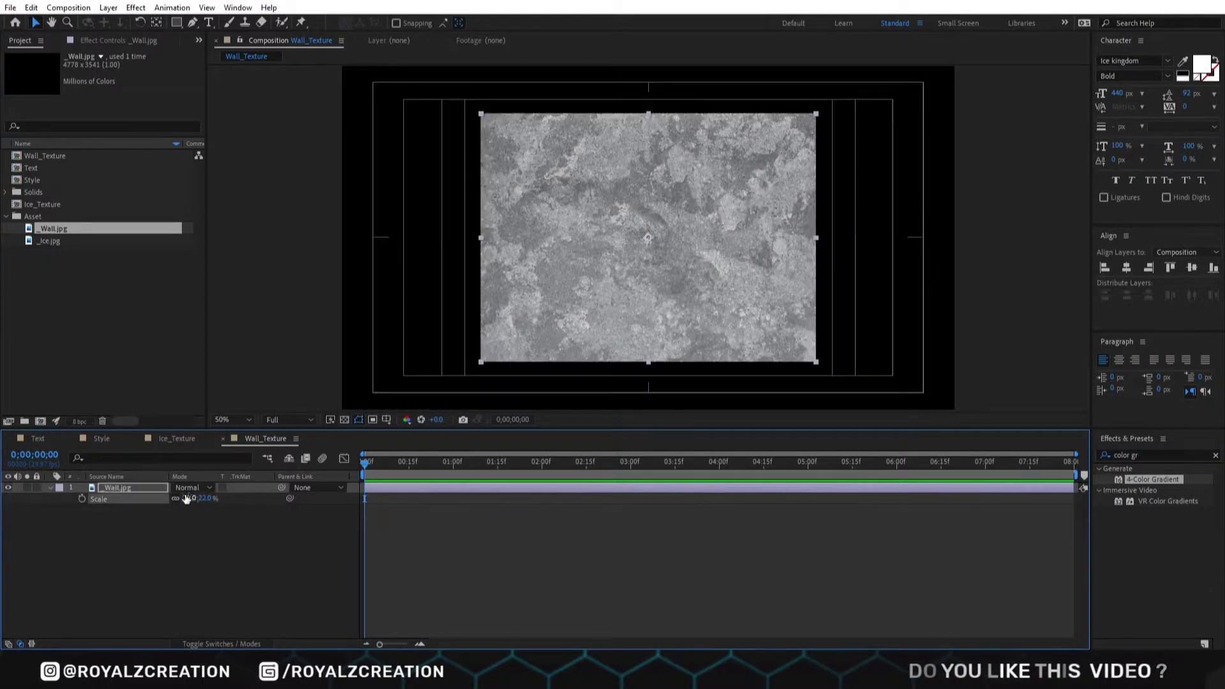
Apply Motion Tile to the _Wall.jpg layer and set its Output Width and Output Height to 200
click(1142, 455)
text(motion)
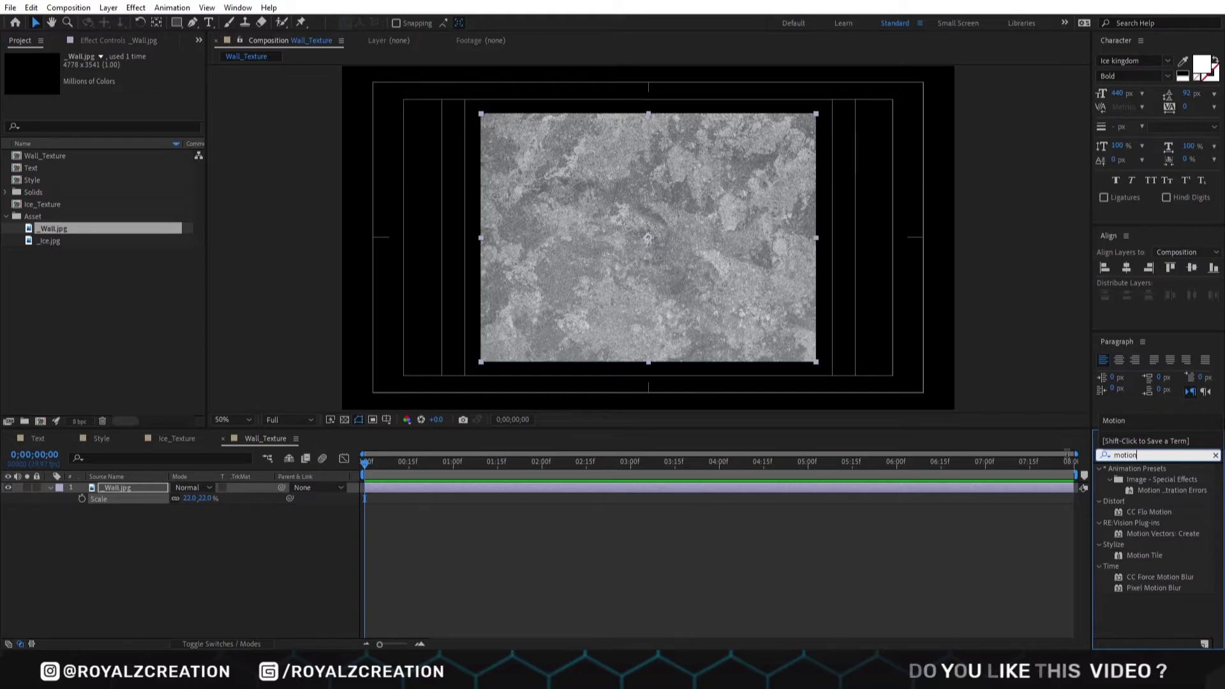
double_click(1145, 534)
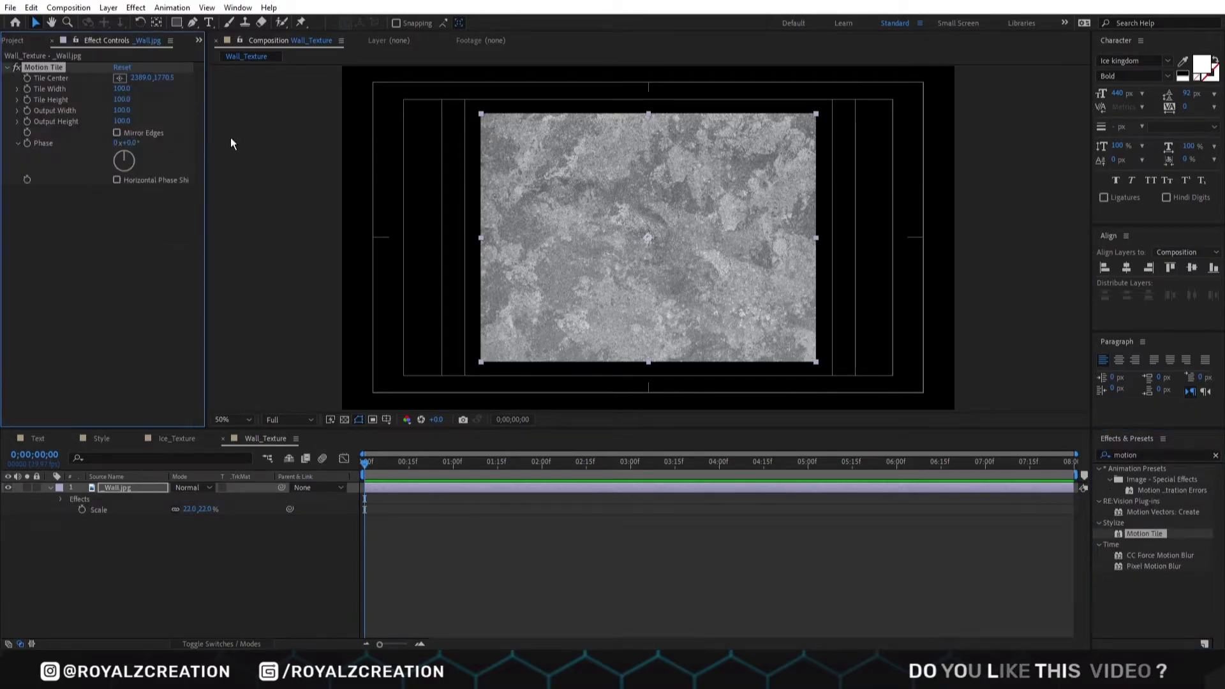
click(127, 111)
text(2)
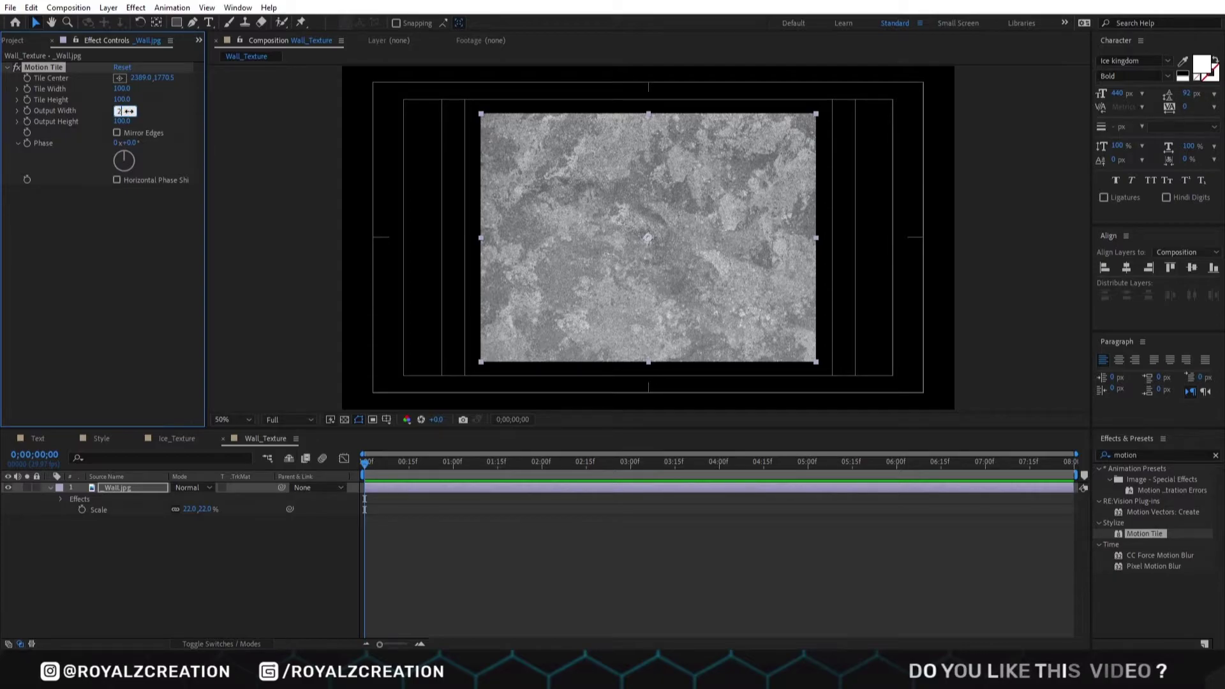
text(00)
key(Return)
click(122, 121)
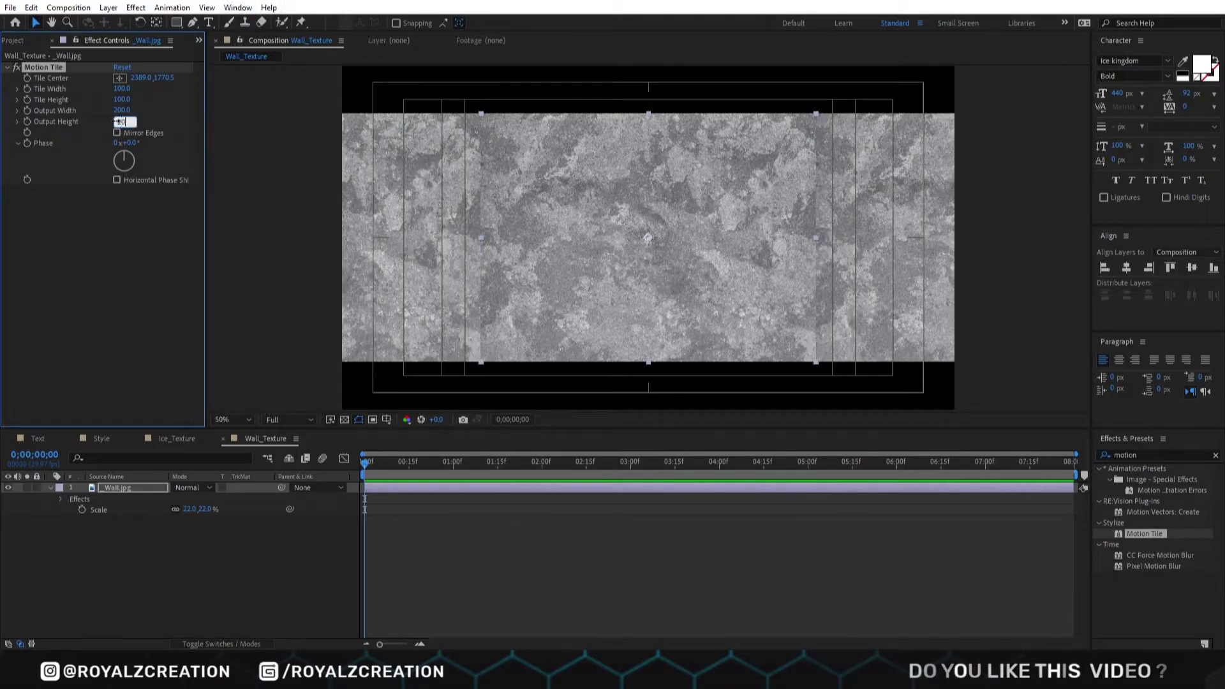
text(200)
key(Return)
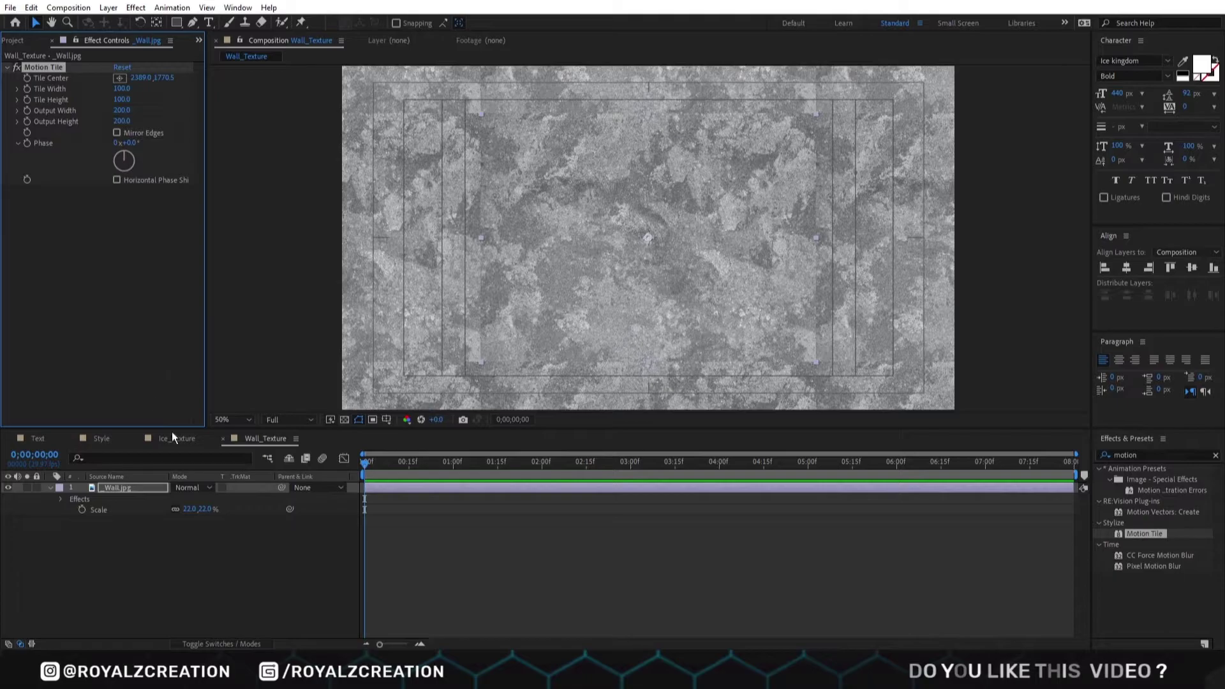
Apply Hue/Saturation to the wall layer with Colorize enabled, Colorize Saturation 0 and Colorize Lightness -50
click(1117, 455)
text(hue)
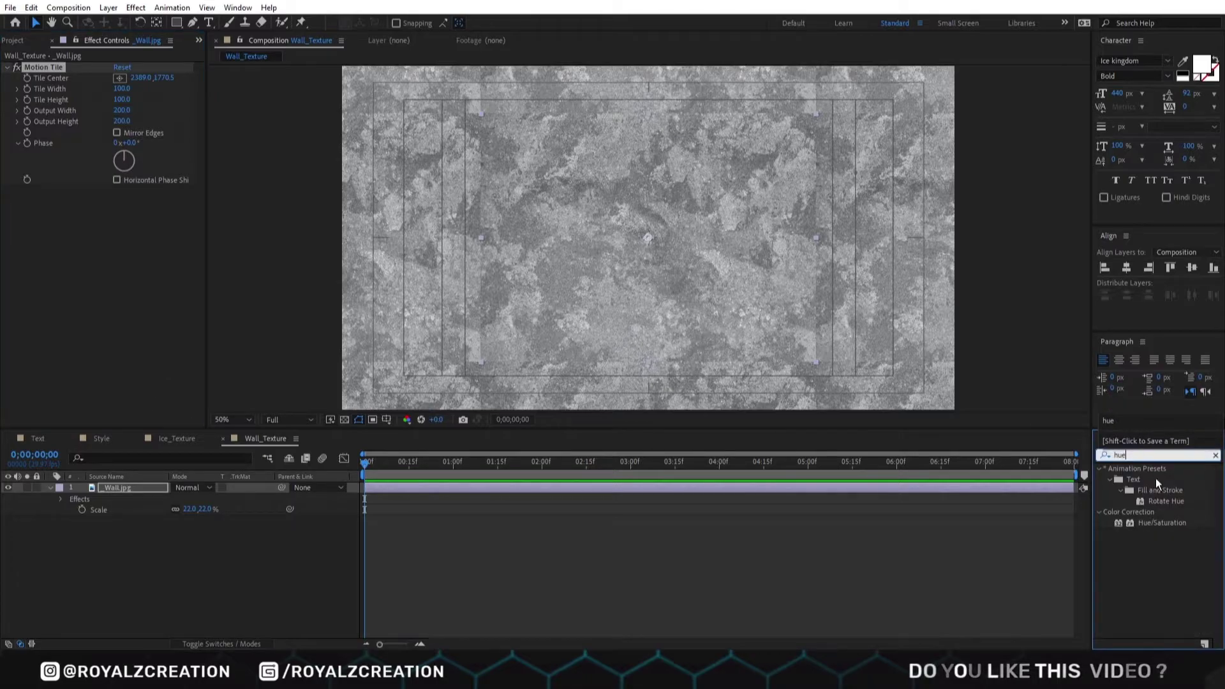
drag(1159, 526, 527, 401)
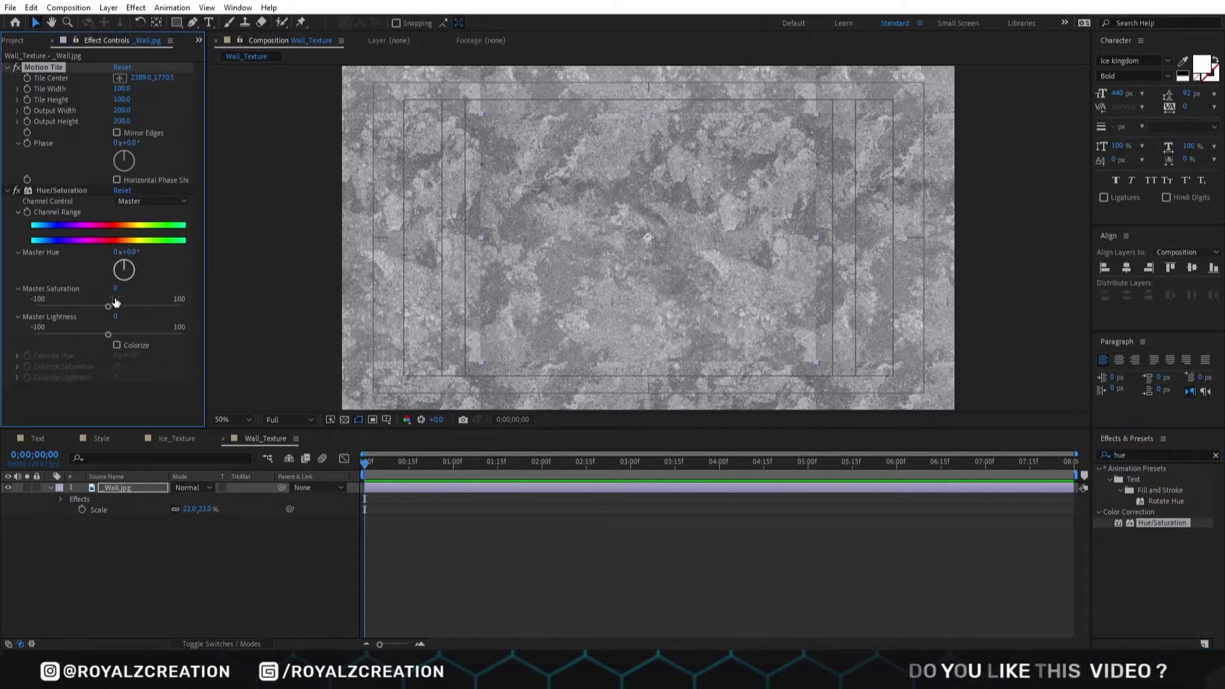
click(117, 345)
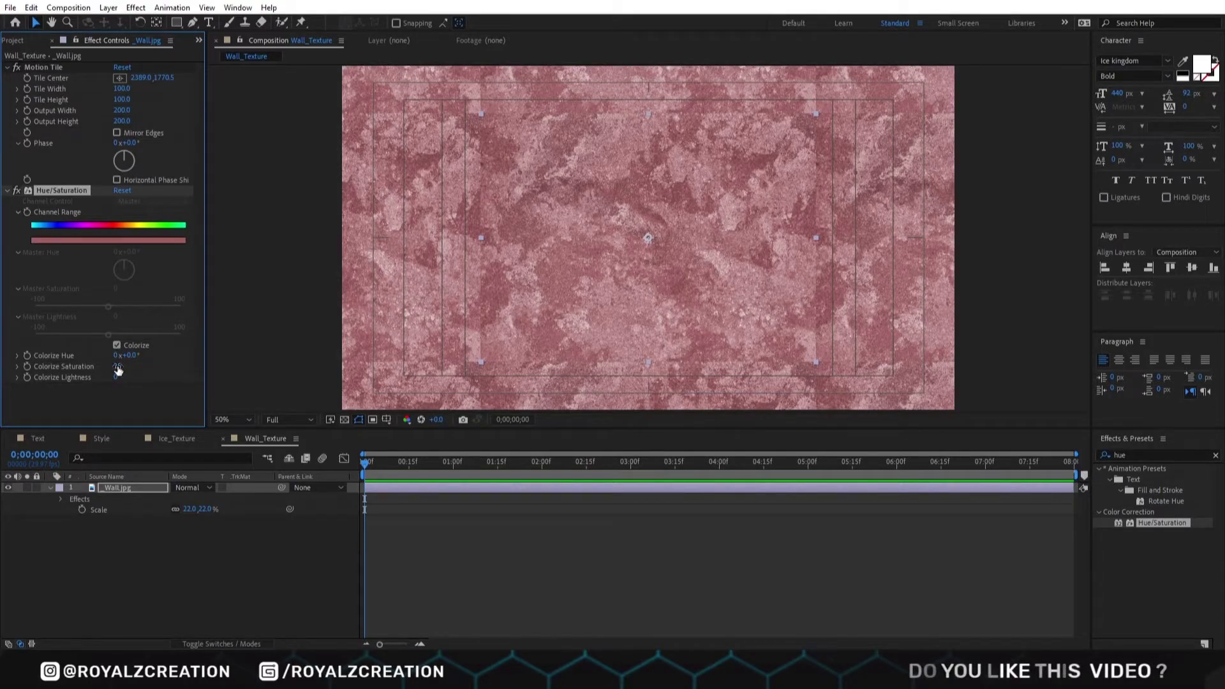
click(118, 367)
text(0)
key(Return)
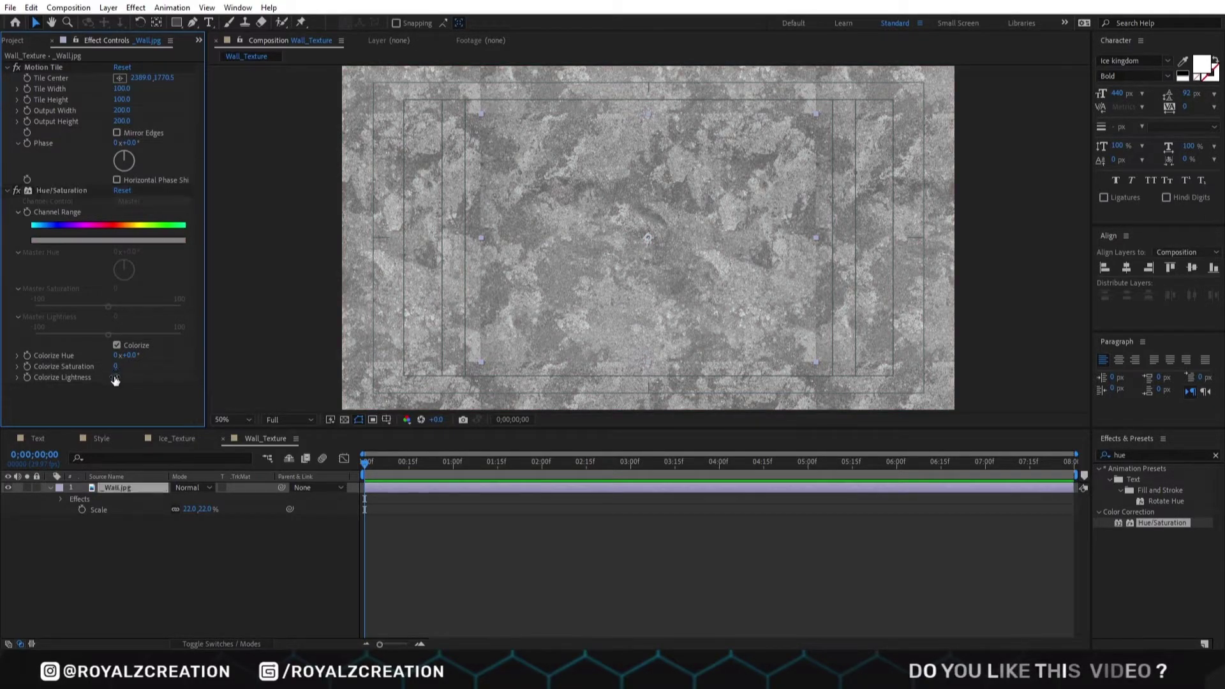
text(-50)
key(Return)
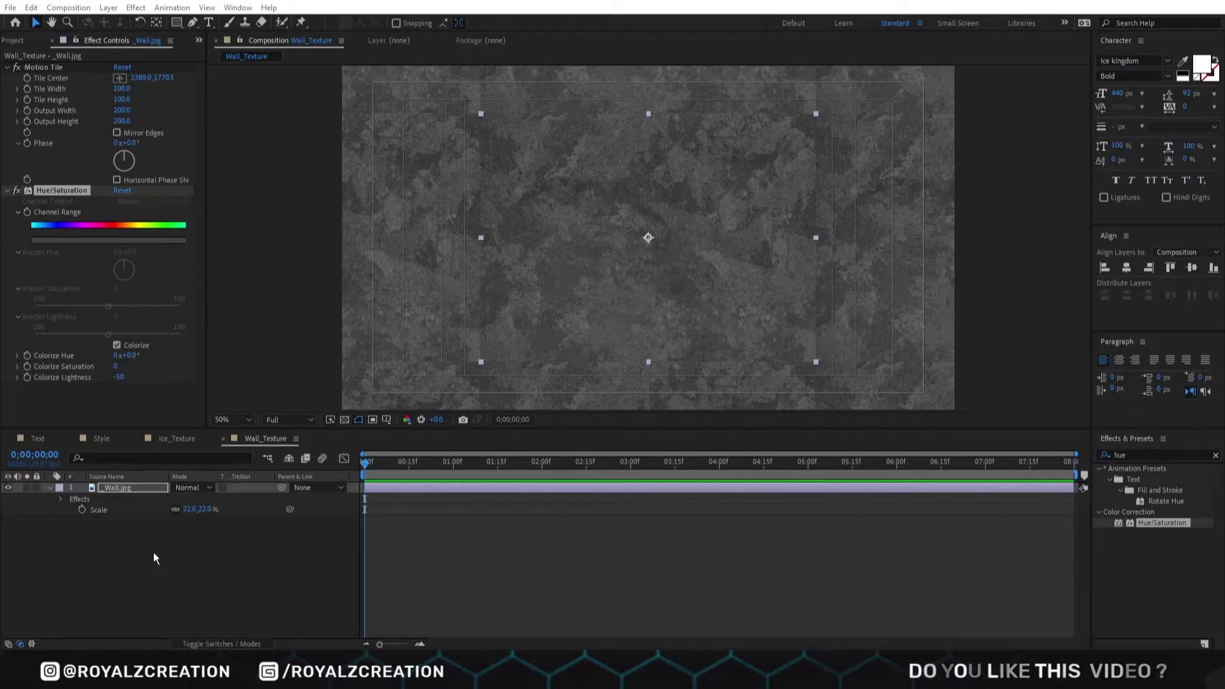
Create a 1920 x 1080 composition named Ice_Text
click(20, 42)
click(83, 258)
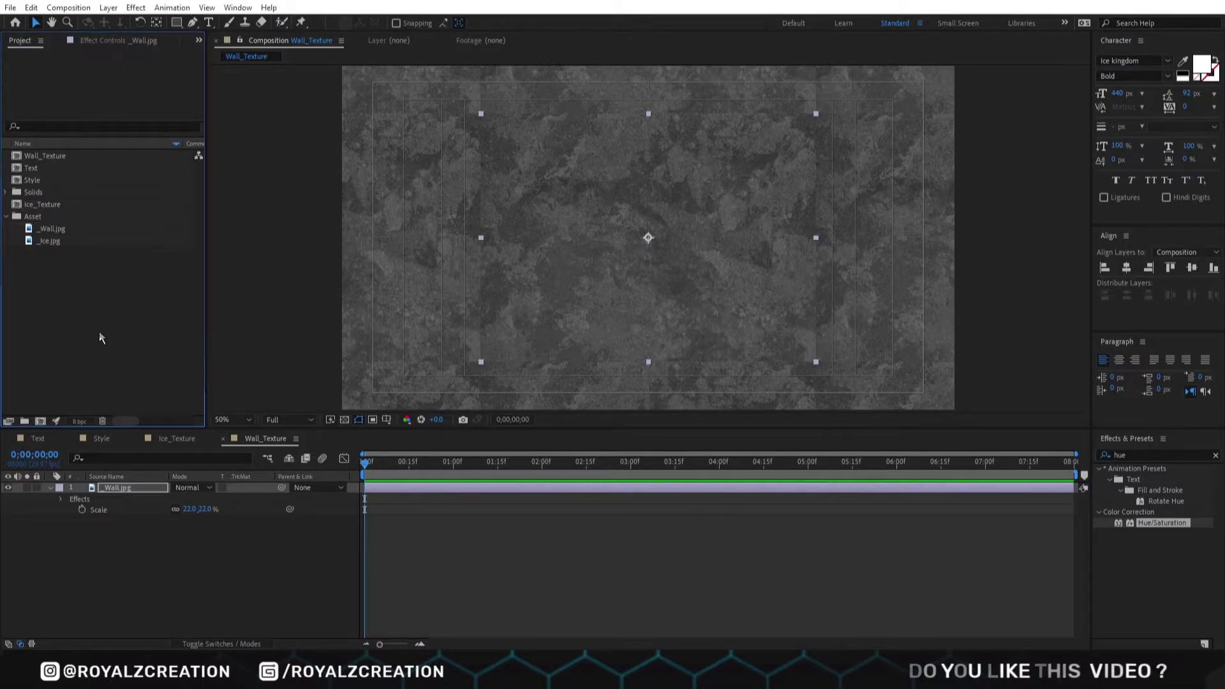
click(40, 421)
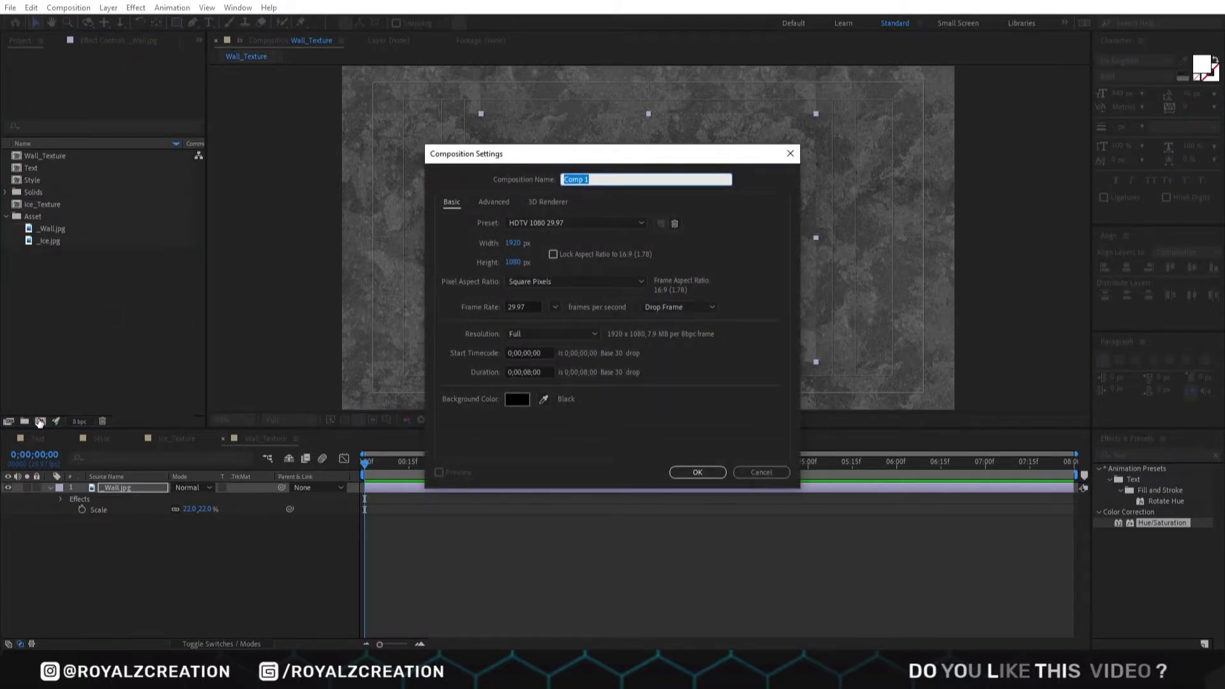
text(ICe_)
key(Return)
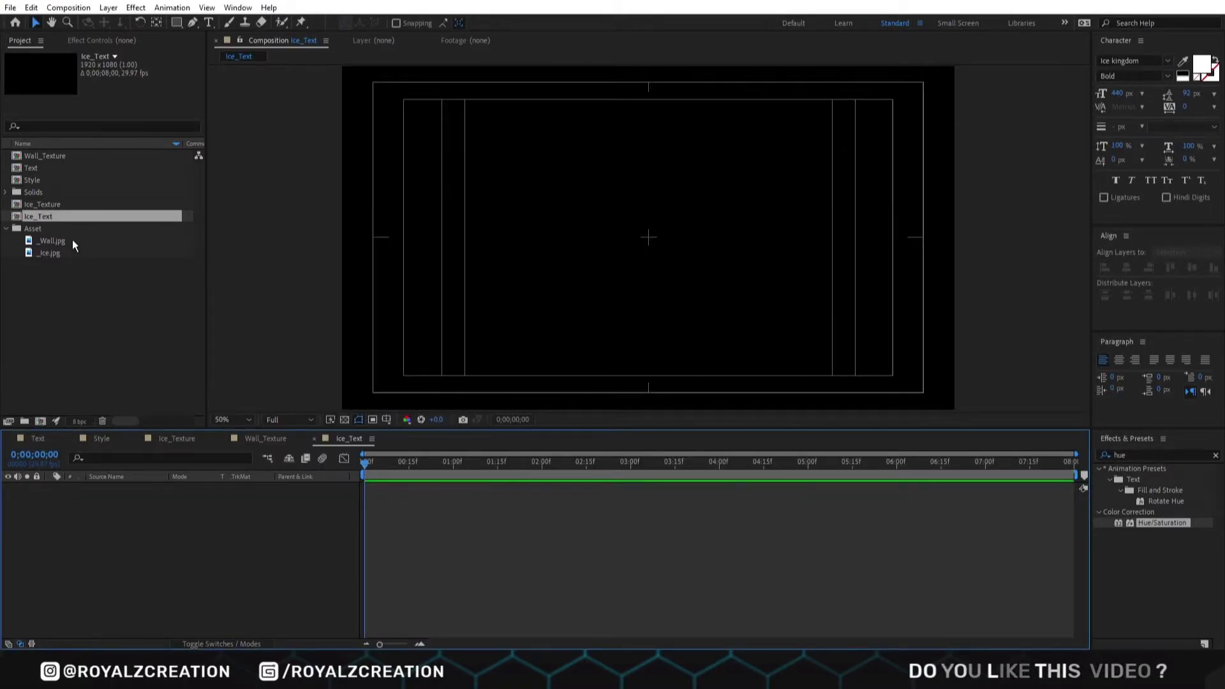
Add the Ice_Texture, Style and Text compositions to Ice_Text in that order from the top, and hide the Style and Text layers
click(51, 205)
drag(51, 204, 190, 519)
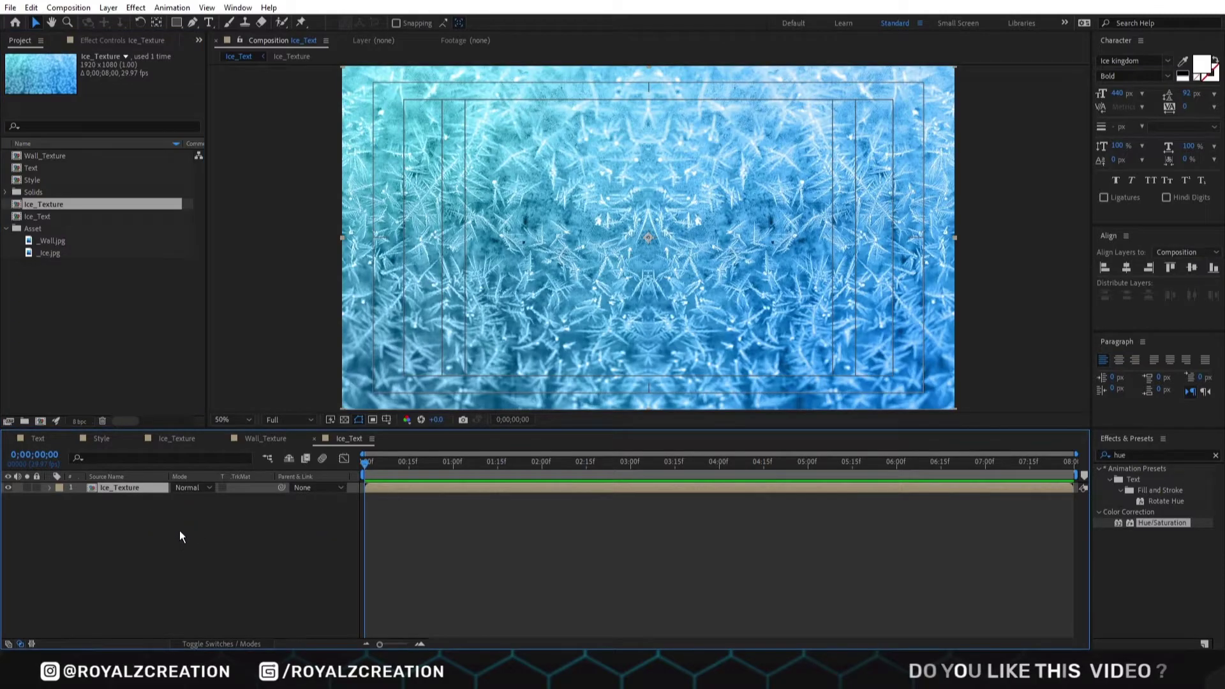
click(49, 181)
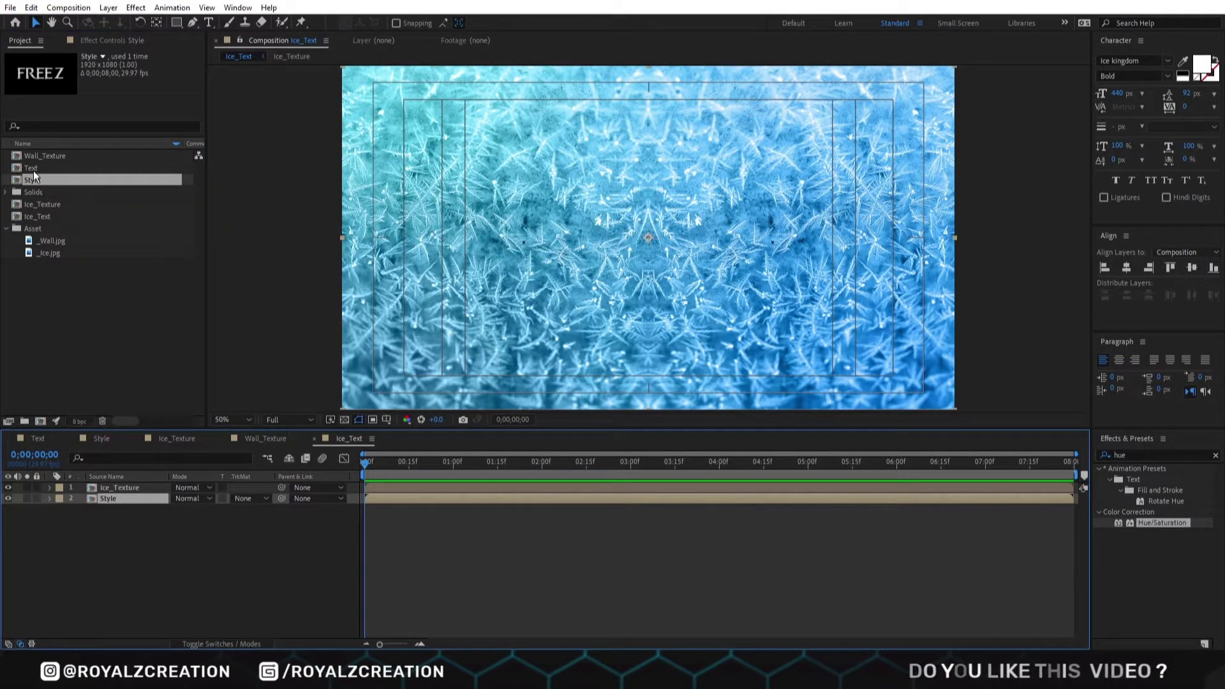
drag(33, 170, 16, 503)
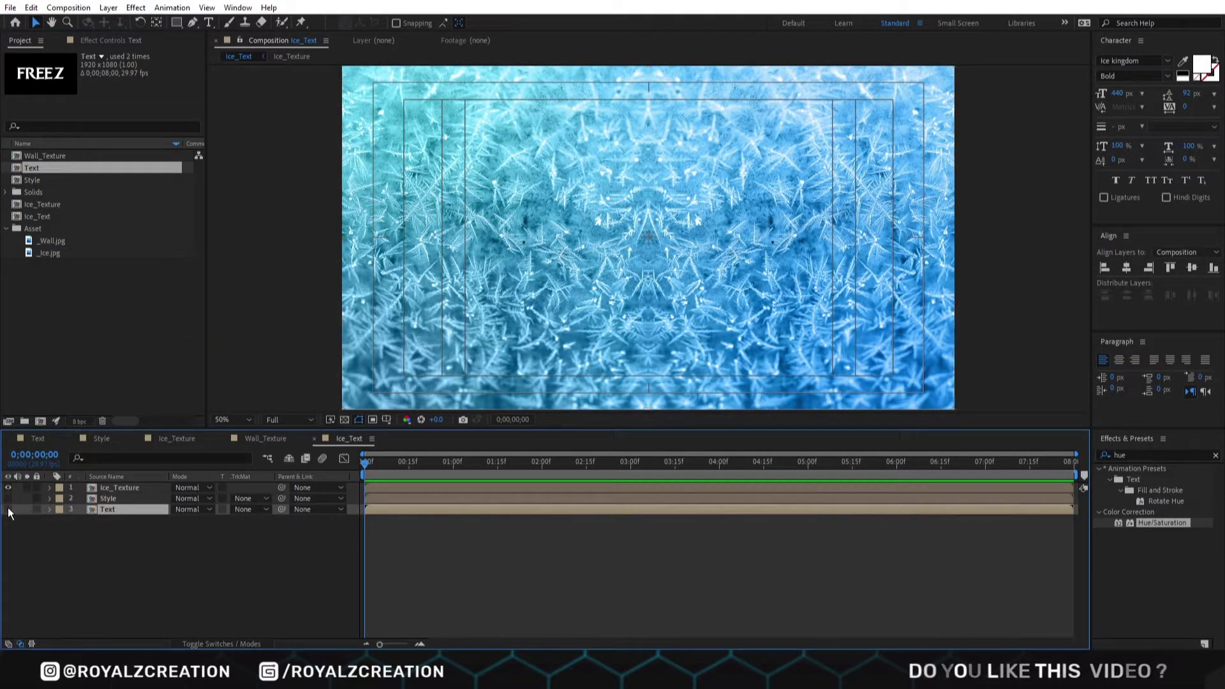
Apply CC Glass to the Ice_Texture layer and use the Style layer as its bump map
click(139, 489)
click(116, 43)
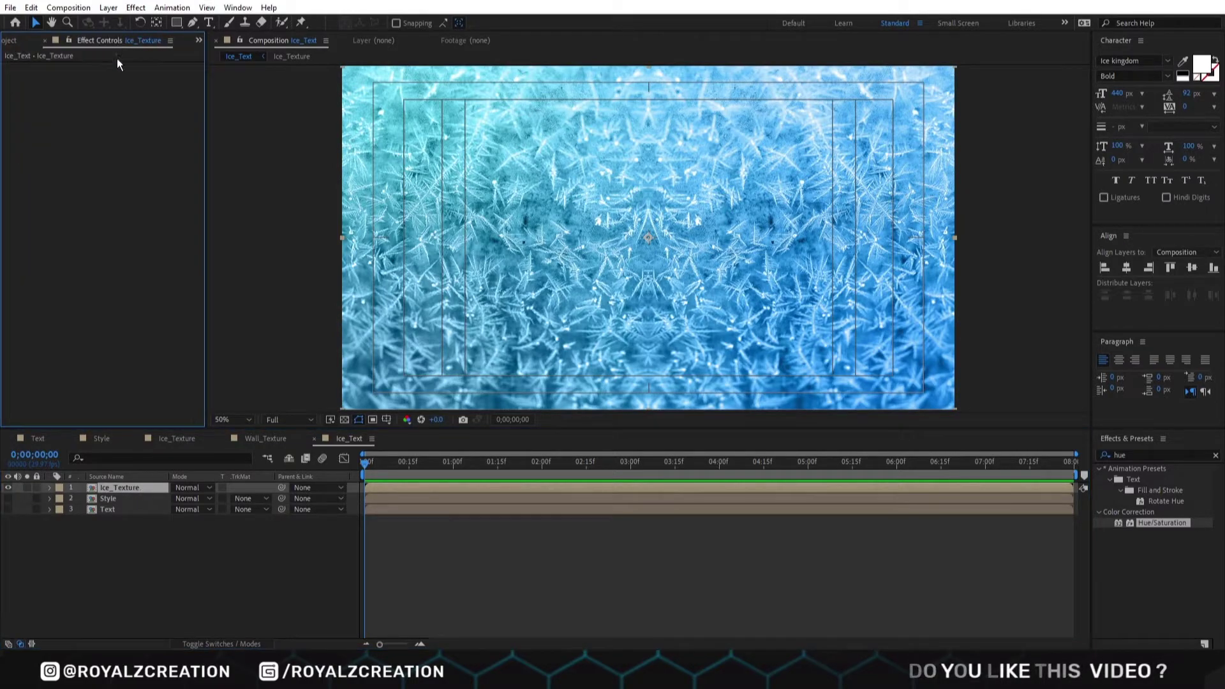
click(1216, 455)
click(1165, 454)
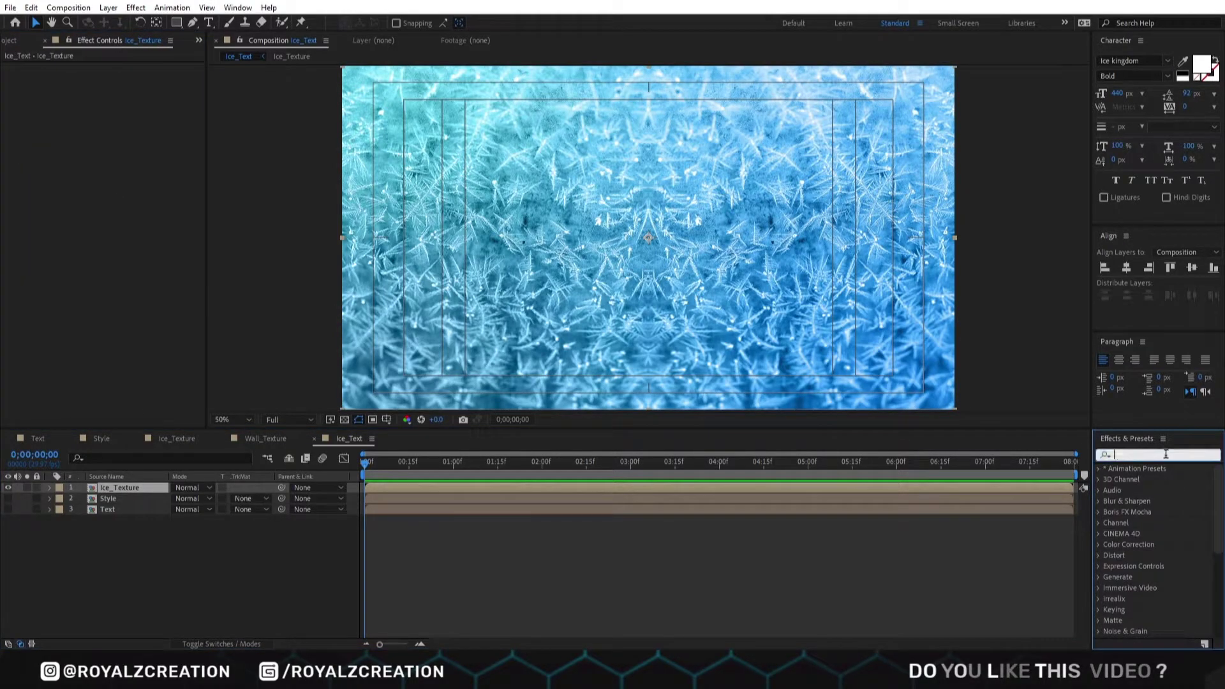
text(cc gla)
double_click(1151, 478)
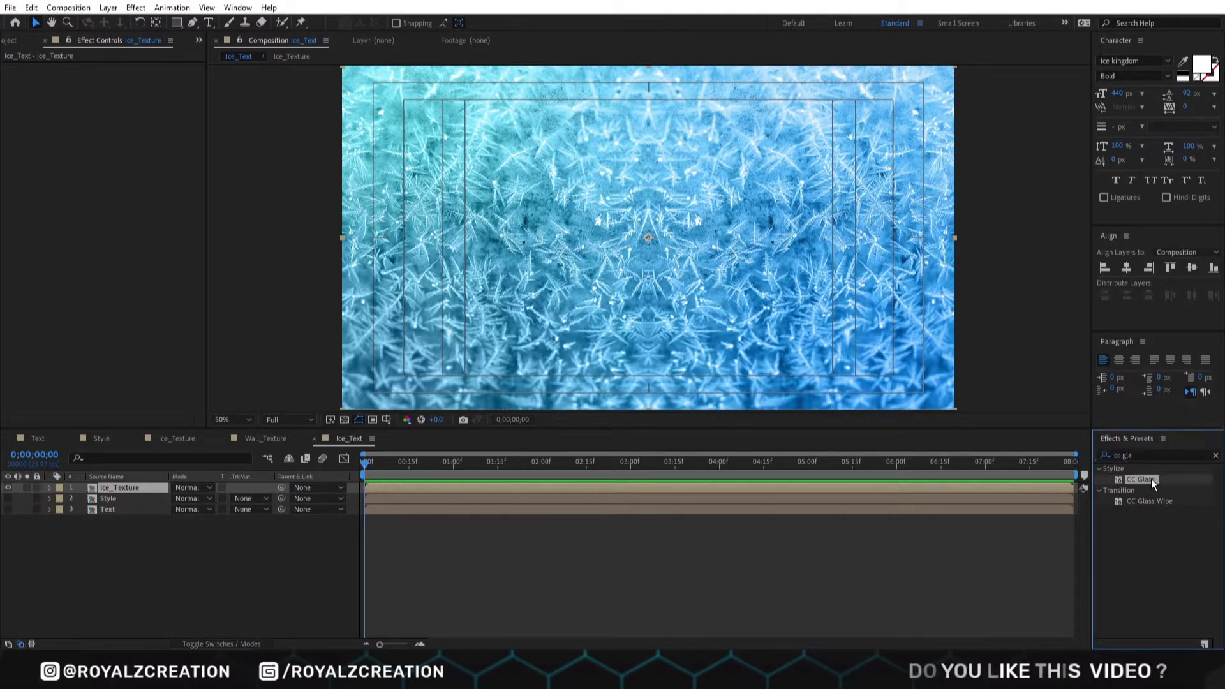
click(17, 78)
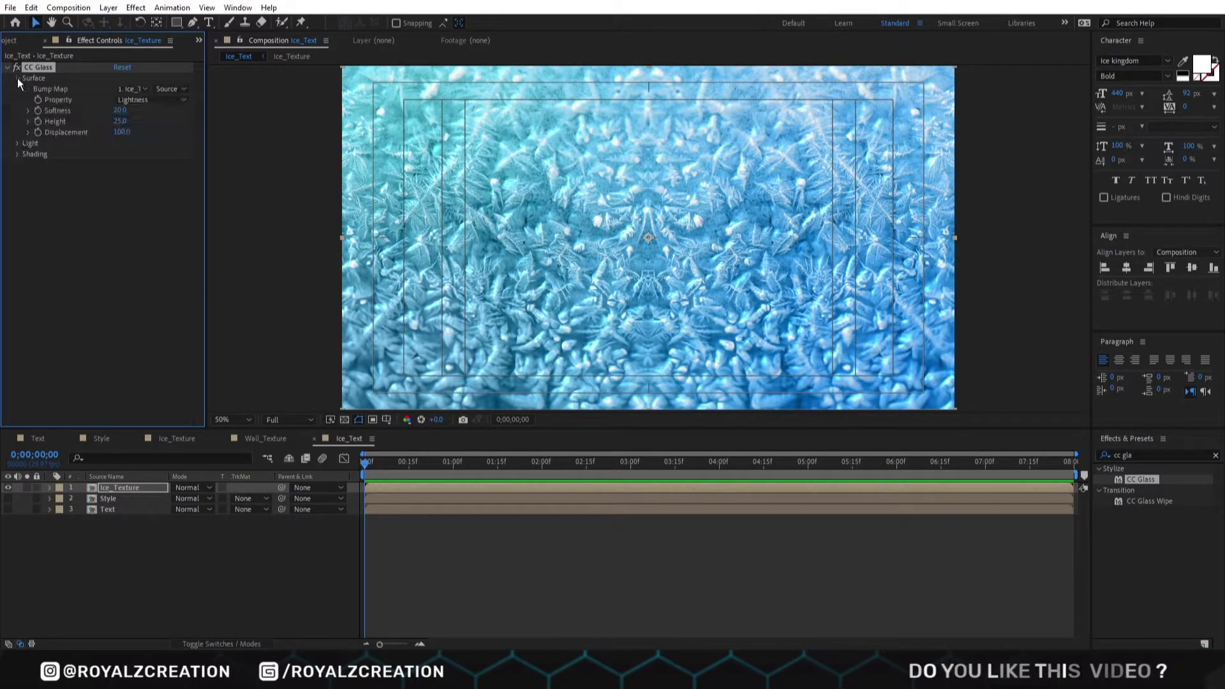
click(132, 88)
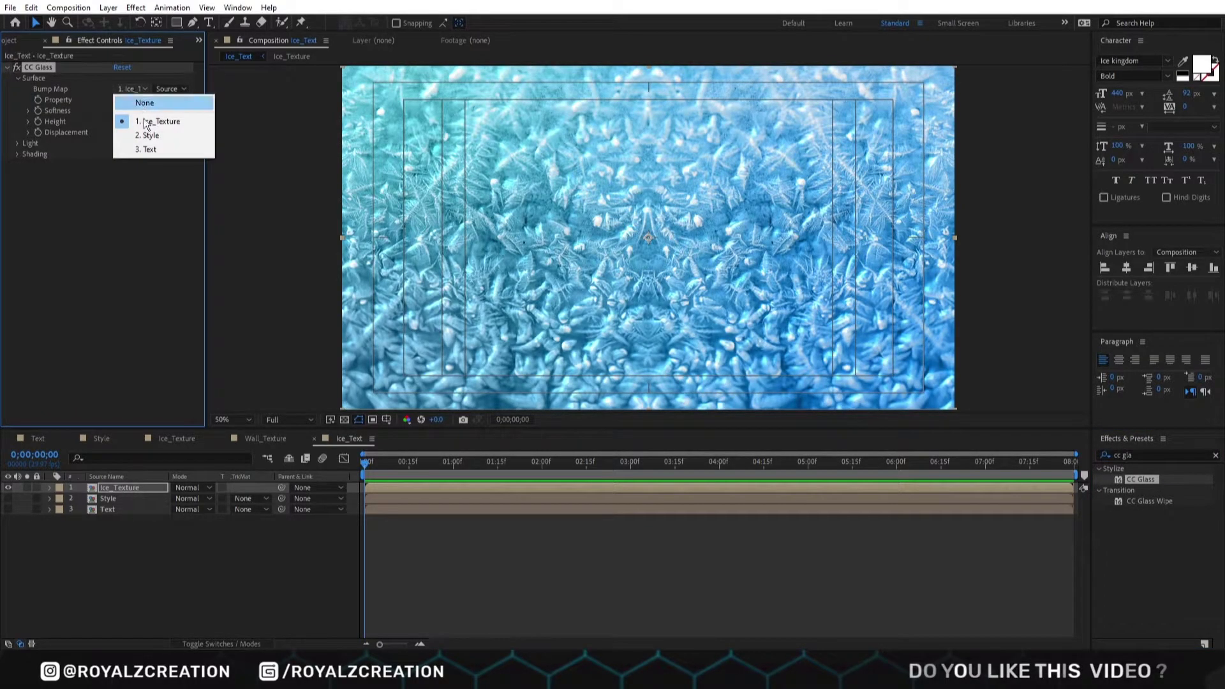
click(145, 134)
Set the CC Glass surface Softness to 3, Height to 100 and Displacement to 0
click(119, 110)
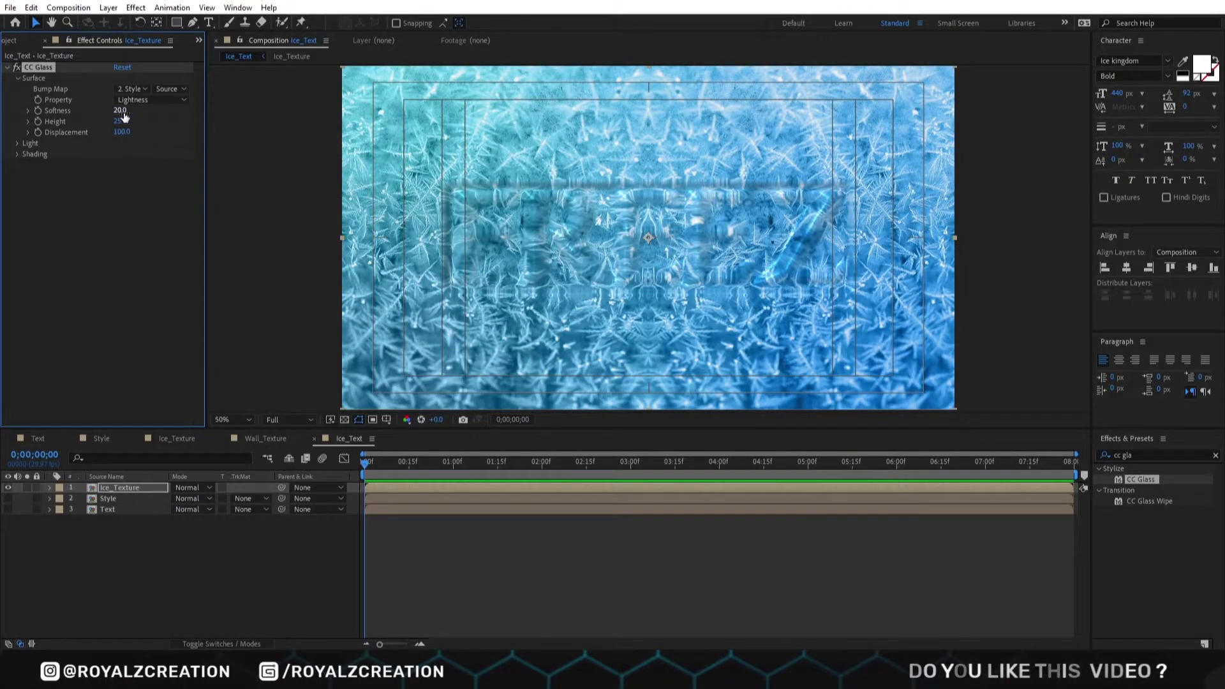
text(3.0)
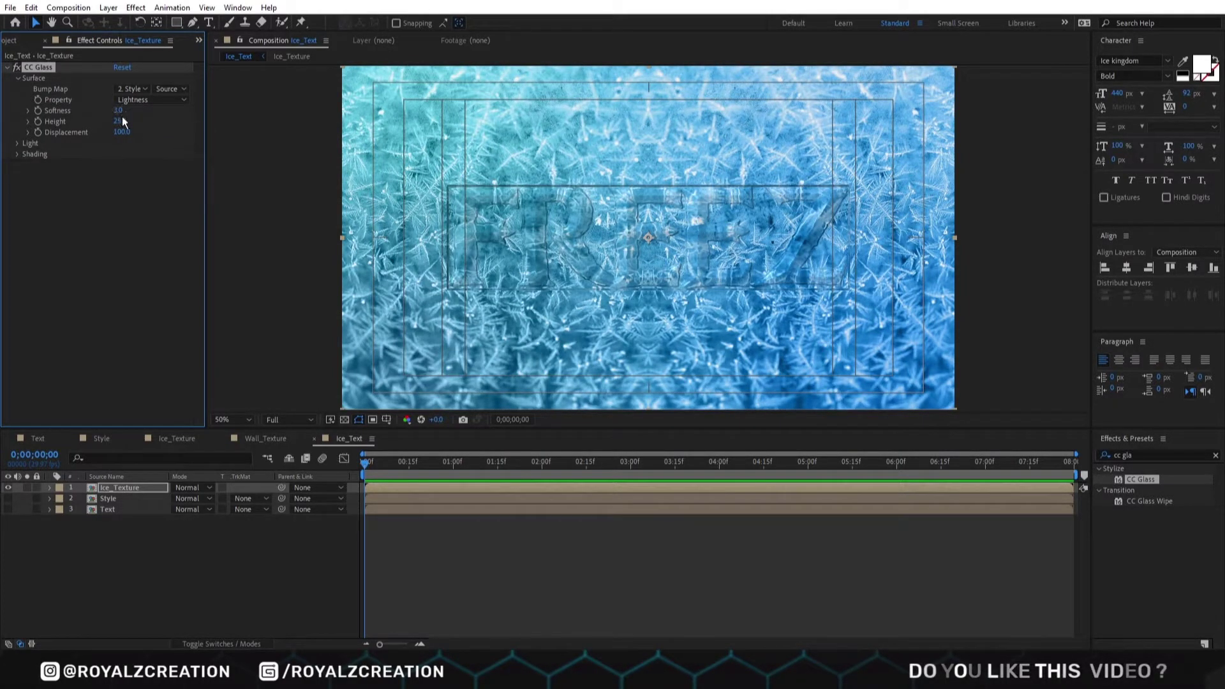
click(119, 121)
text(300)
key(Return)
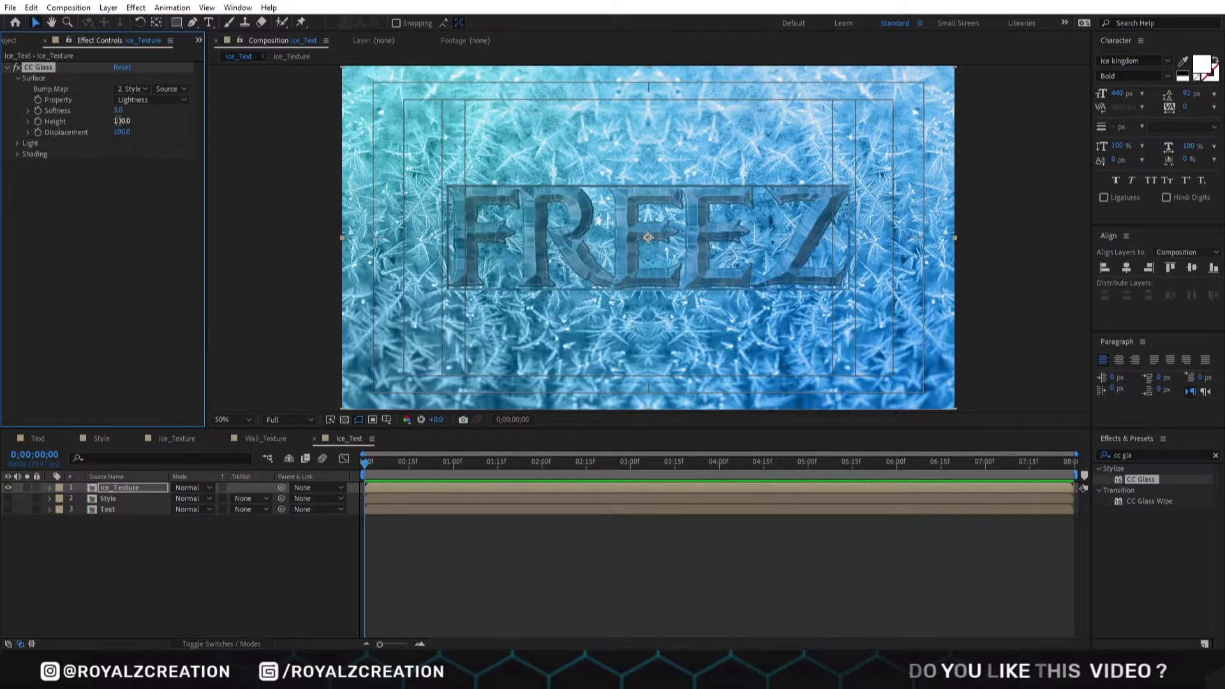
click(122, 132)
text(0)
key(Return)
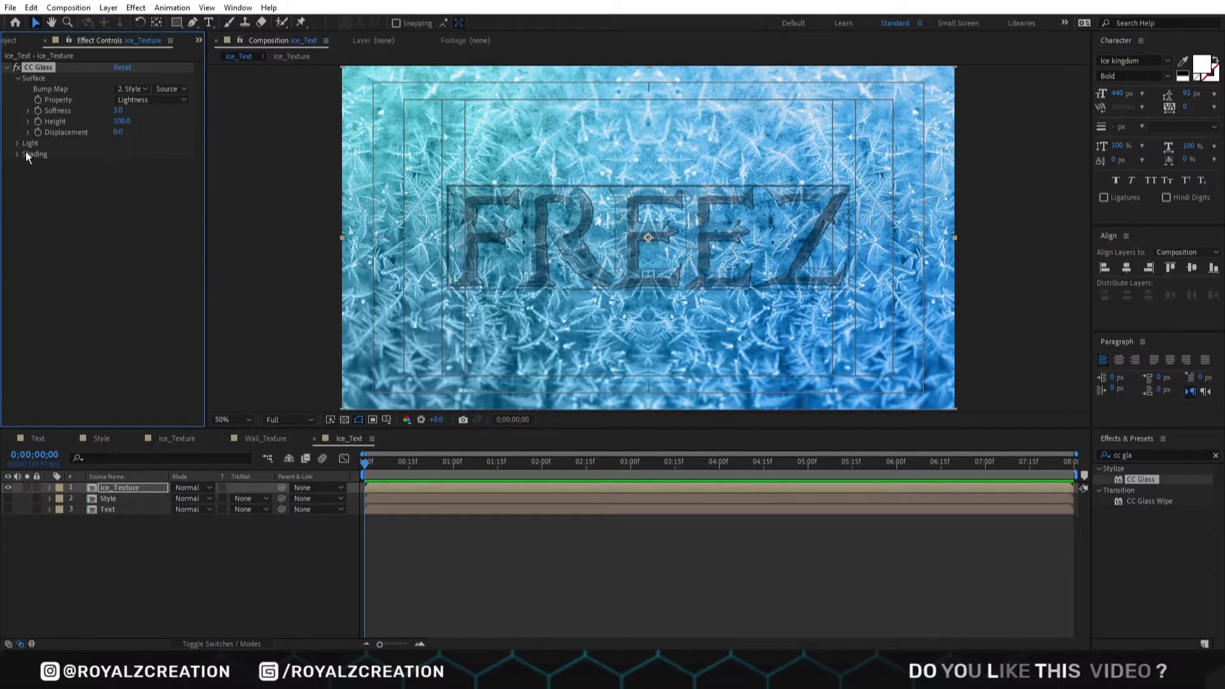
Expand the CC Glass light and shading settings and make the effect use AE Lights
click(18, 154)
click(18, 143)
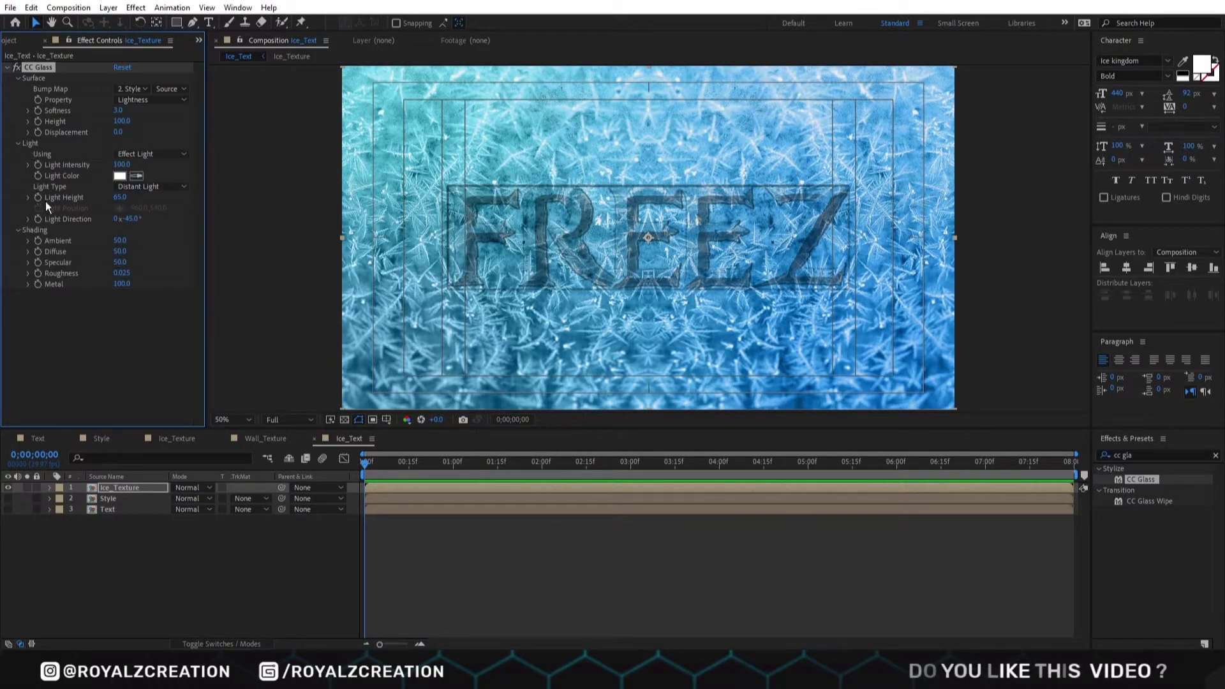
click(153, 153)
click(152, 180)
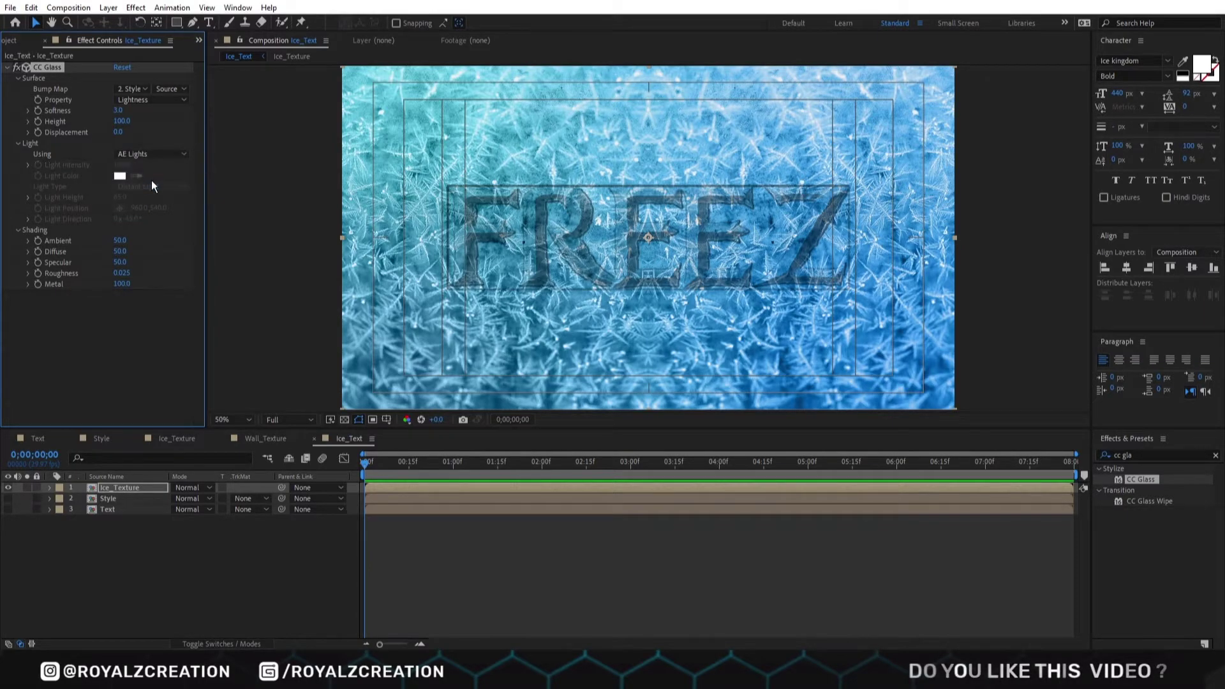
Set the CC Glass shading's Ambient to 60 and Diffuse to 30
click(121, 240)
text(60)
key(Return)
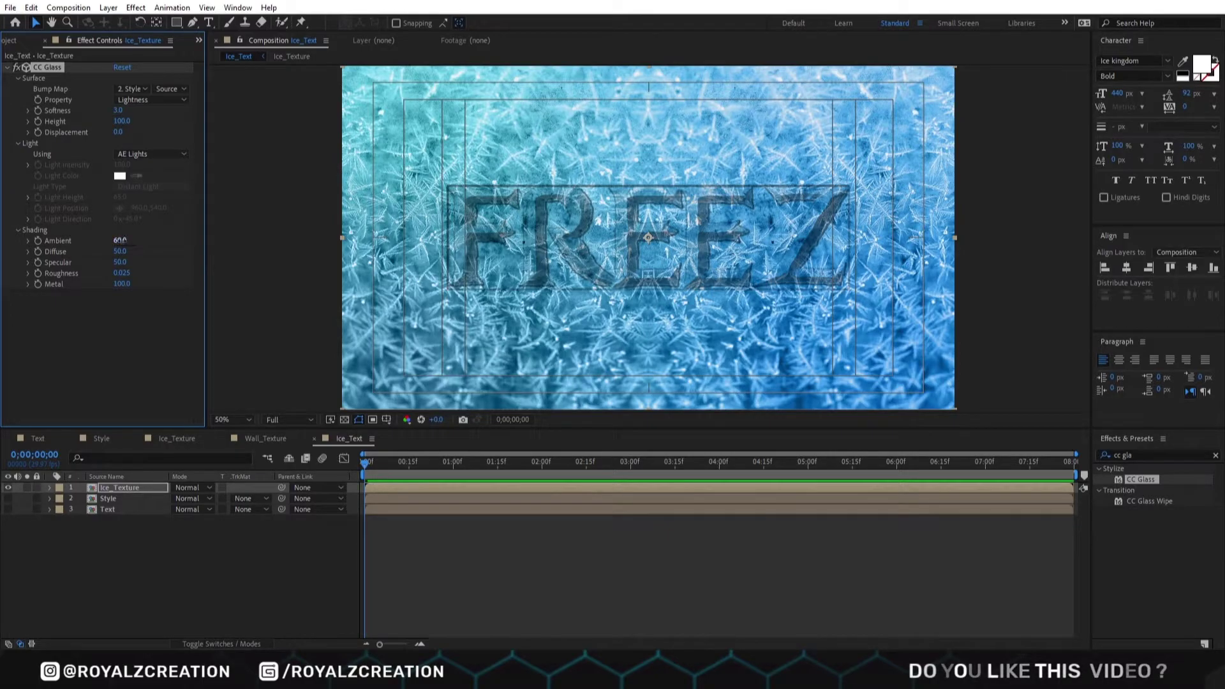
click(121, 252)
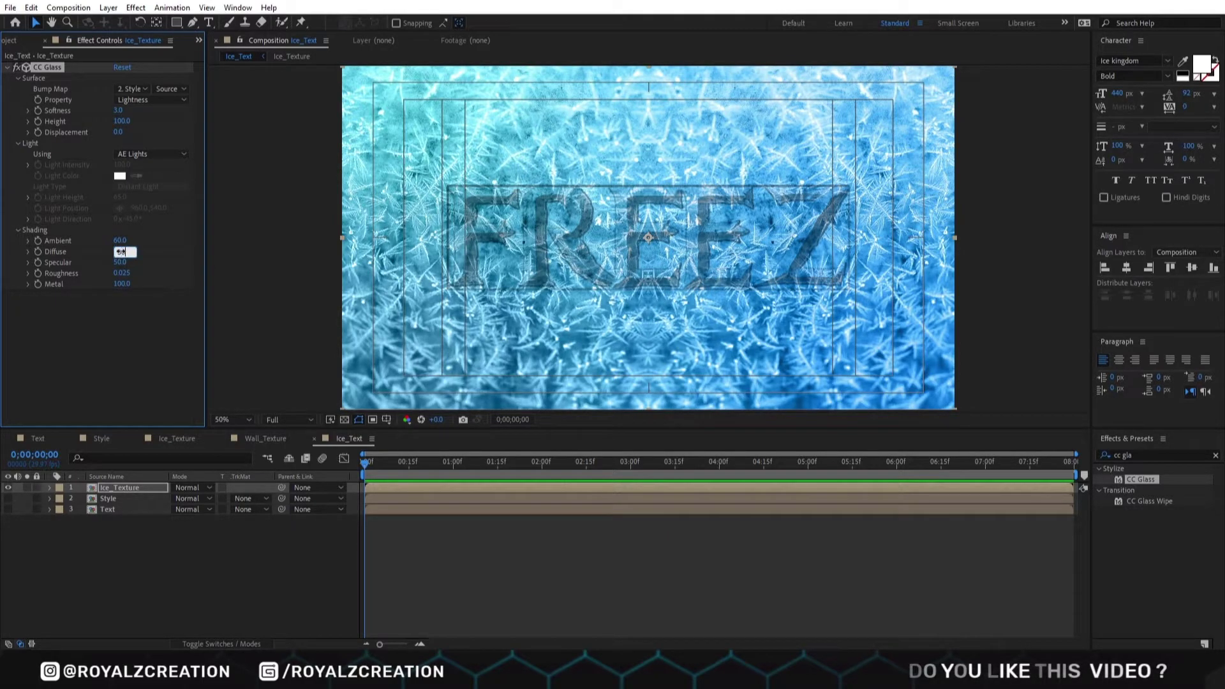
text(30)
key(Return)
Set the CC Glass shading's Specular to 100 and Roughness to 0.3
click(120, 262)
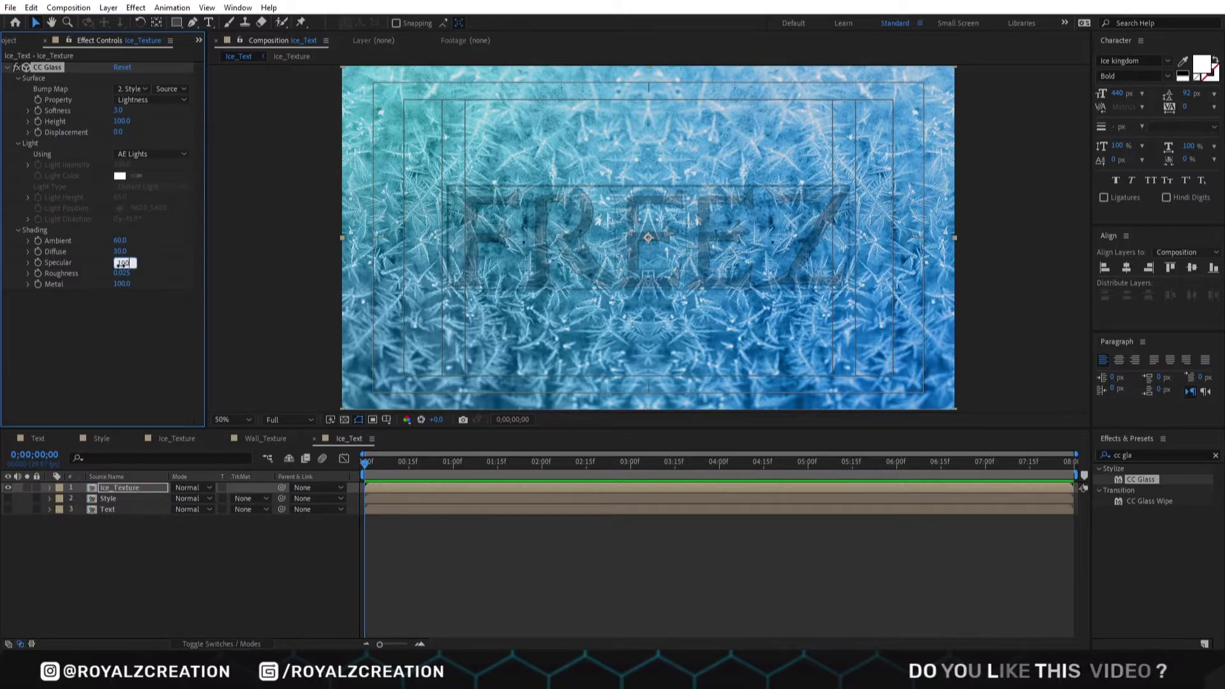
text(100)
key(Return)
click(128, 274)
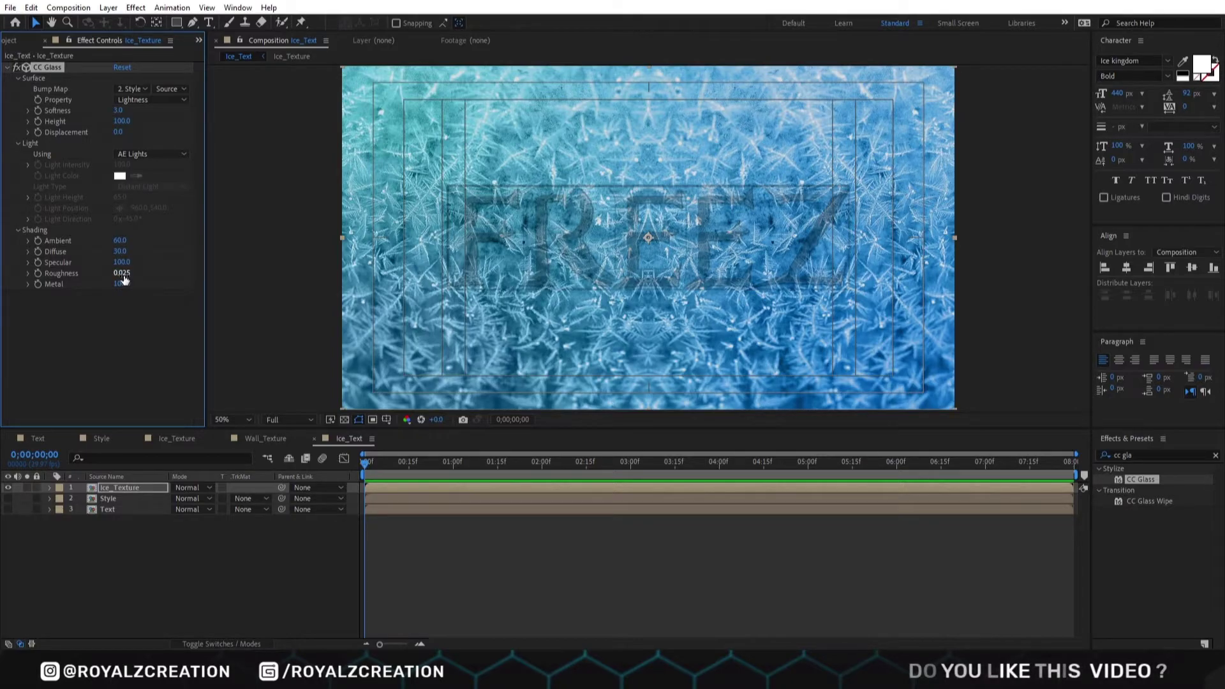
text(.3)
key(Return)
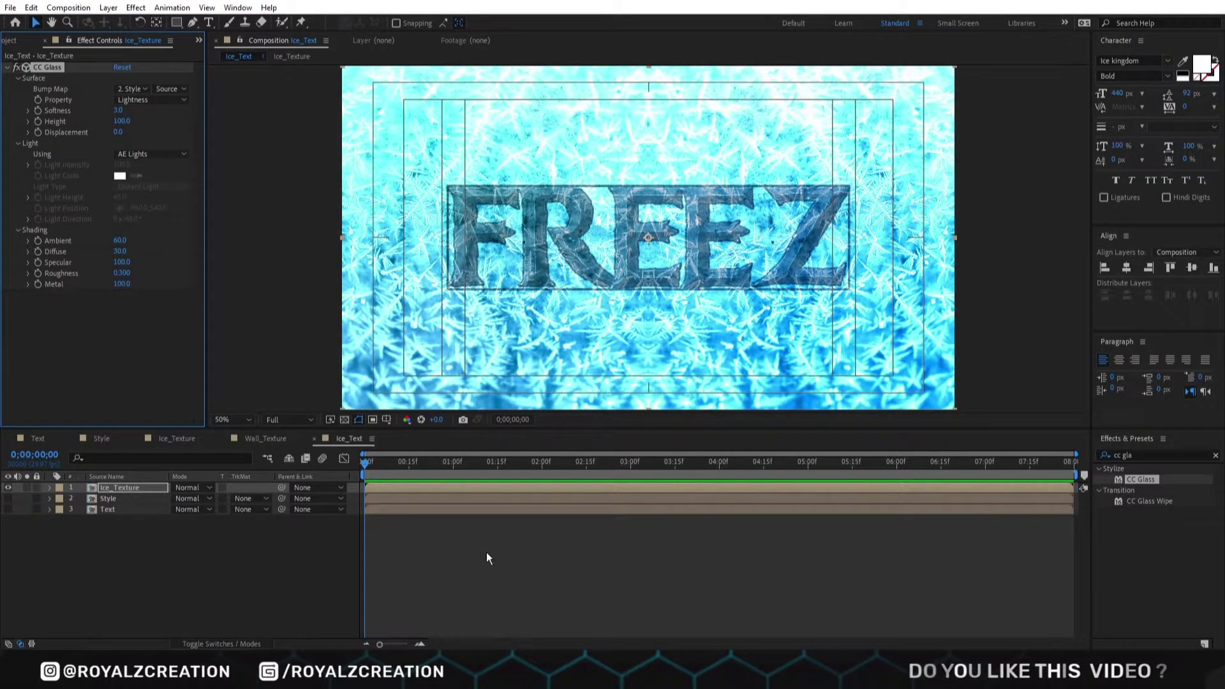
Apply Set Matte to the Ice_Texture layer and take the matte from the Text layer
click(1119, 454)
text(set ma)
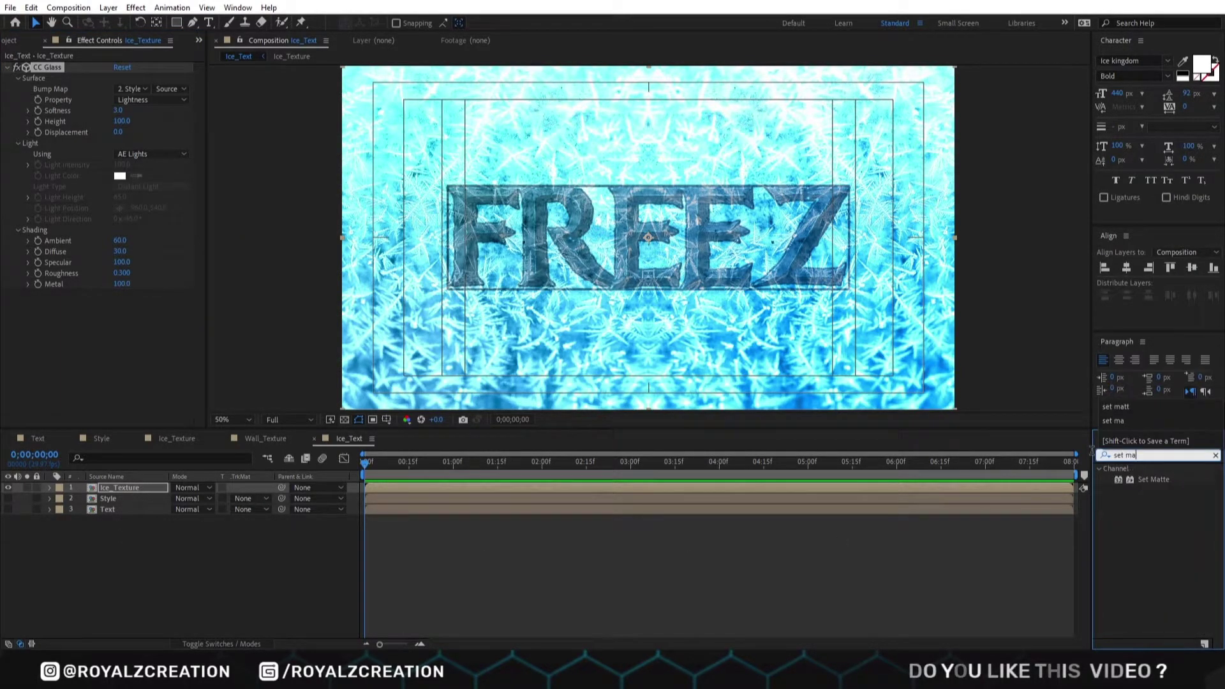
double_click(1148, 479)
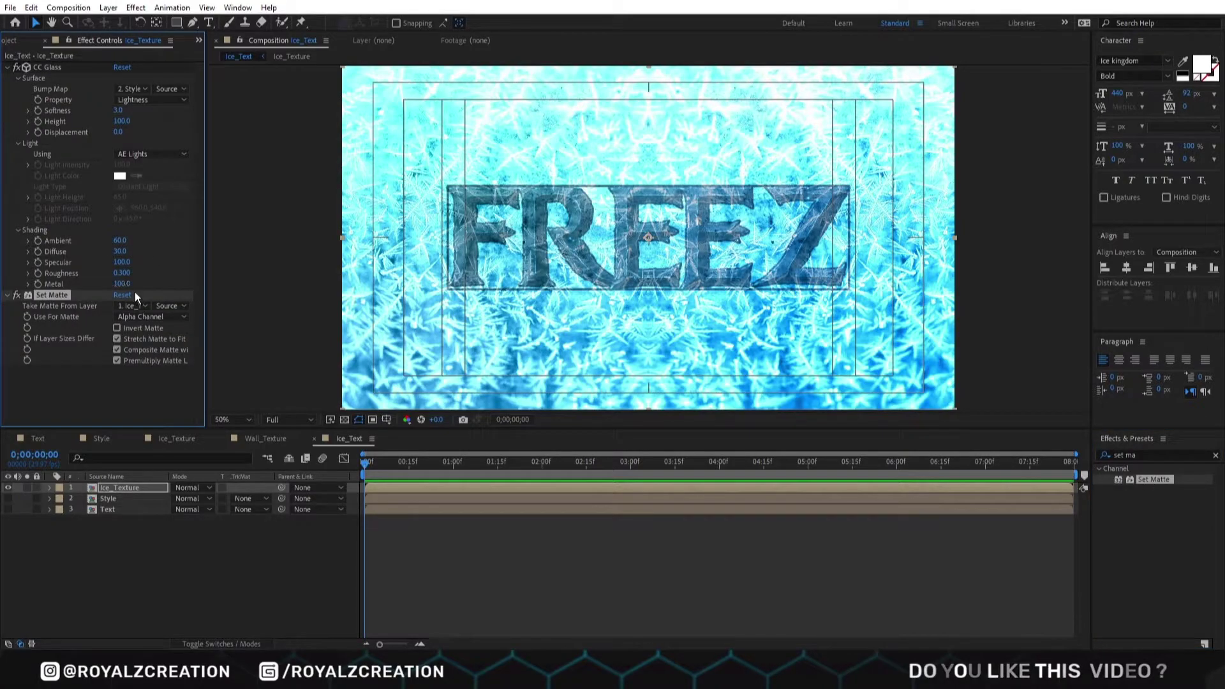
click(132, 305)
click(154, 366)
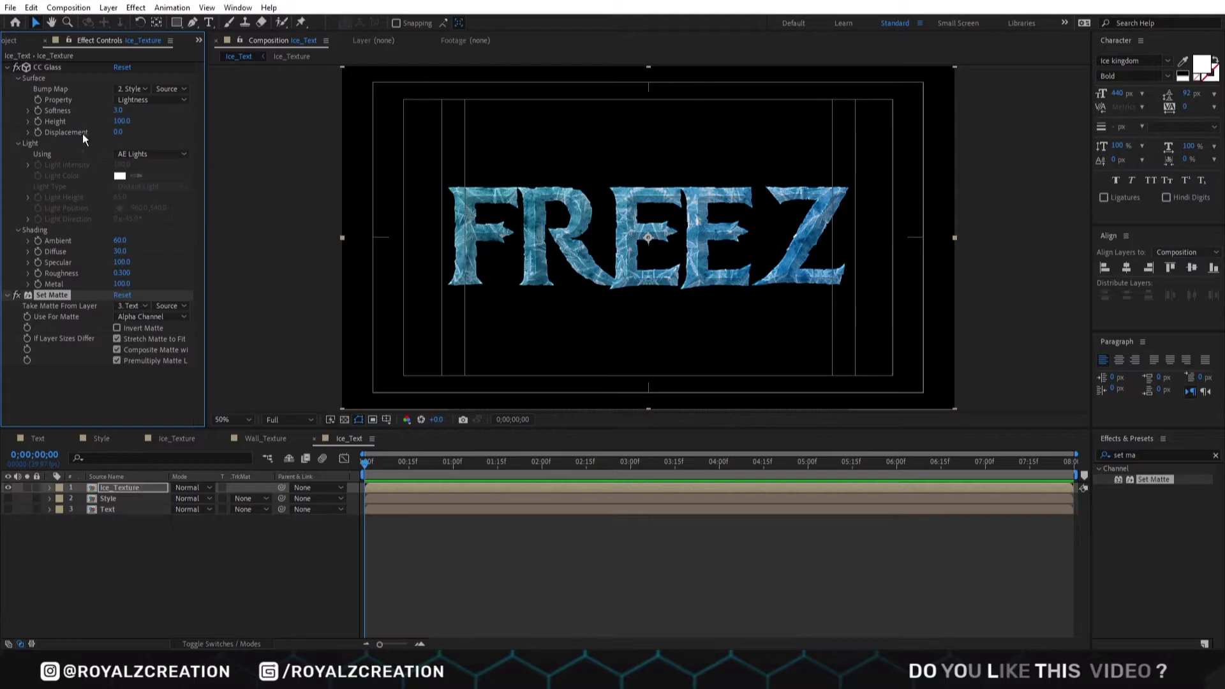
Create a new composition named Wall_Text with the HDTV 1080 29.97 preset and an eight-second duration
click(10, 42)
key(Up)
click(40, 422)
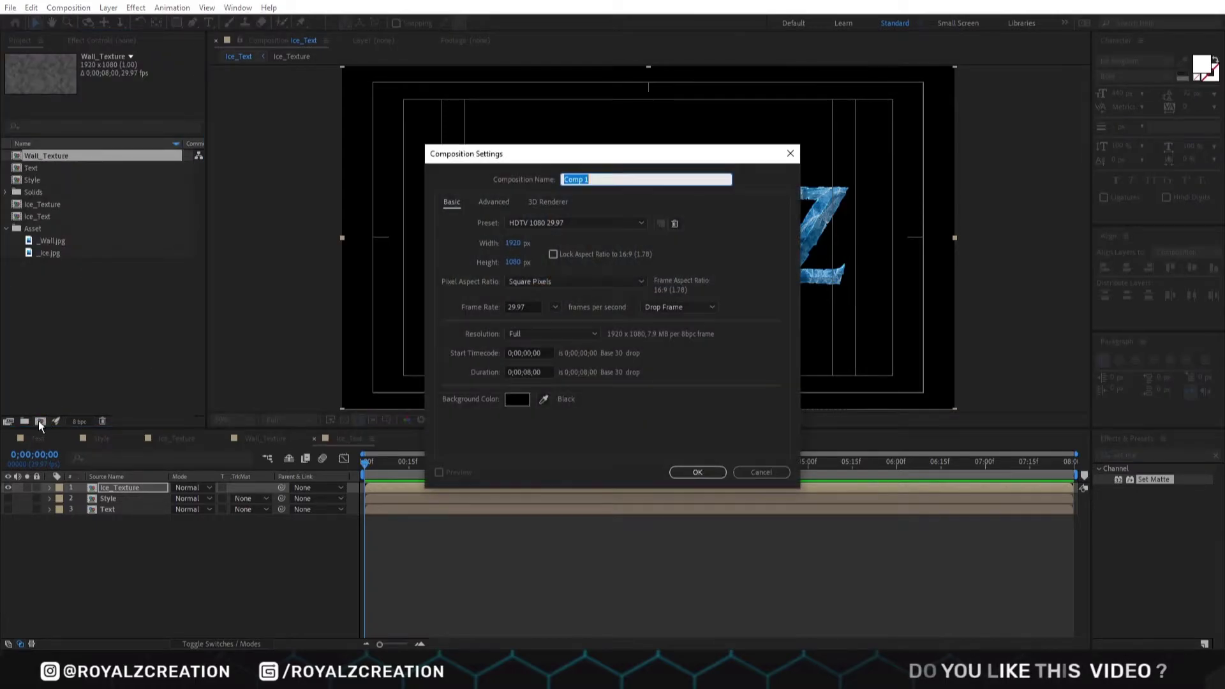
text(W)
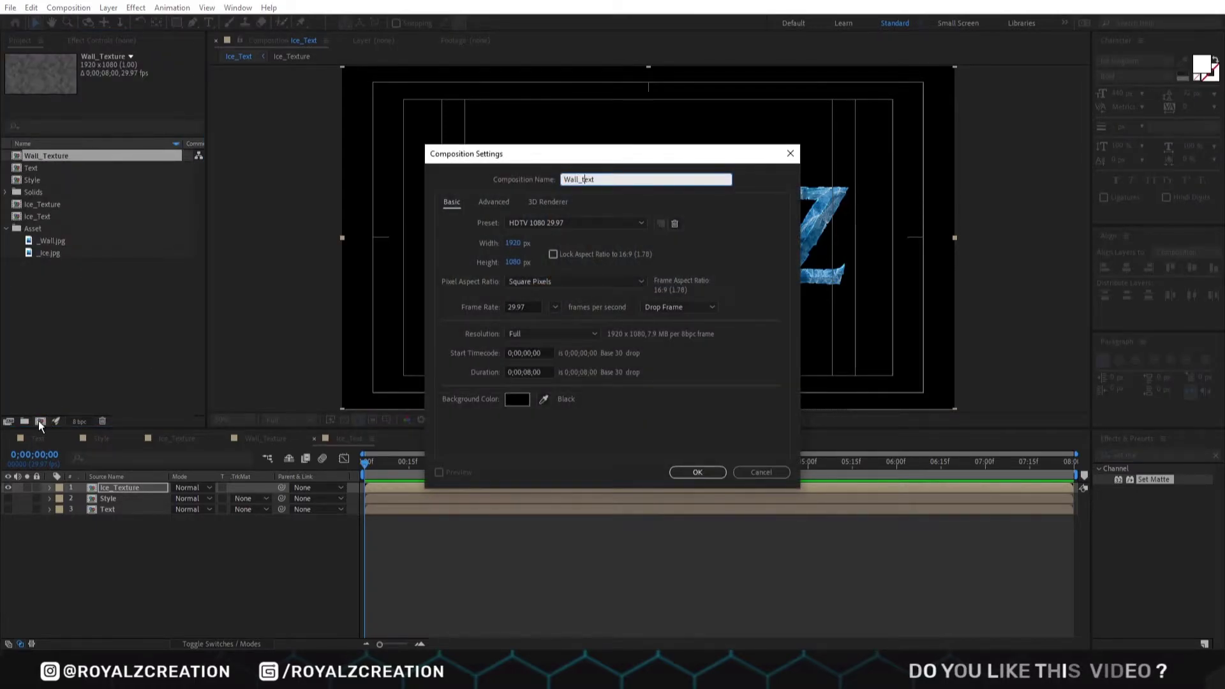
text(all_Text)
key(Return)
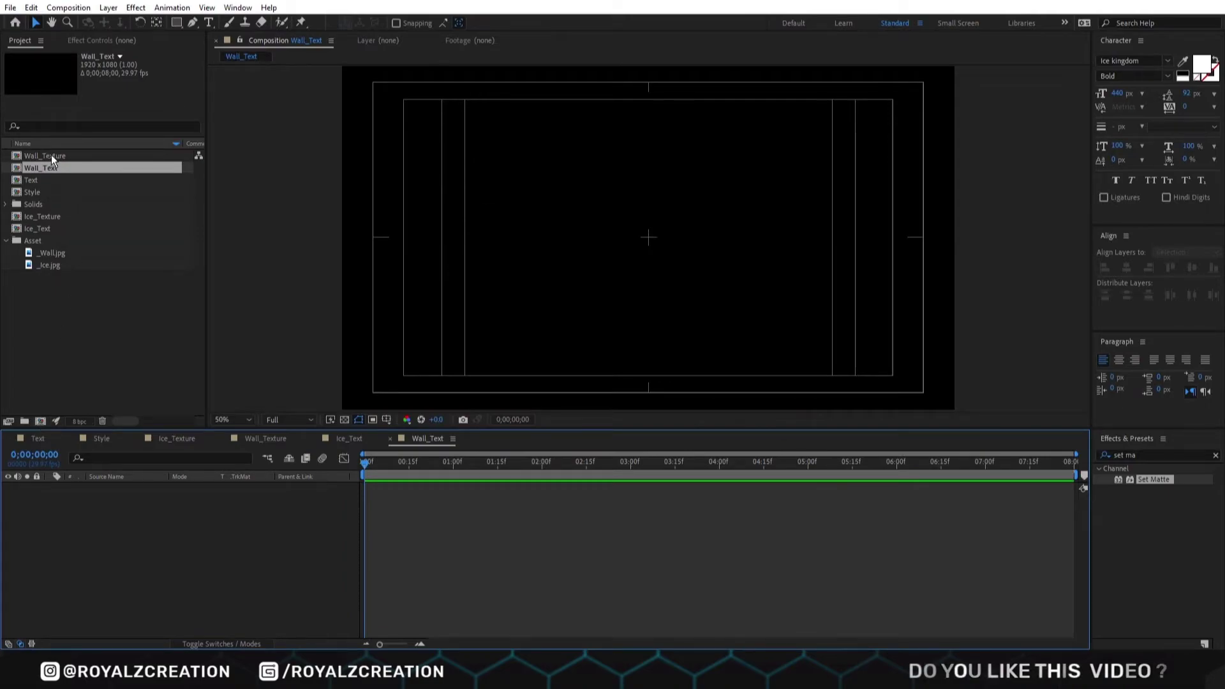
Add Wall_Texture, Style and Text to Wall_Text in that order from the top, and hide the Style and Text layers
drag(51, 154, 132, 511)
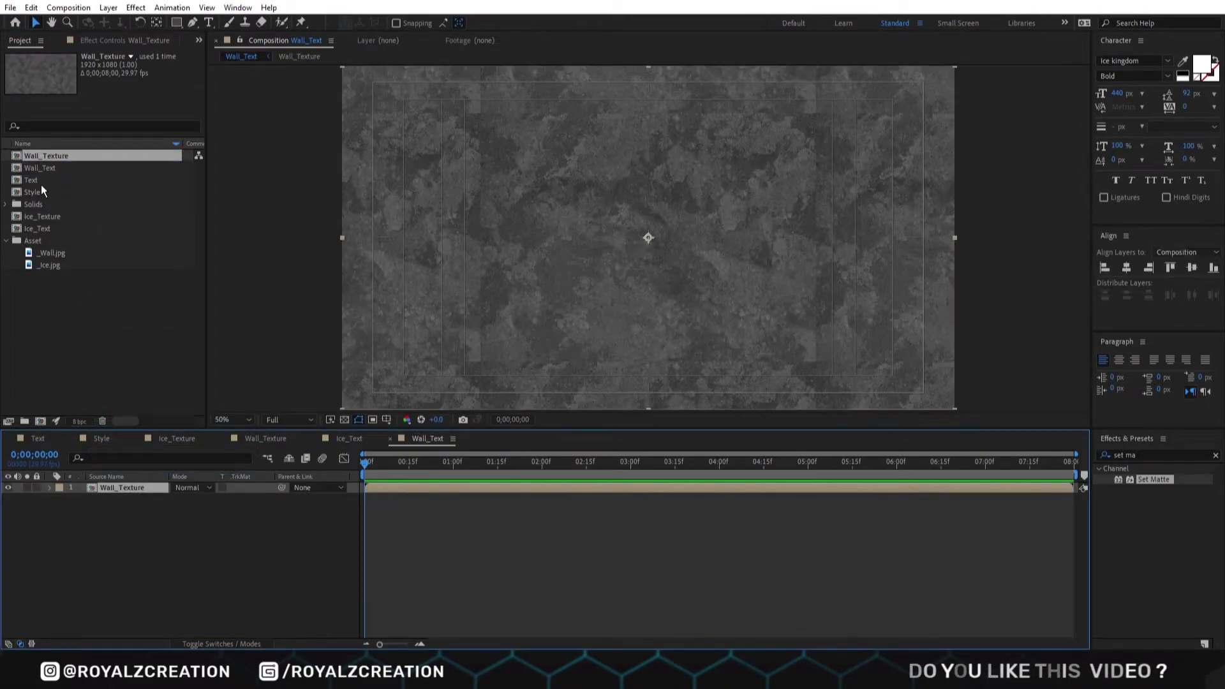
drag(41, 190, 143, 501)
drag(44, 178, 145, 572)
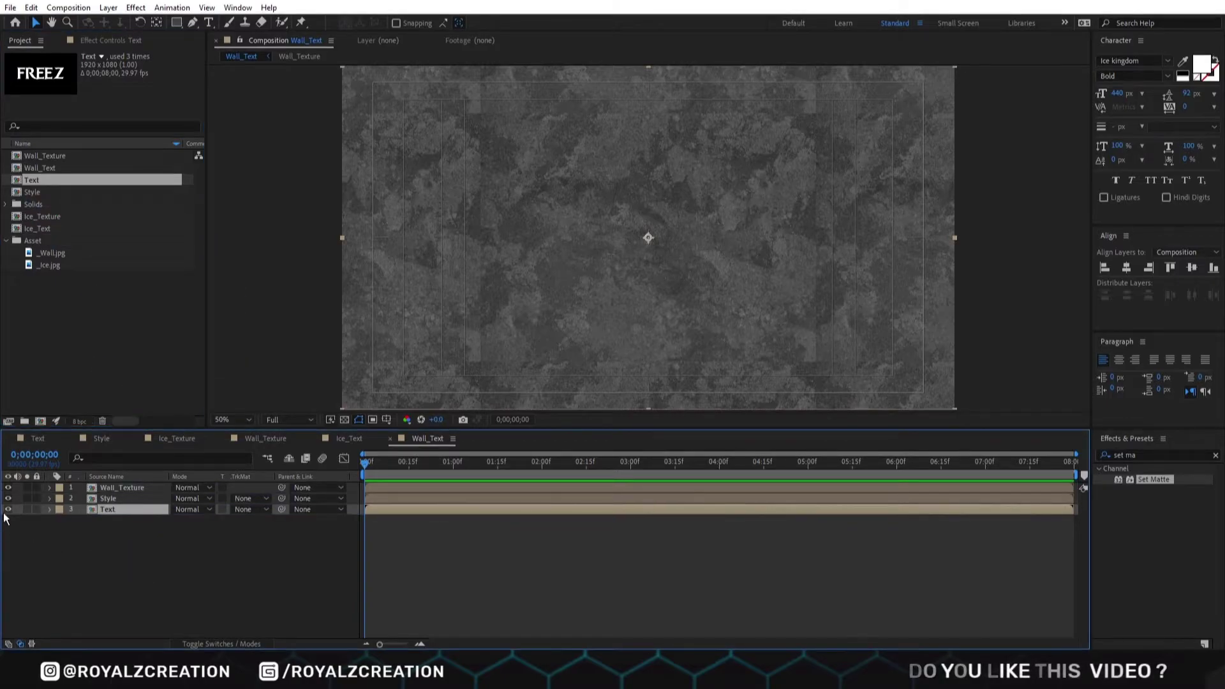
drag(8, 509, 8, 498)
Apply CC Glass to the Wall_Texture layer and use the Style layer as its bump map
click(125, 488)
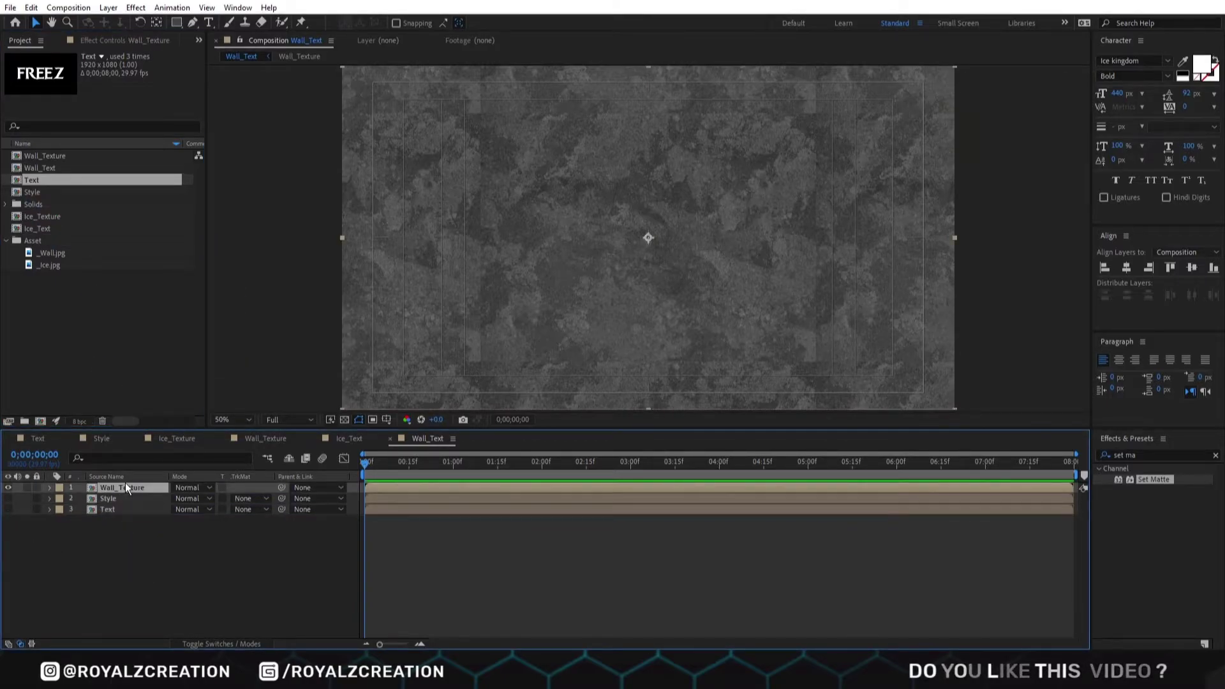
click(1158, 454)
text(cc g)
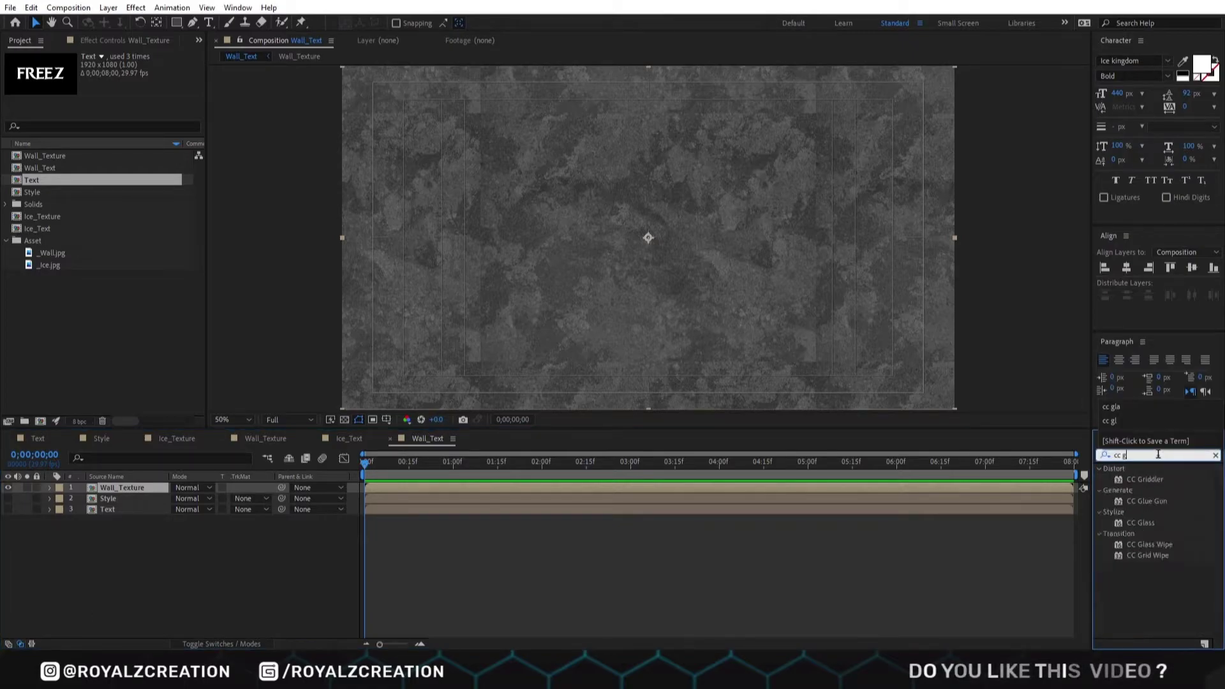
double_click(1142, 523)
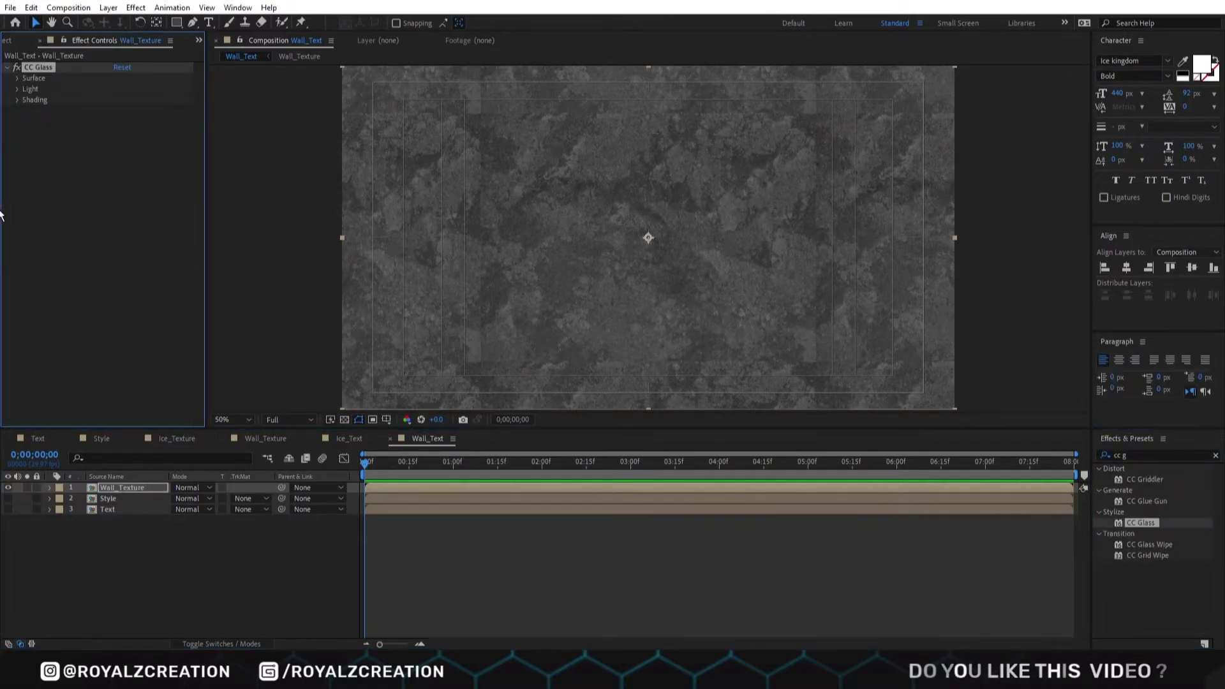
click(14, 78)
click(127, 89)
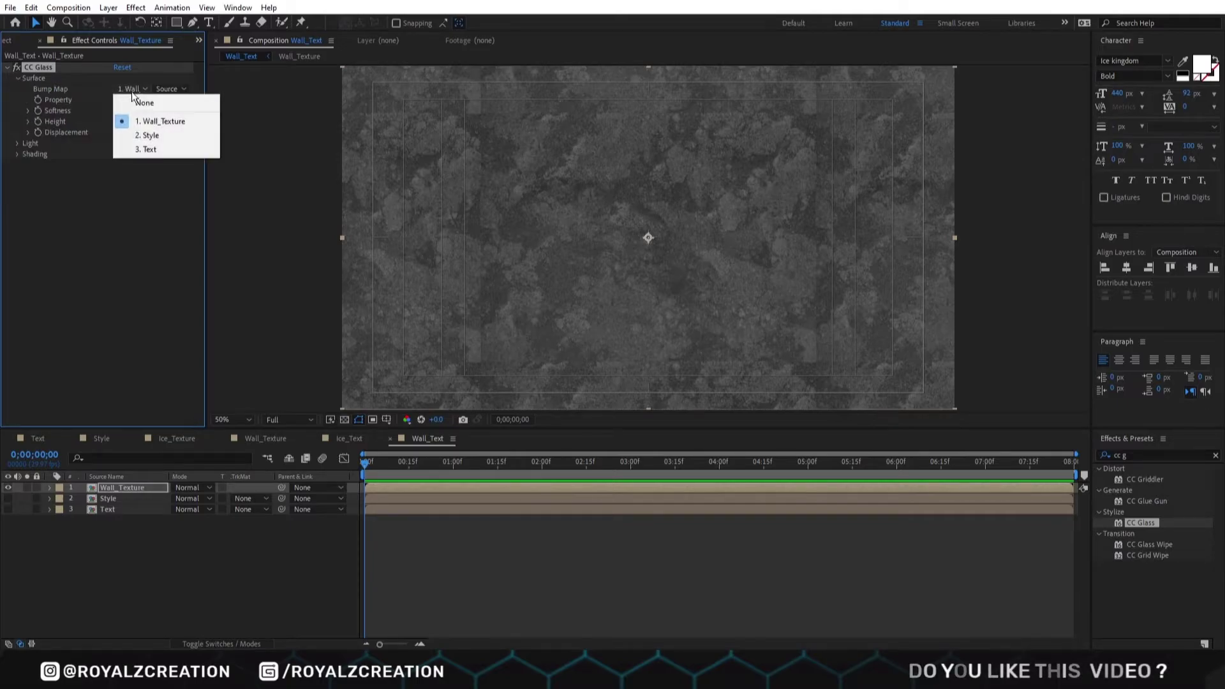
click(155, 135)
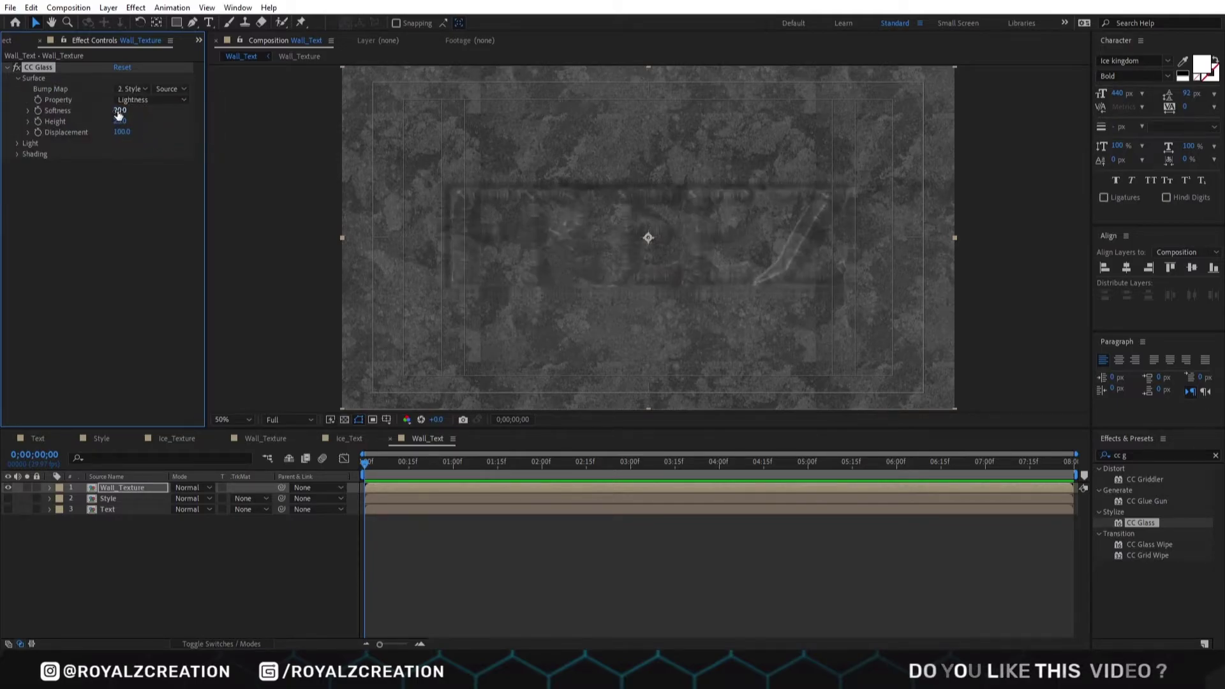
Set the CC Glass Softness to 1, Height to 80 and Displacement to 0, and expand its light and shading settings
click(120, 110)
text(1)
key(Return)
click(120, 121)
text(80)
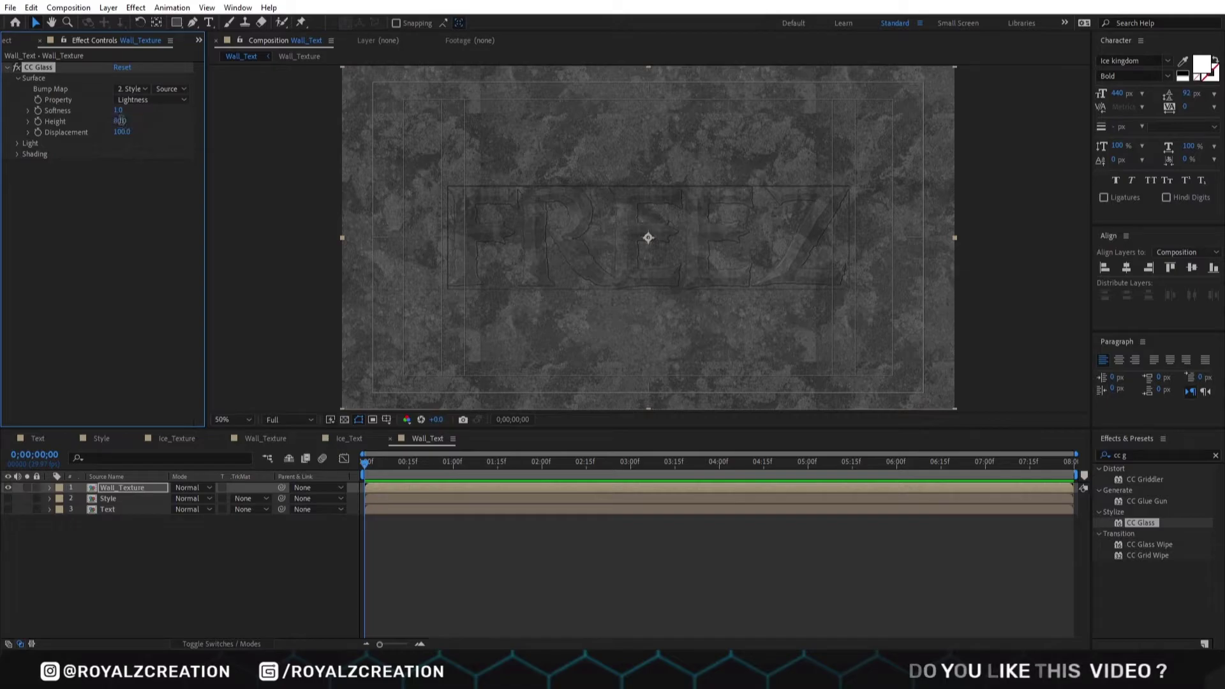
key(Return)
click(121, 132)
text(0)
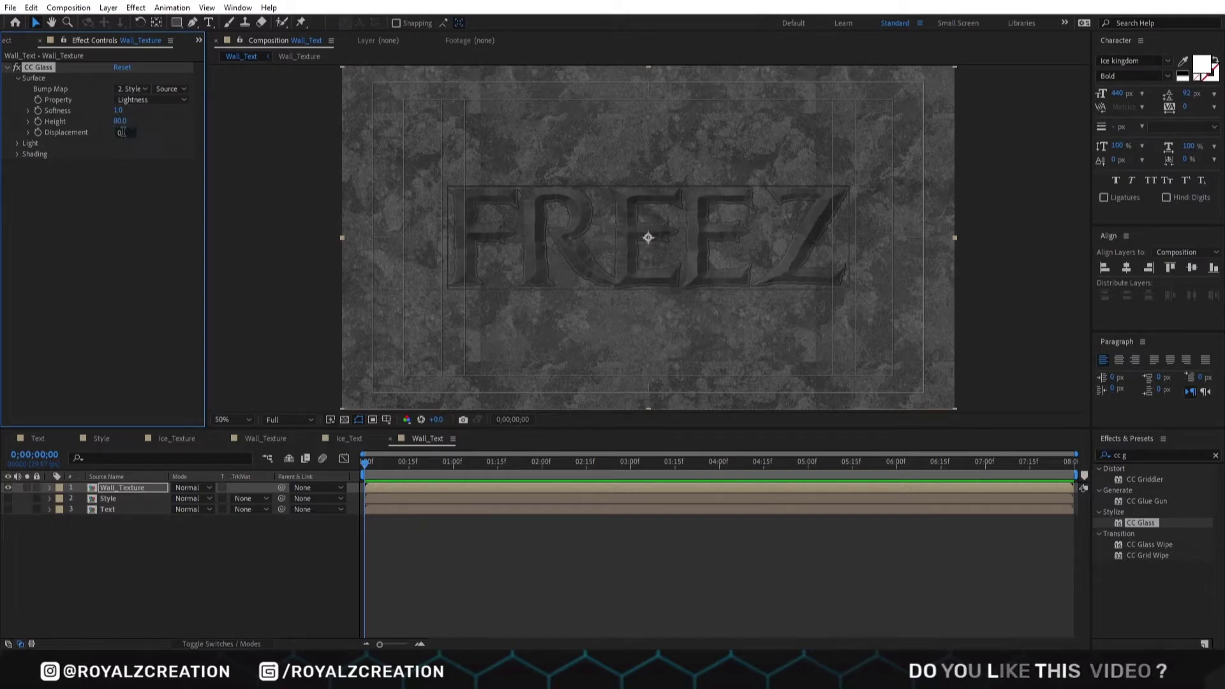
key(Return)
click(17, 144)
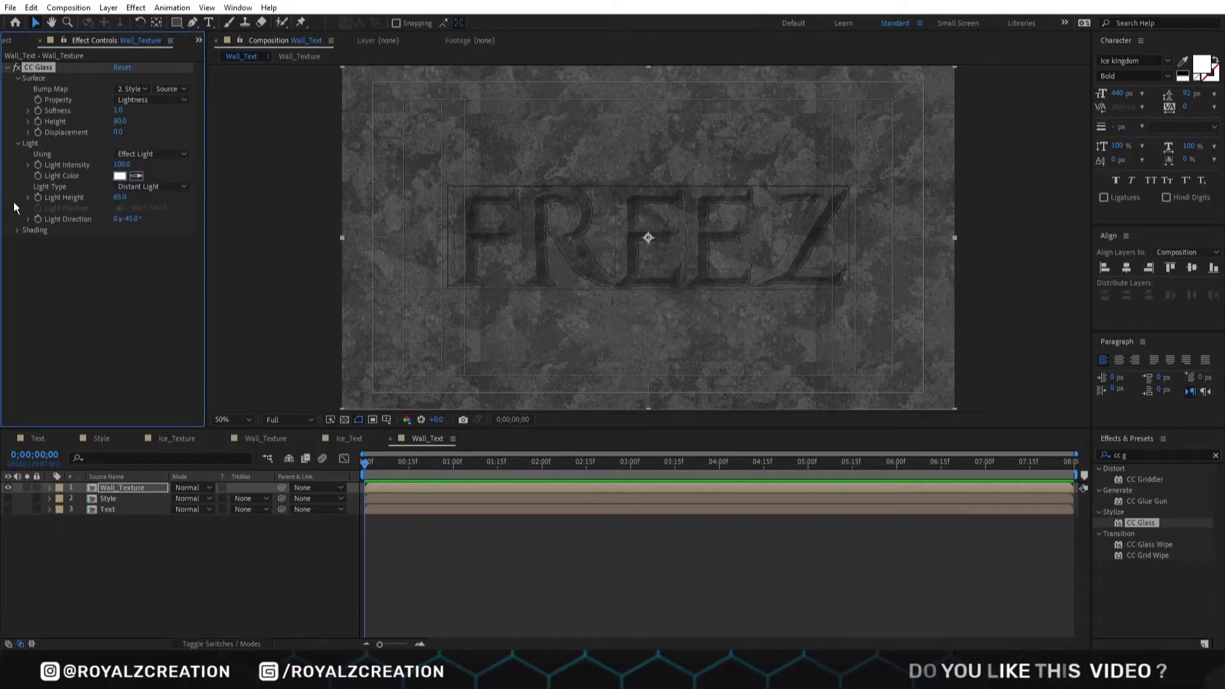
click(18, 230)
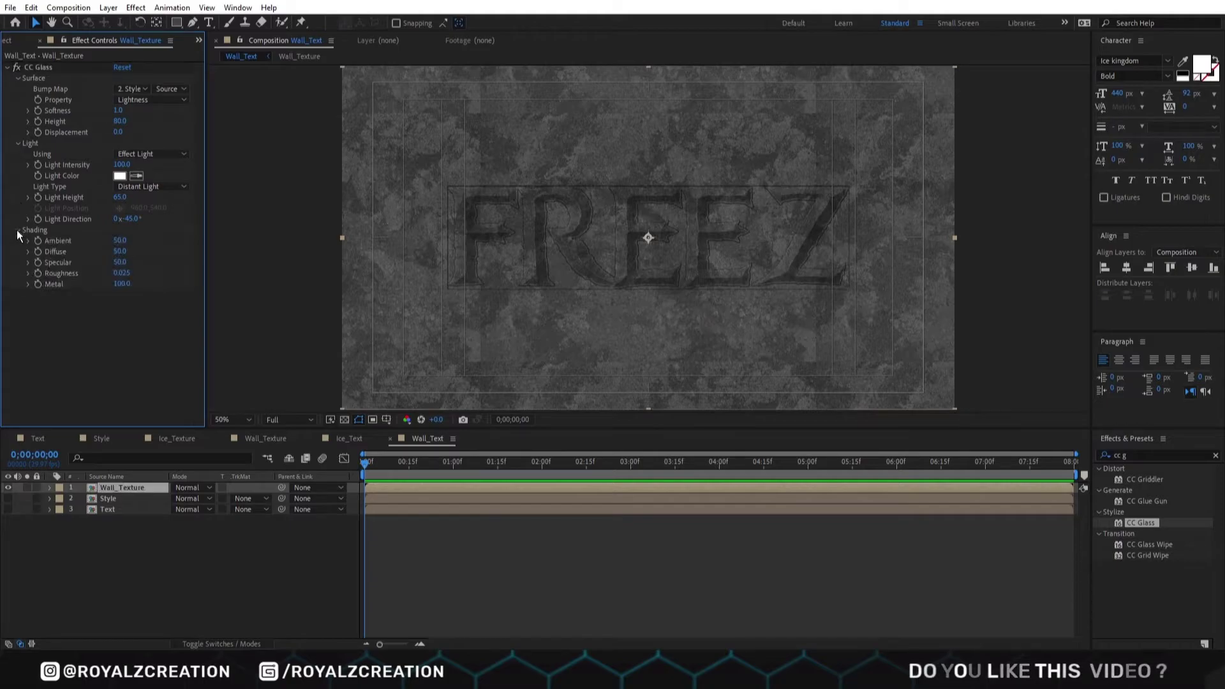
Apply Set Matte to the Wall_Texture layer and take the matte from the Text layer
click(1131, 455)
text(set matt)
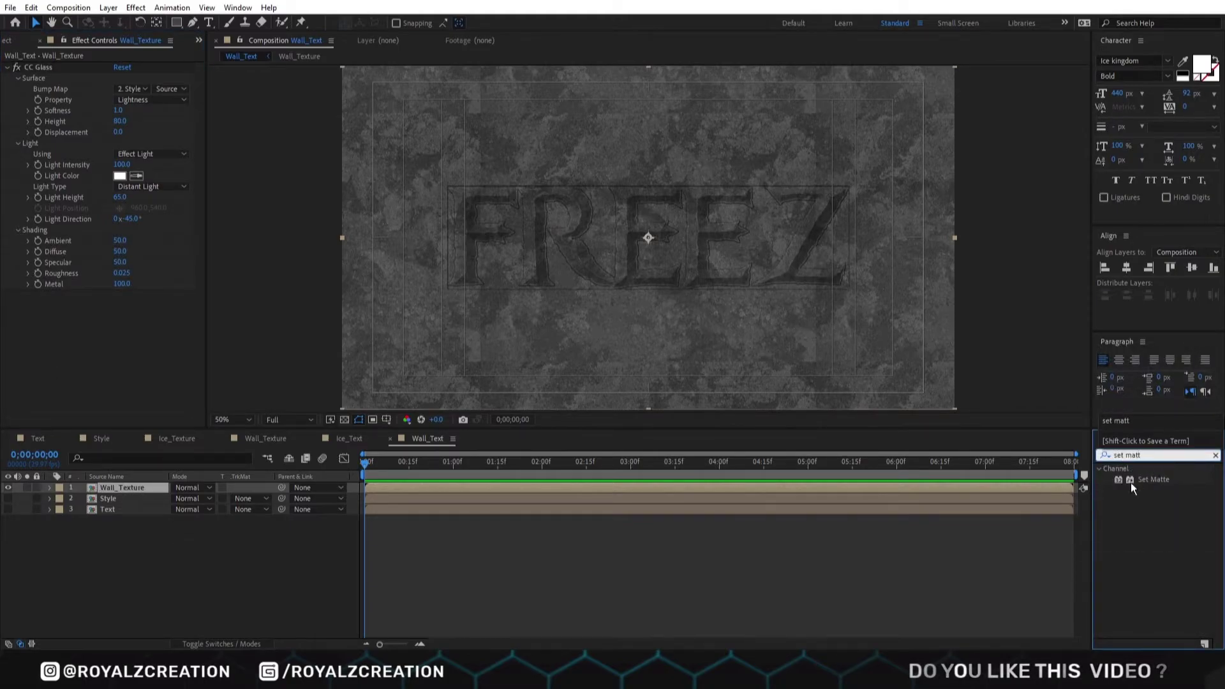
double_click(1134, 483)
click(136, 305)
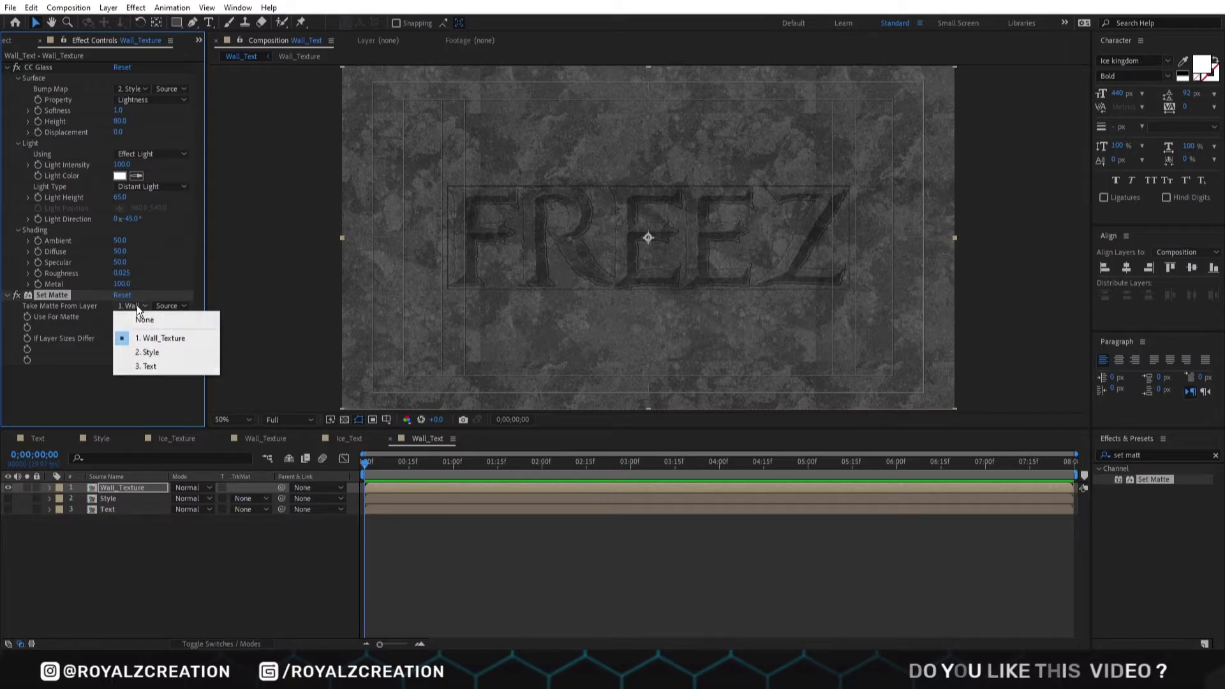
click(148, 363)
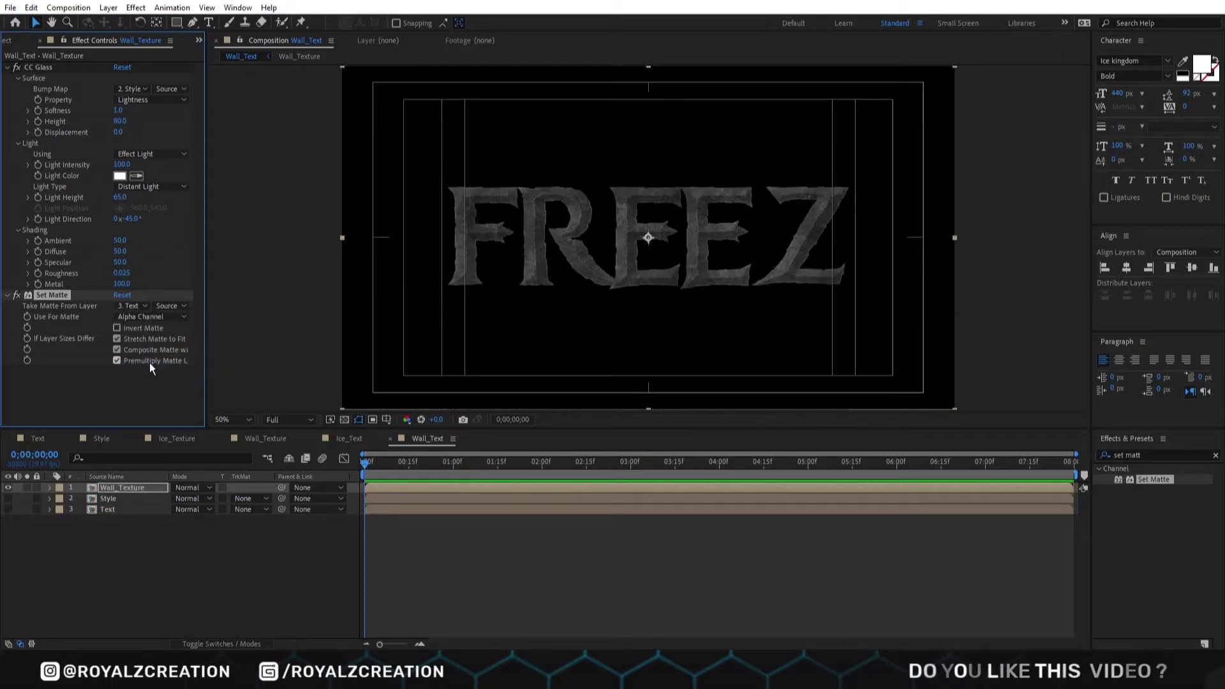
Apply Curves to the Wall_Texture layer and darken it by pulling the middle of the RGB curve down
click(1133, 455)
text(c)
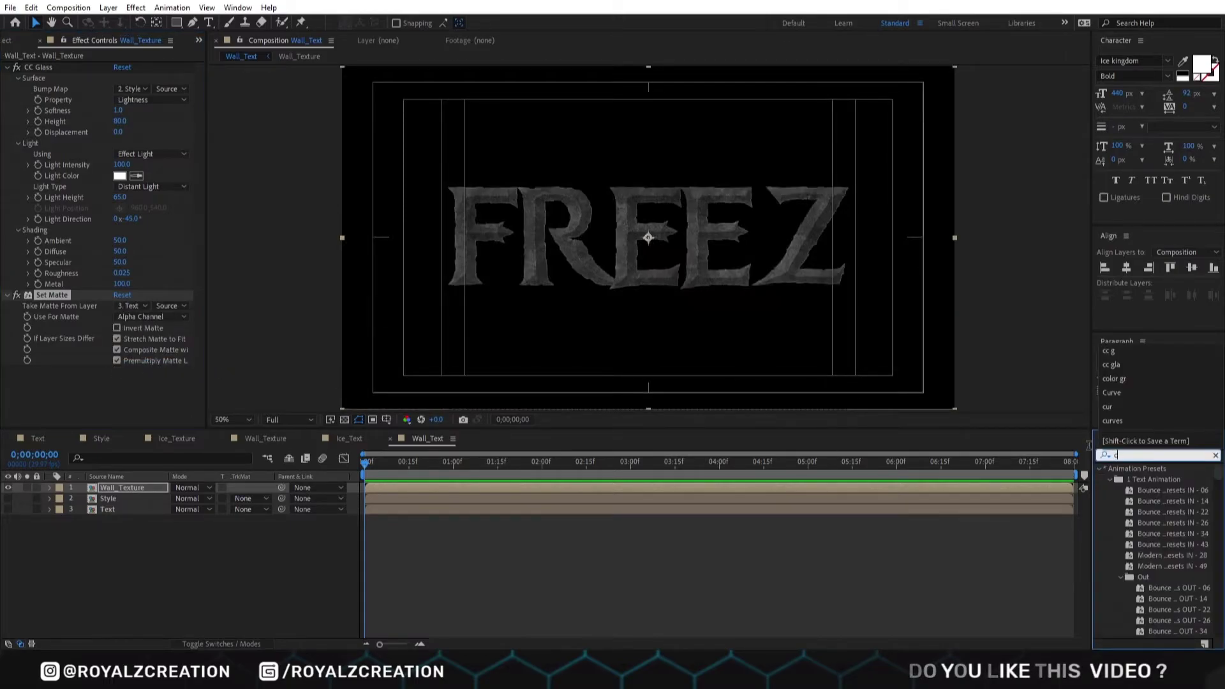
text(urve)
double_click(1148, 513)
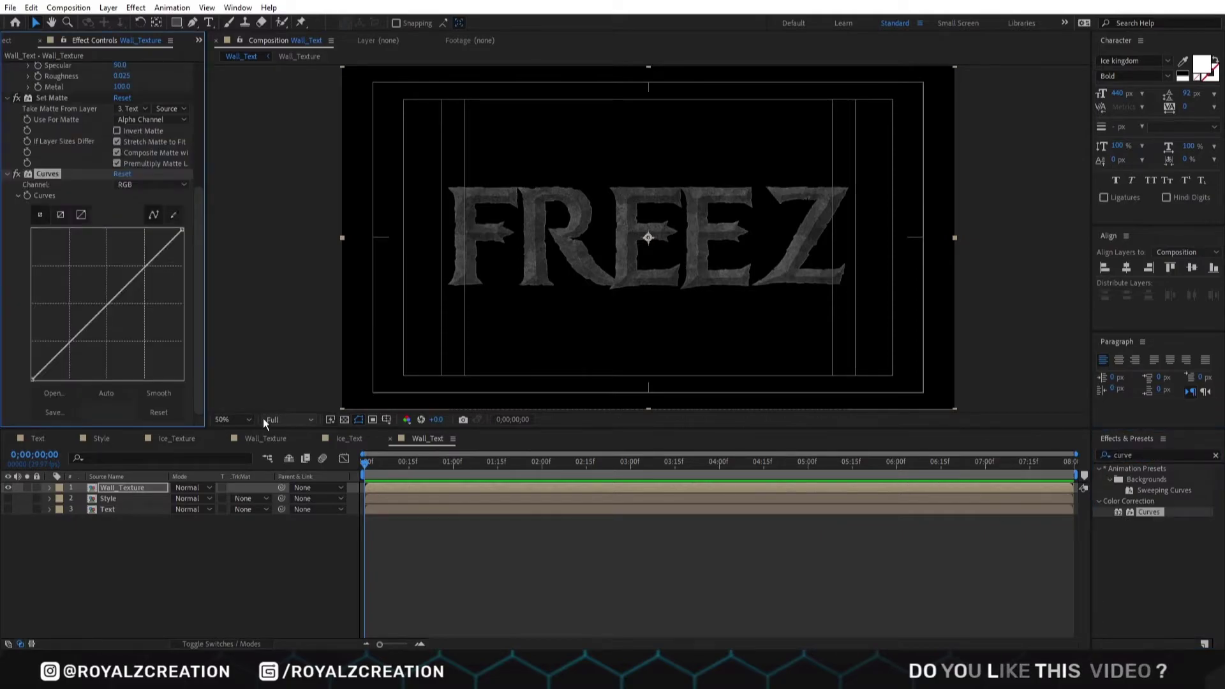
drag(96, 314, 128, 313)
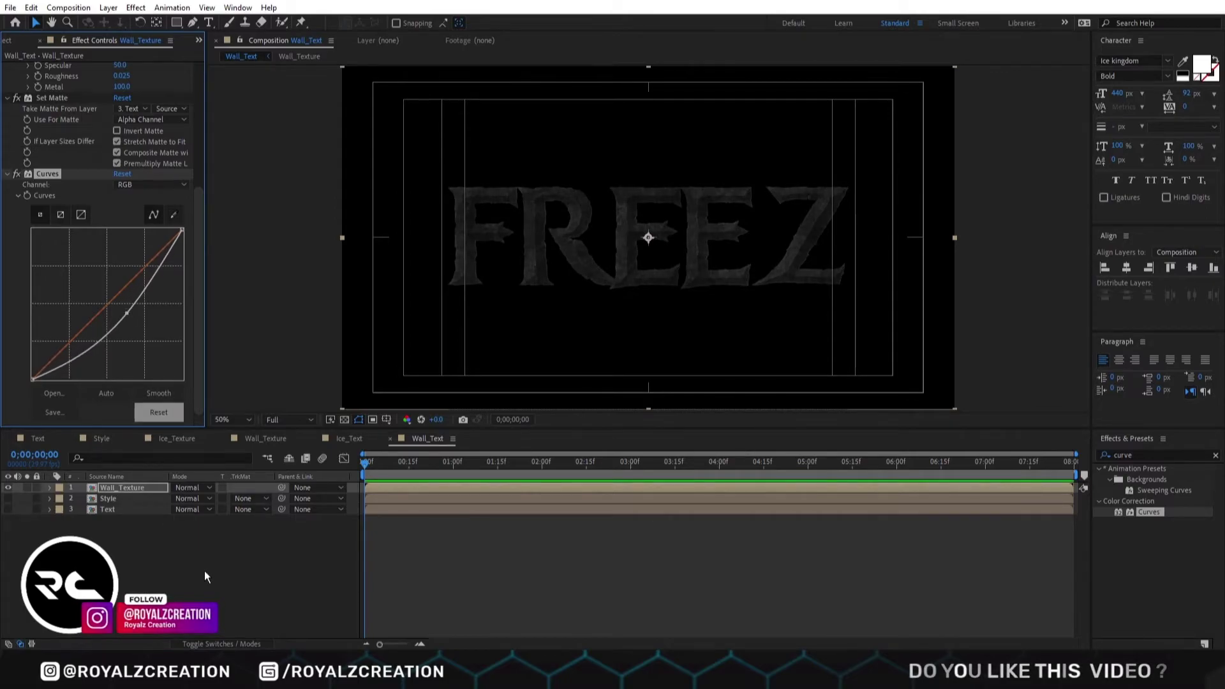
scroll(144, 355, up, 5)
Rename the Wall_Text composition as Rock_Text
click(181, 540)
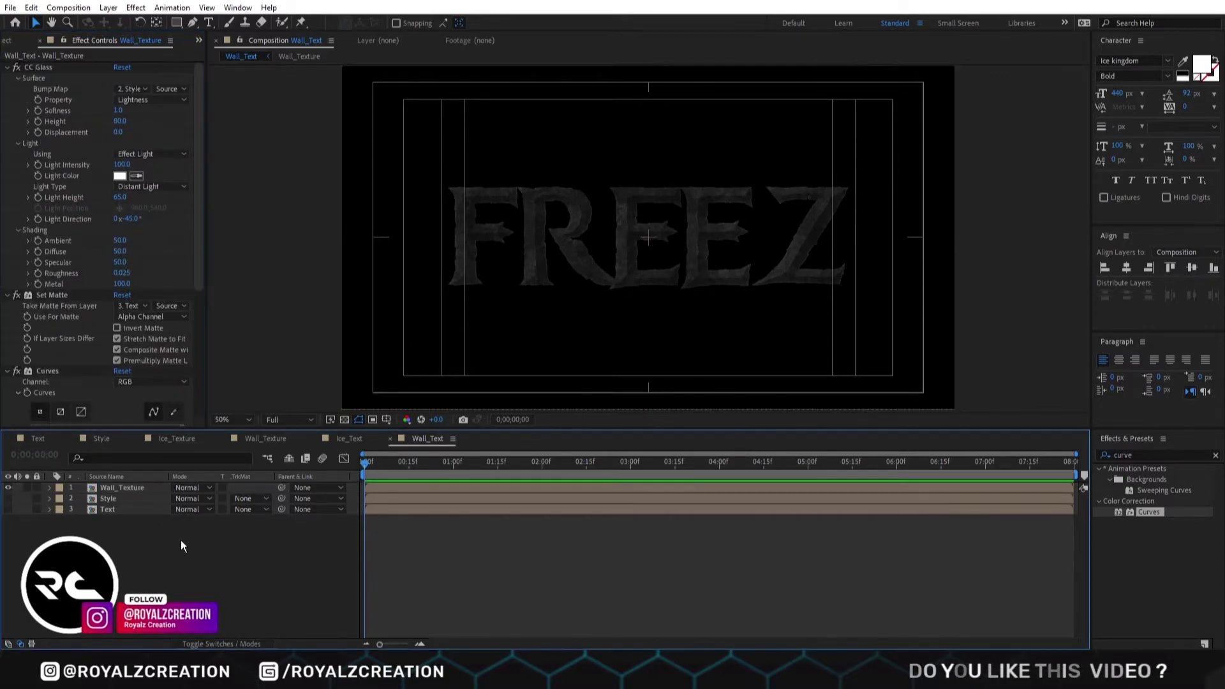
key(ctrl+k)
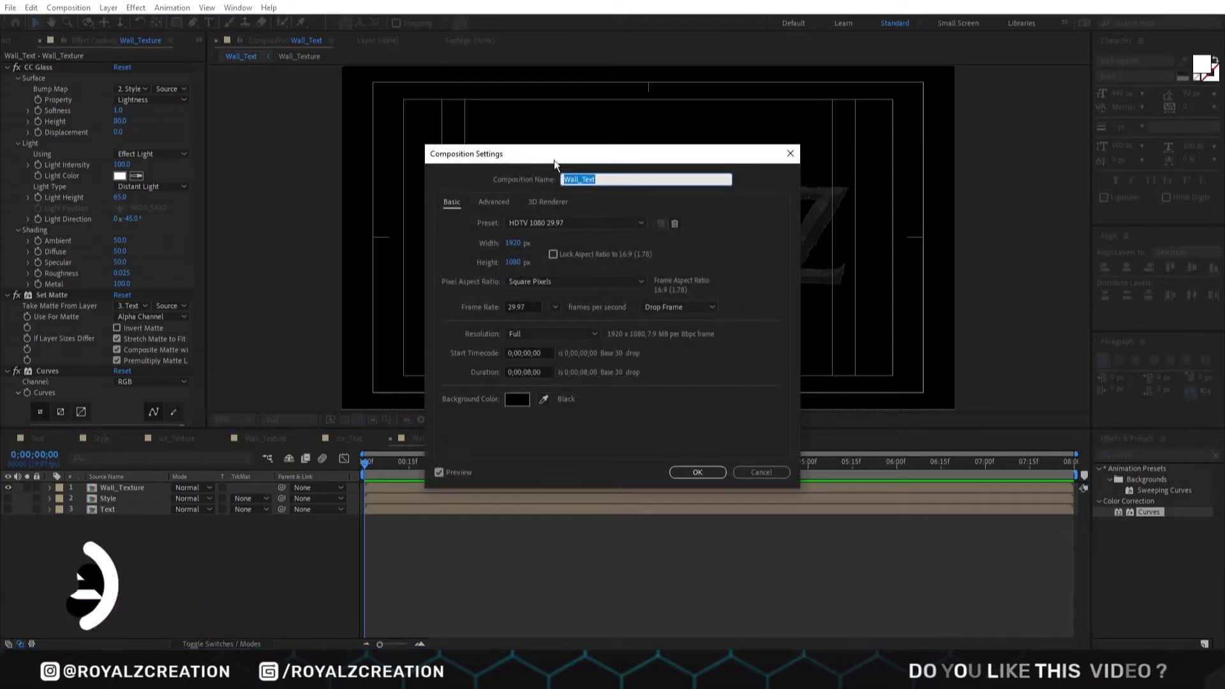
click(578, 180)
drag(578, 181, 562, 183)
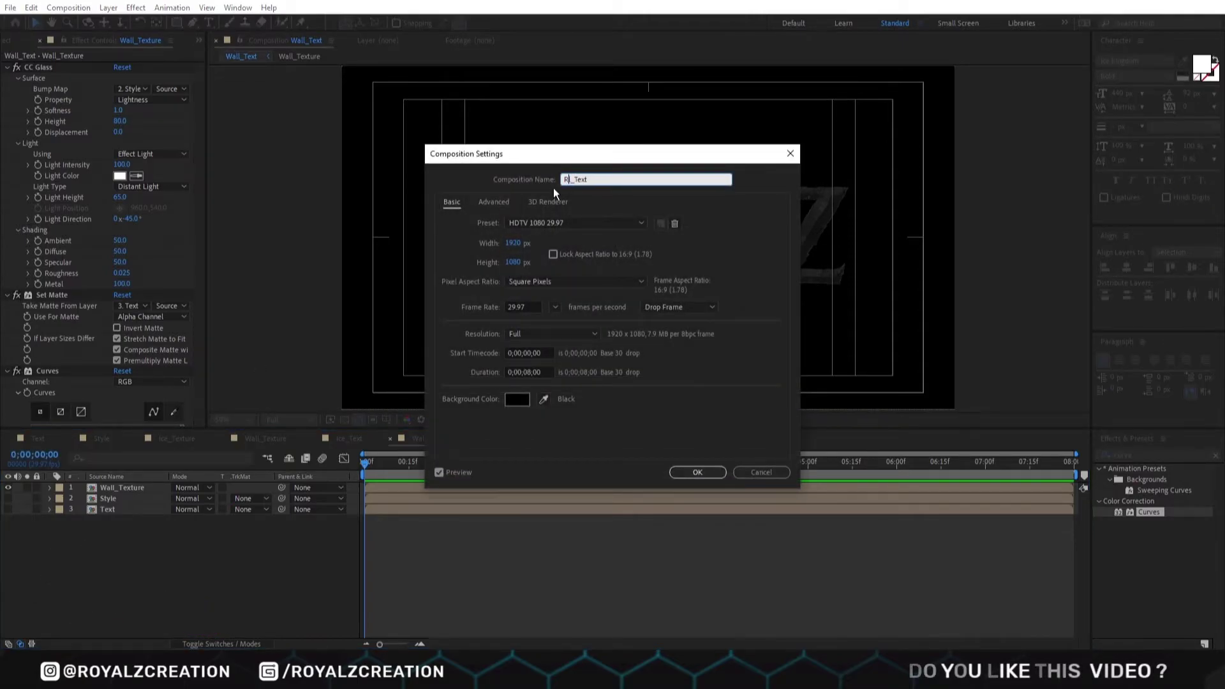
key(Return)
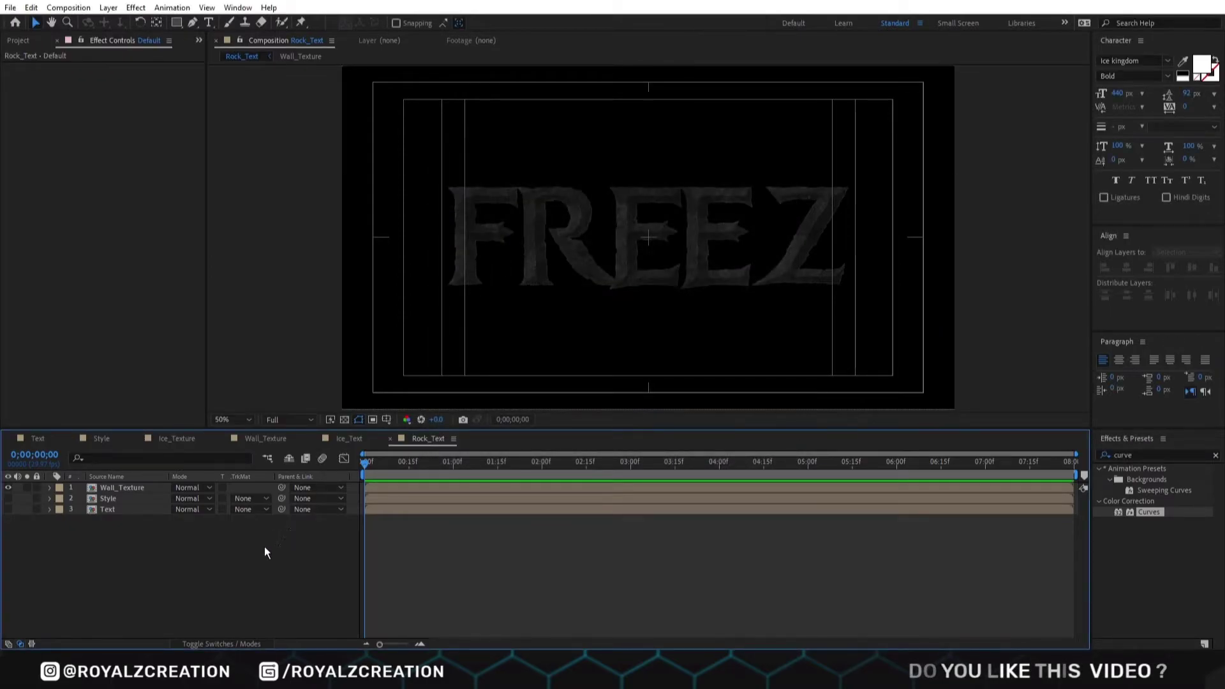
Create a new eight-second composition named Main with the HDTV 1080 29.97 preset
click(19, 39)
click(34, 403)
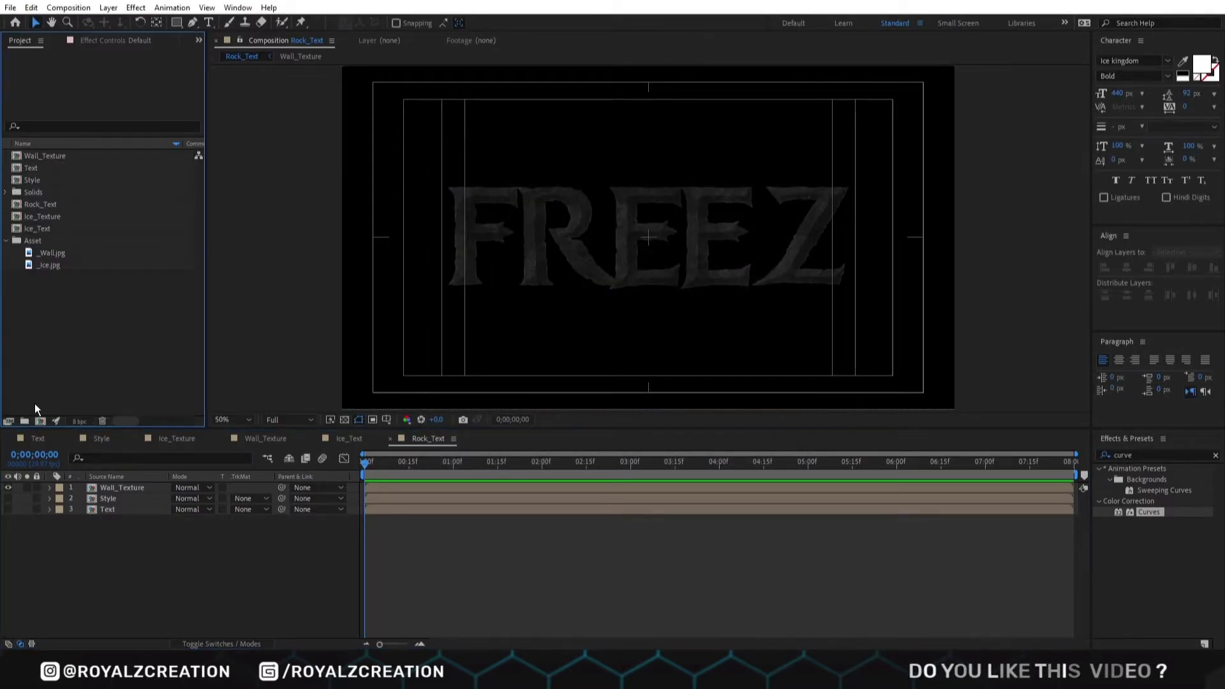
click(40, 421)
text(Ma)
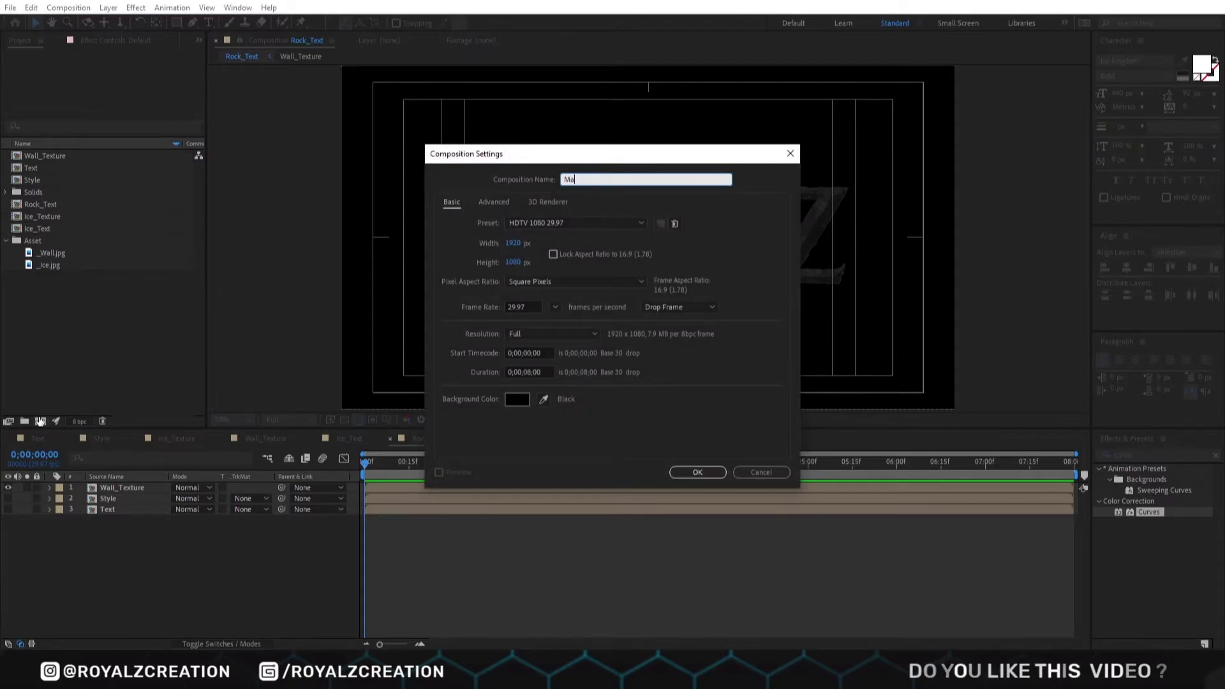
text(in)
key(Return)
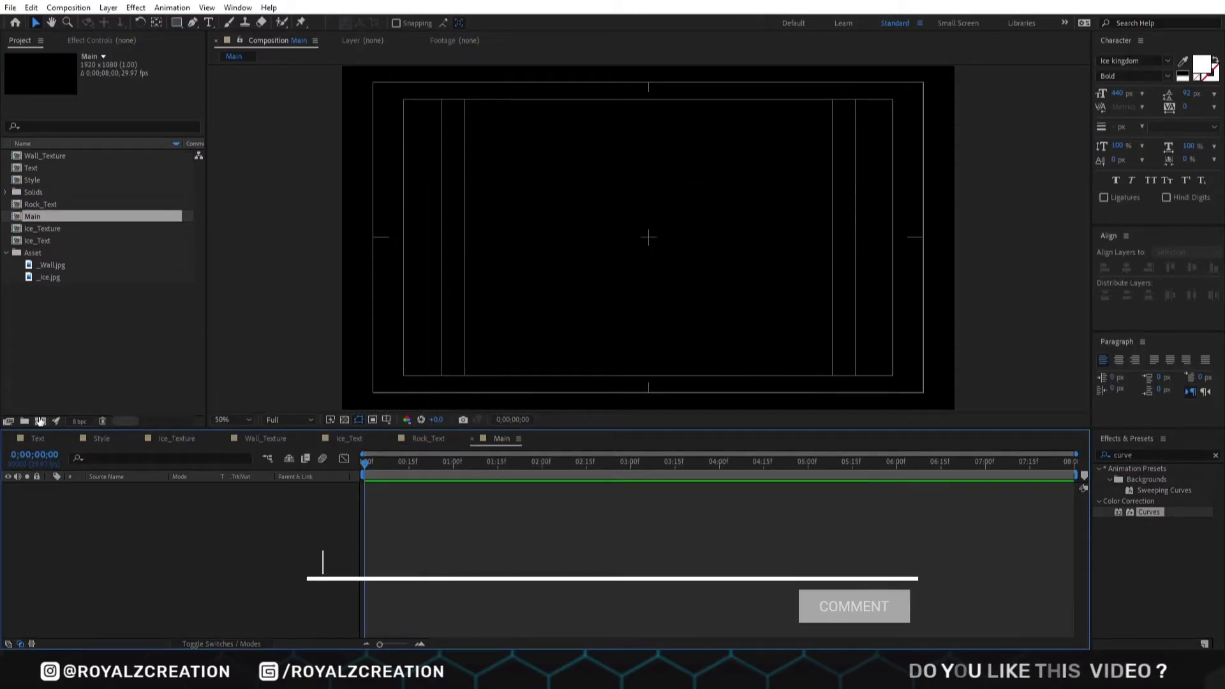
Add Ice_Text to the Main composition and place Rock_Text beneath it
click(65, 227)
drag(41, 240, 102, 491)
click(46, 203)
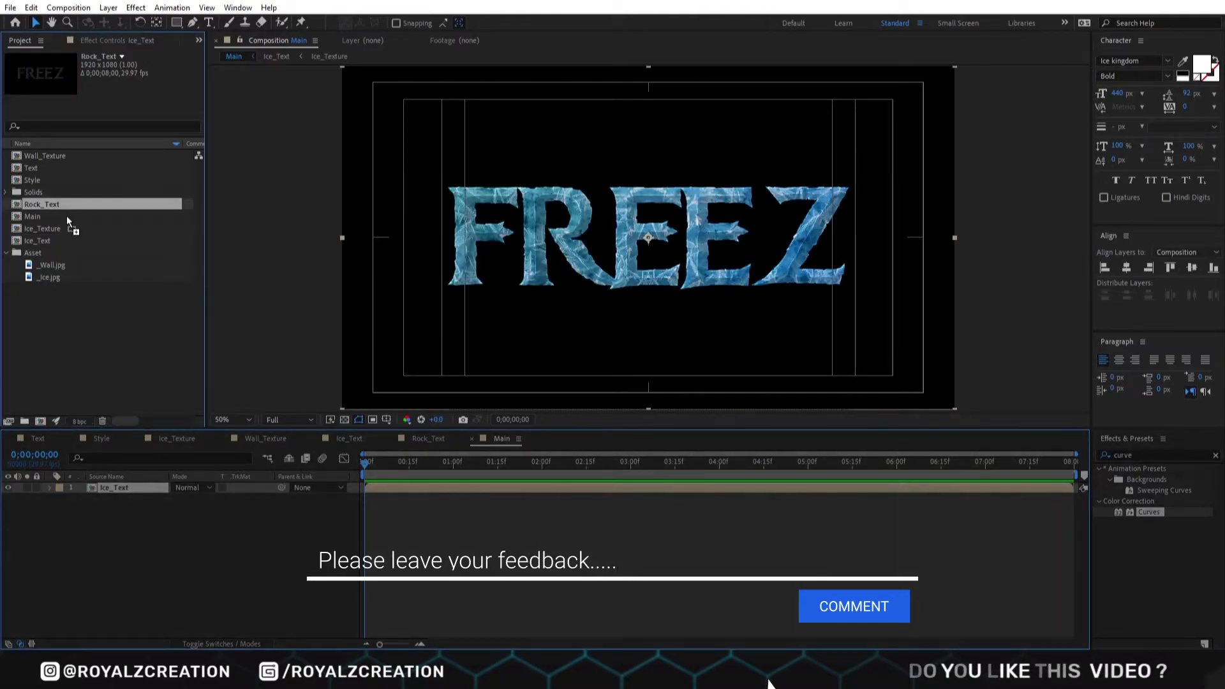
drag(136, 554, 119, 543)
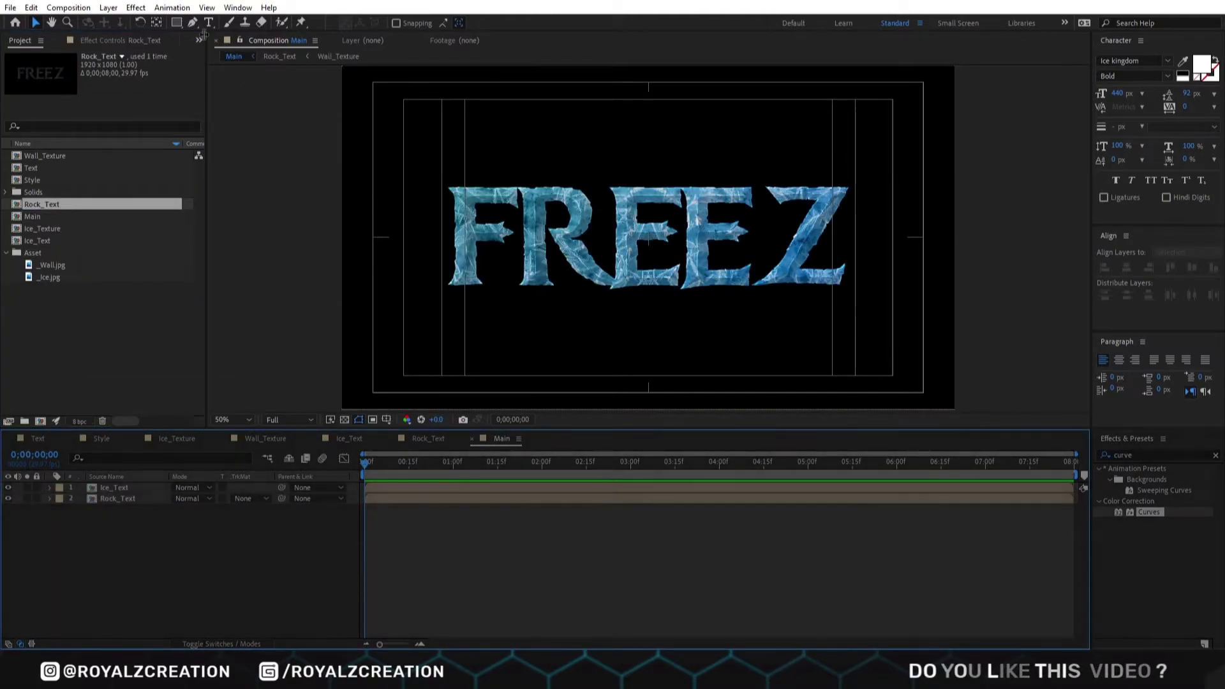
Draw a black rectangle on a new shape layer, spanning the full frame width from the top edge to just above the FREEZ text
click(178, 23)
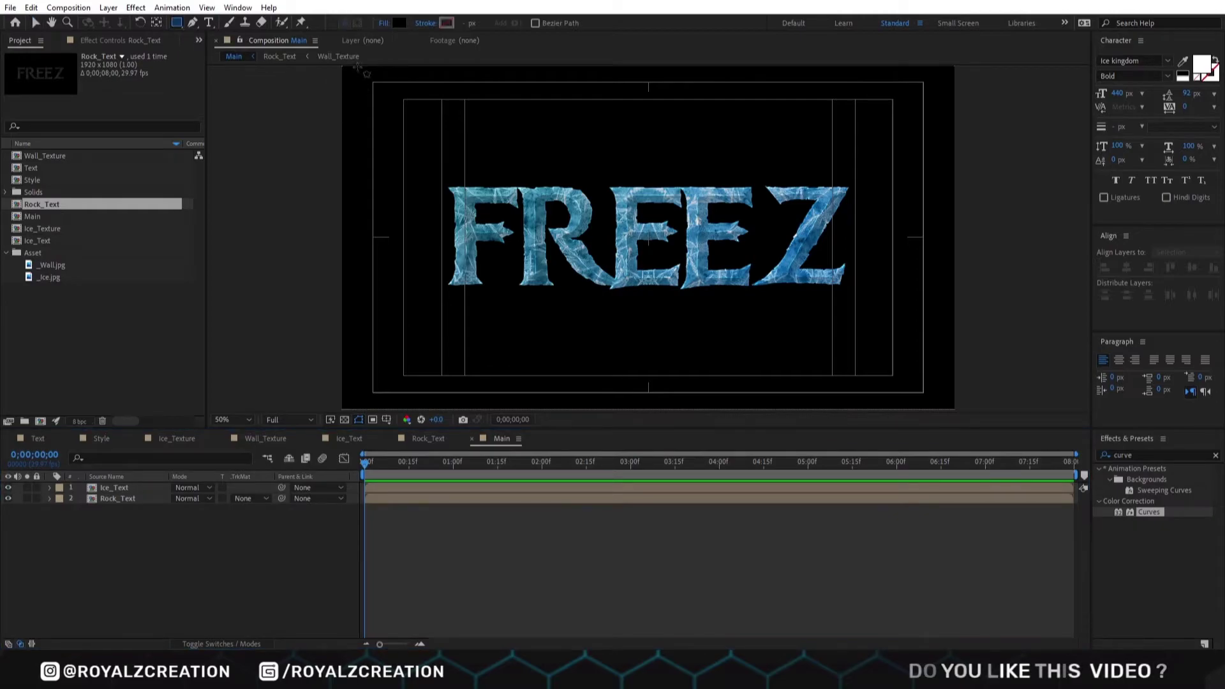
drag(338, 67, 984, 182)
click(230, 489)
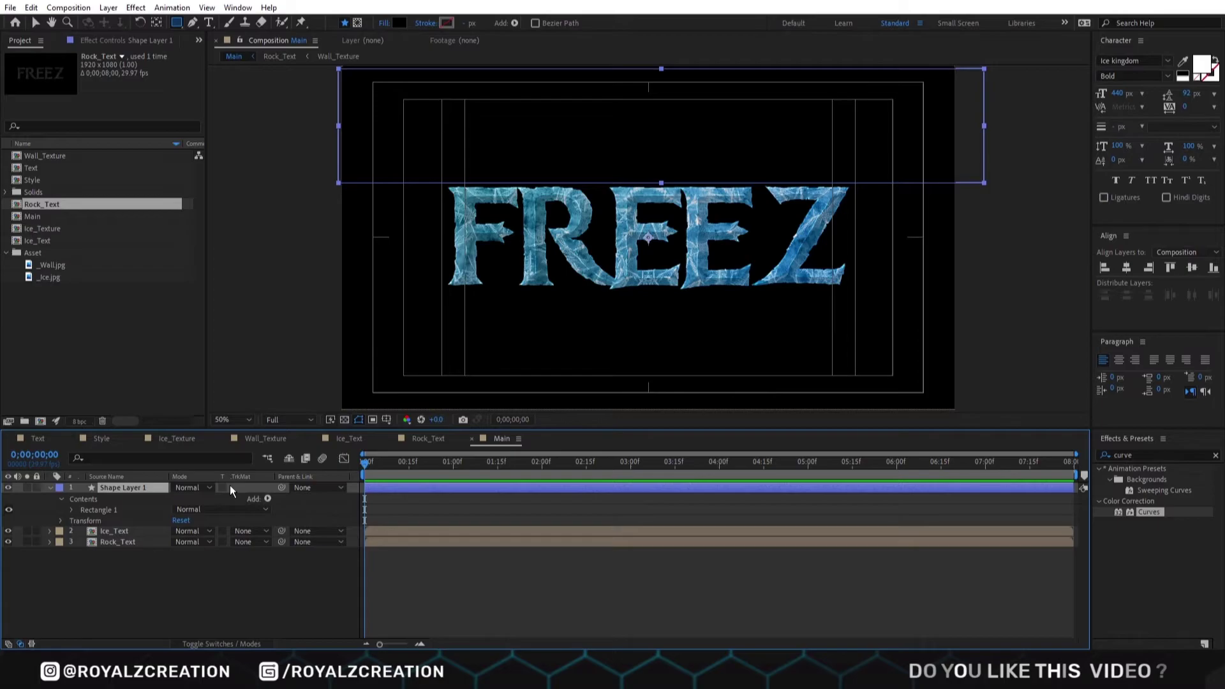
Keyframe the shape layer's Position at the first frame, and set it to 960, 874 at 0;00;06;00 so it moves down over the text
key(p)
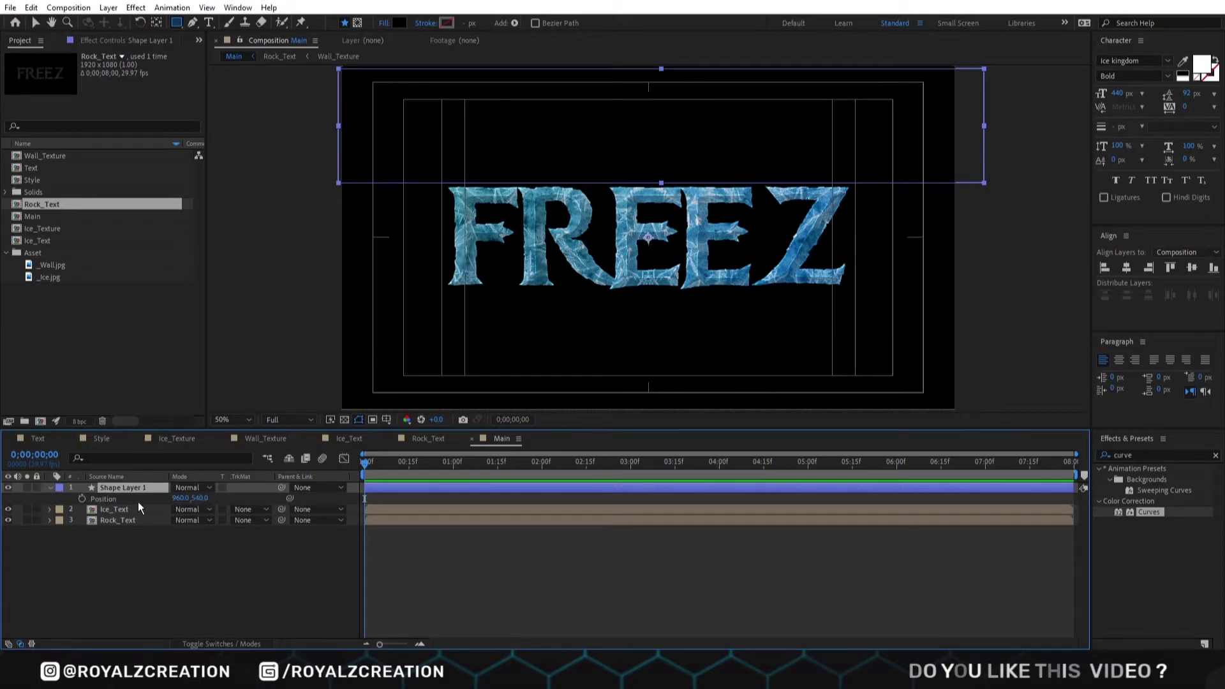
click(82, 500)
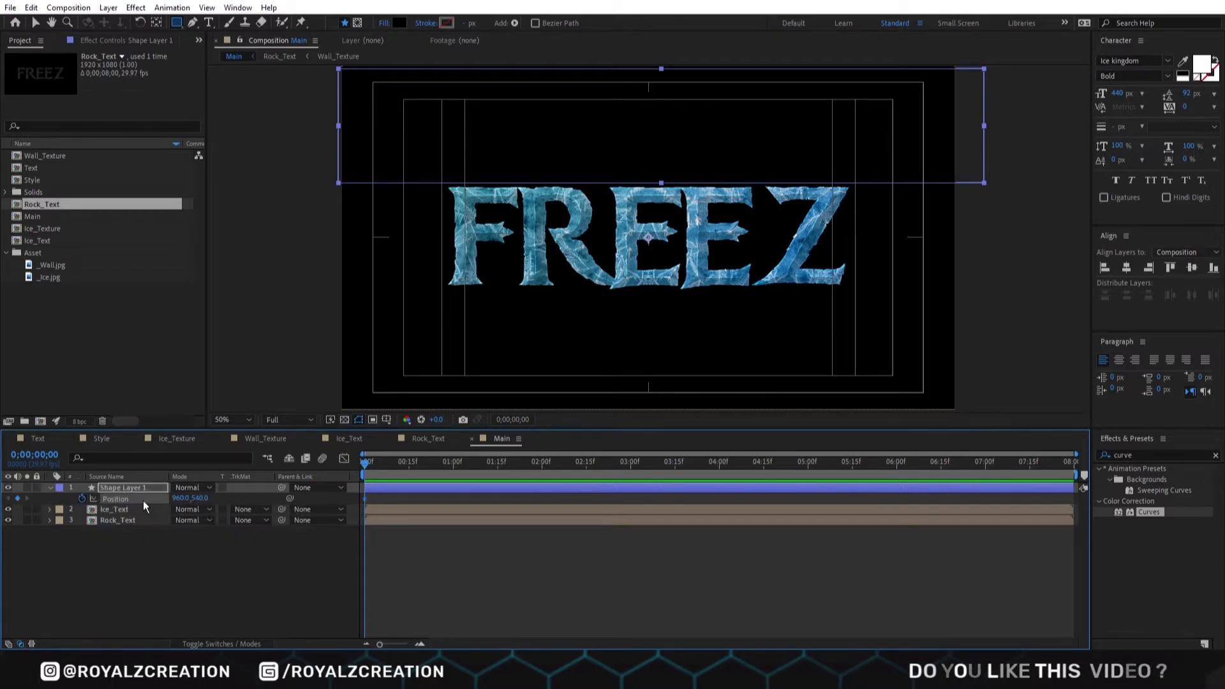
drag(660, 471, 897, 496)
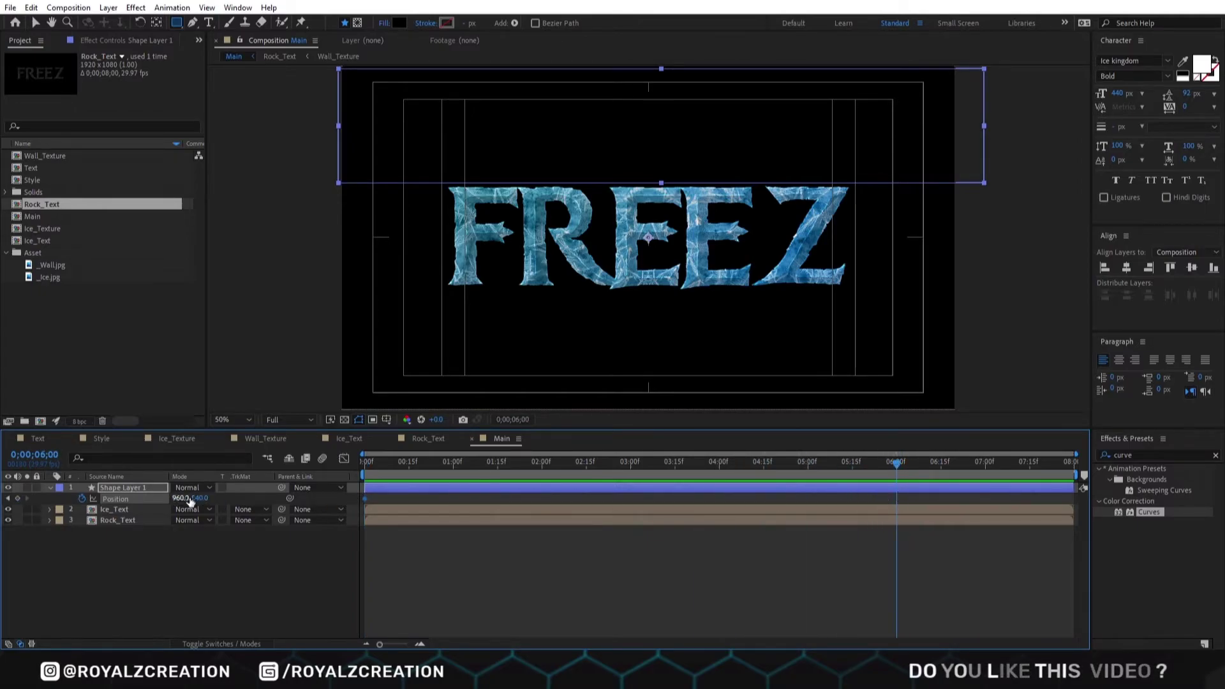
drag(200, 498, 413, 502)
click(878, 487)
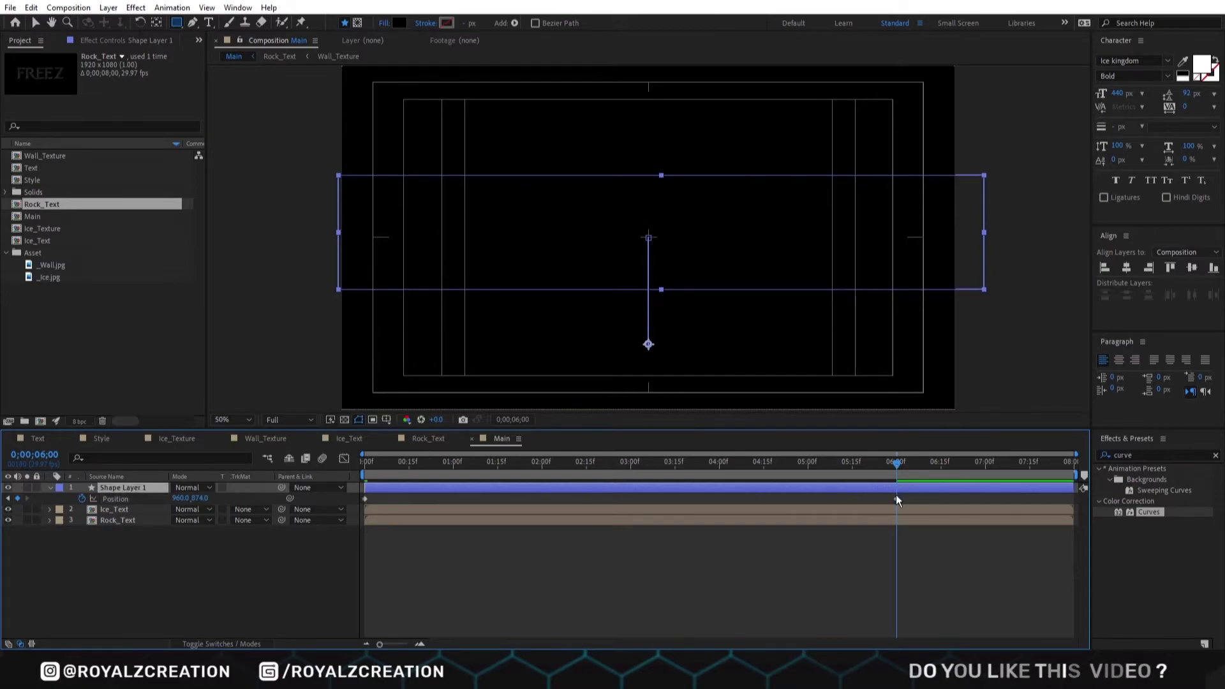
Set Ice_Text's track matte to Alpha Matte "Shape Layer 1" and preview the animation from the first frame
key(Home)
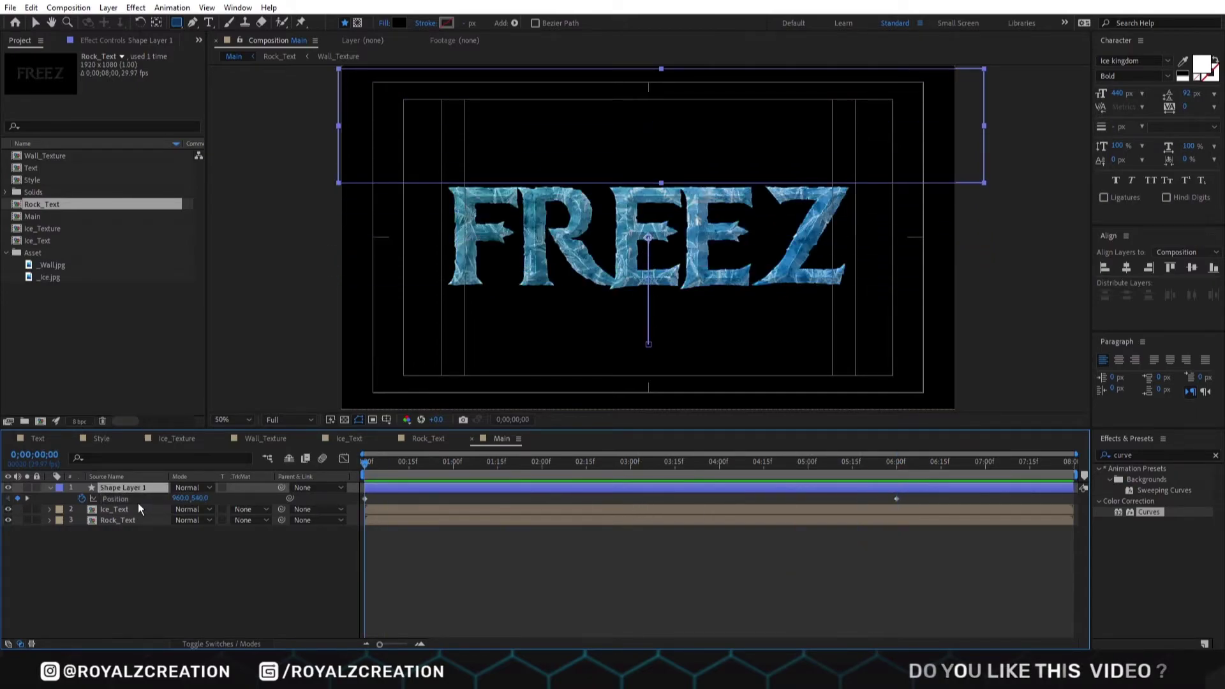
click(248, 508)
click(263, 541)
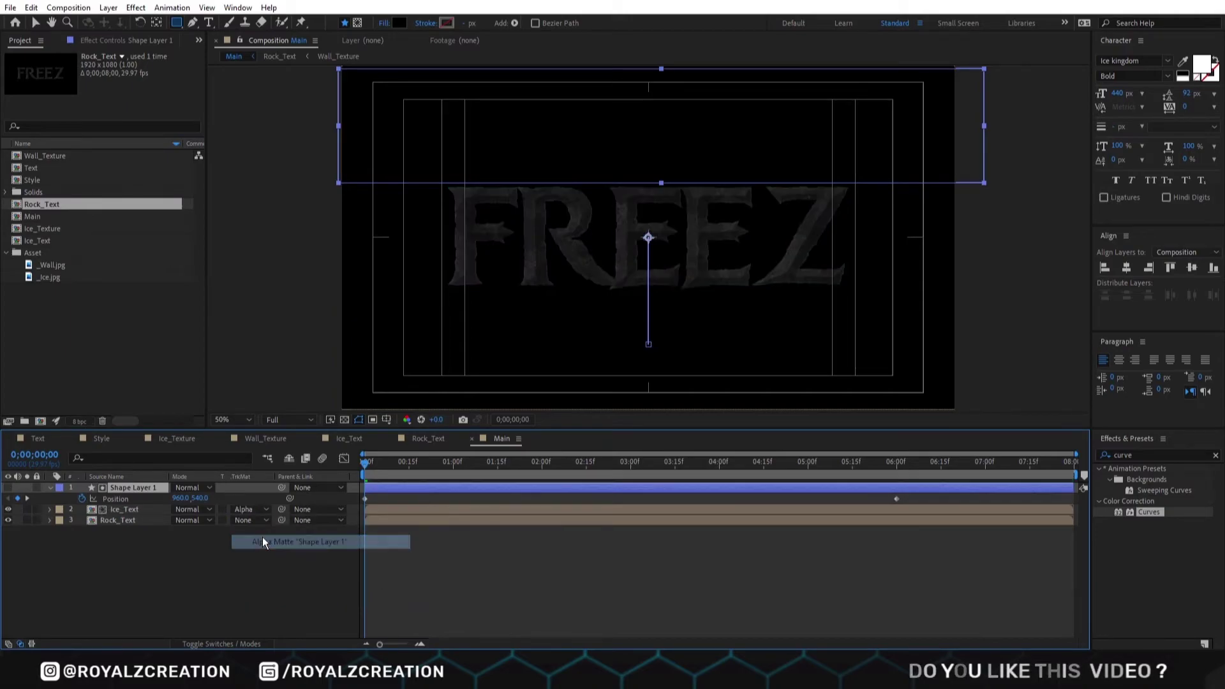
click(370, 539)
key(space)
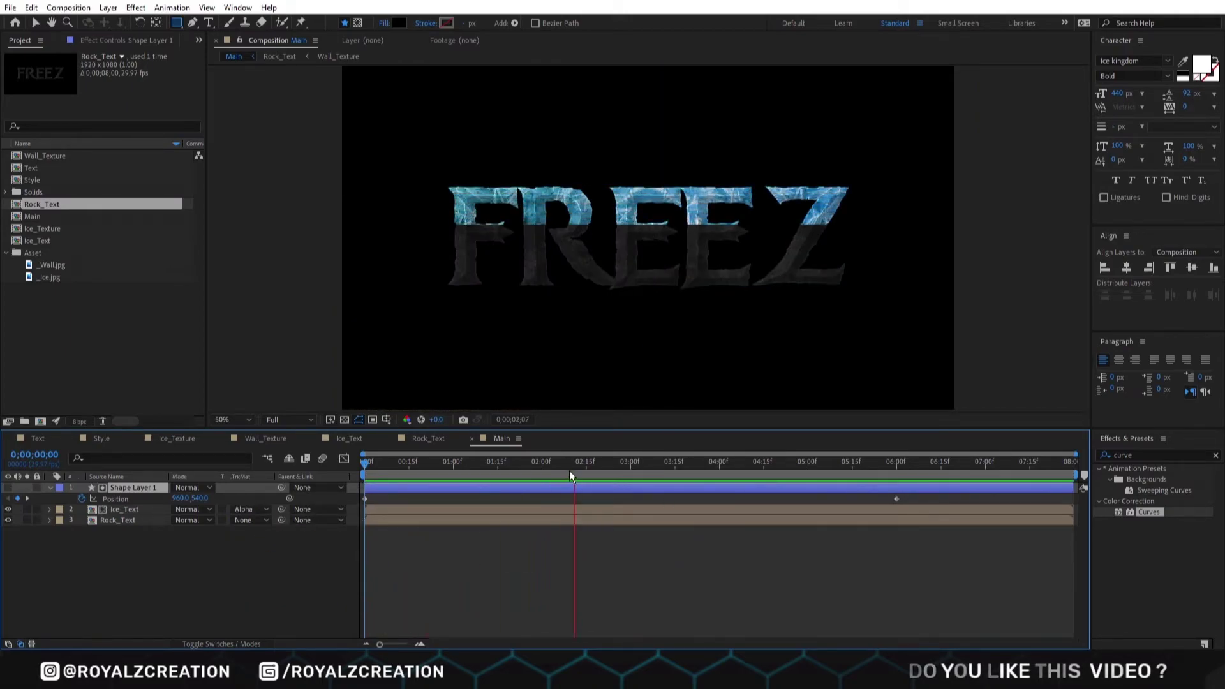
Apply Easy Ease In to Shape Layer 1's Position keyframe at 0;00;06;00
drag(569, 470, 898, 490)
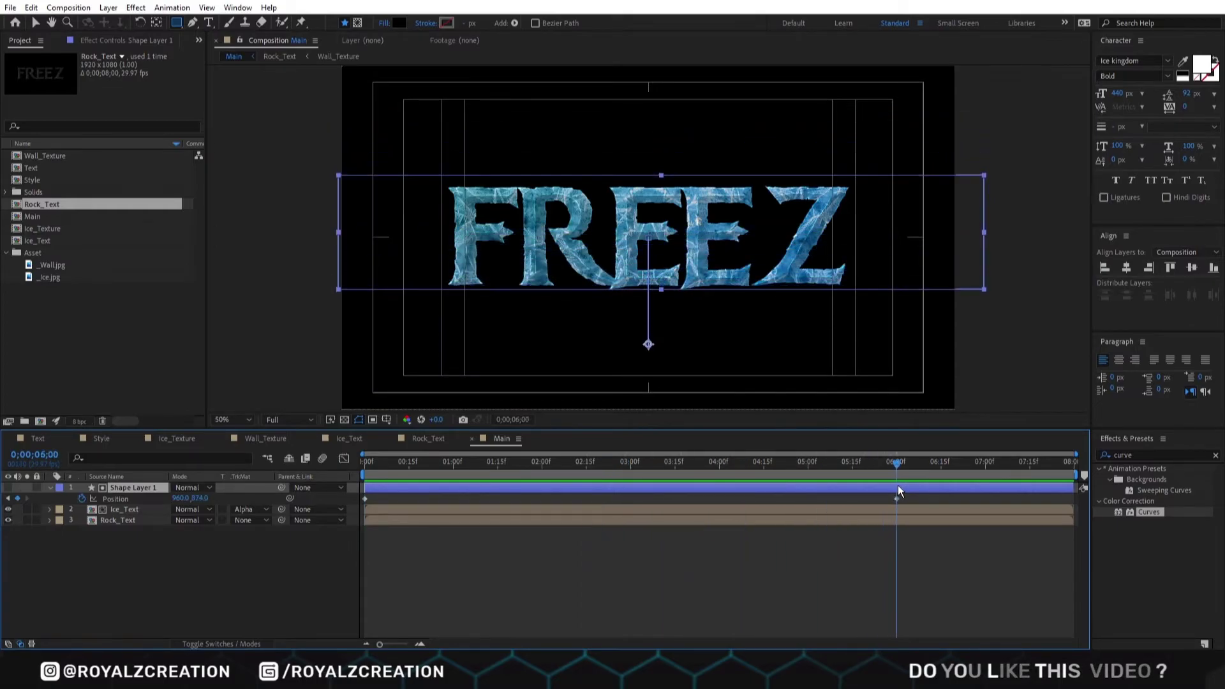
right_click(897, 499)
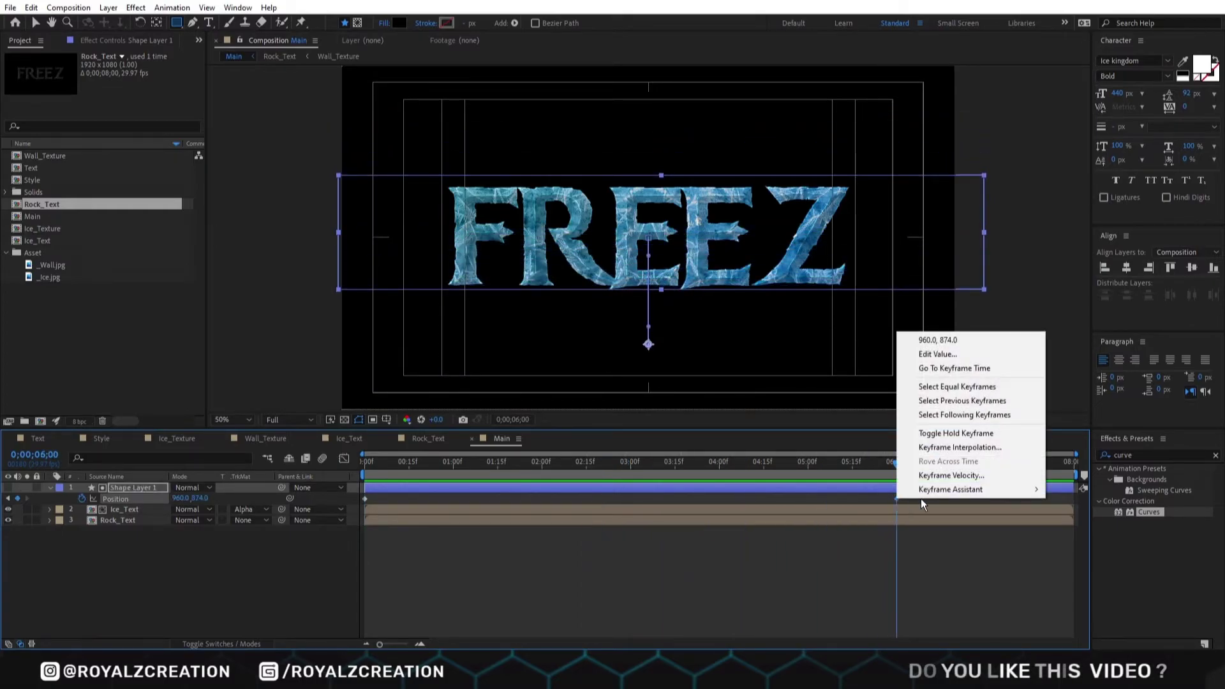
mouse_move(925, 490)
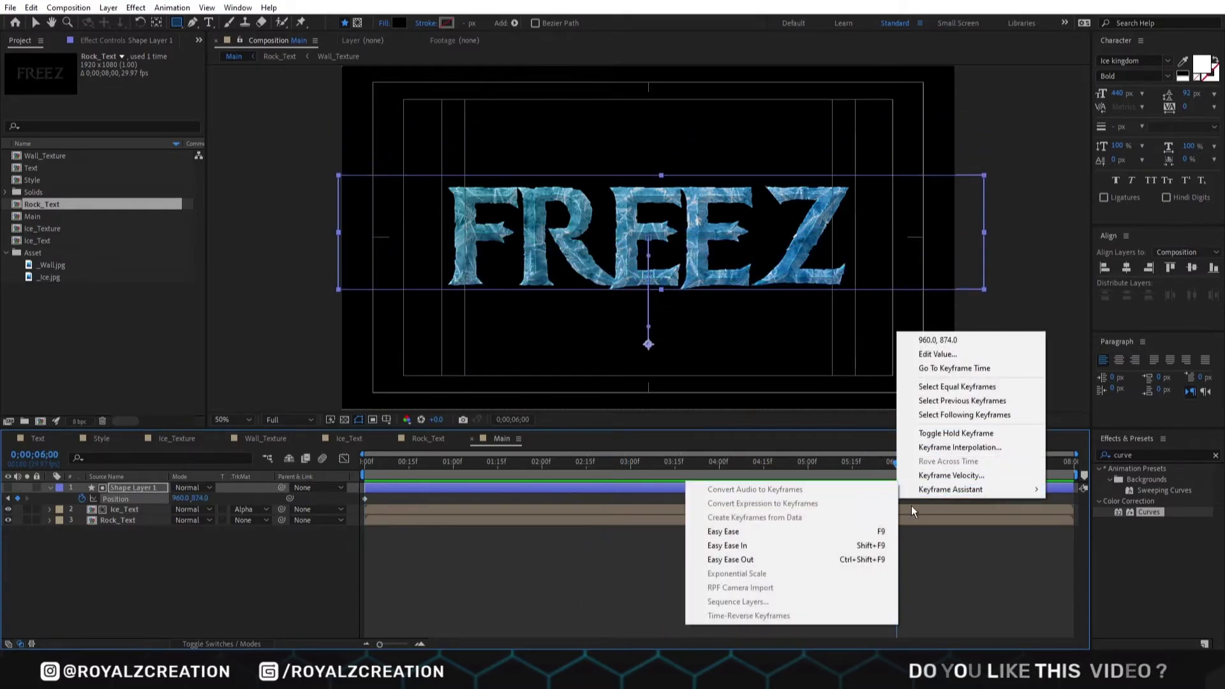
click(799, 546)
Apply Wave Warp to Shape Layer 1 with Wave Height 85 and Antialiasing set to High
click(1148, 455)
text(wav)
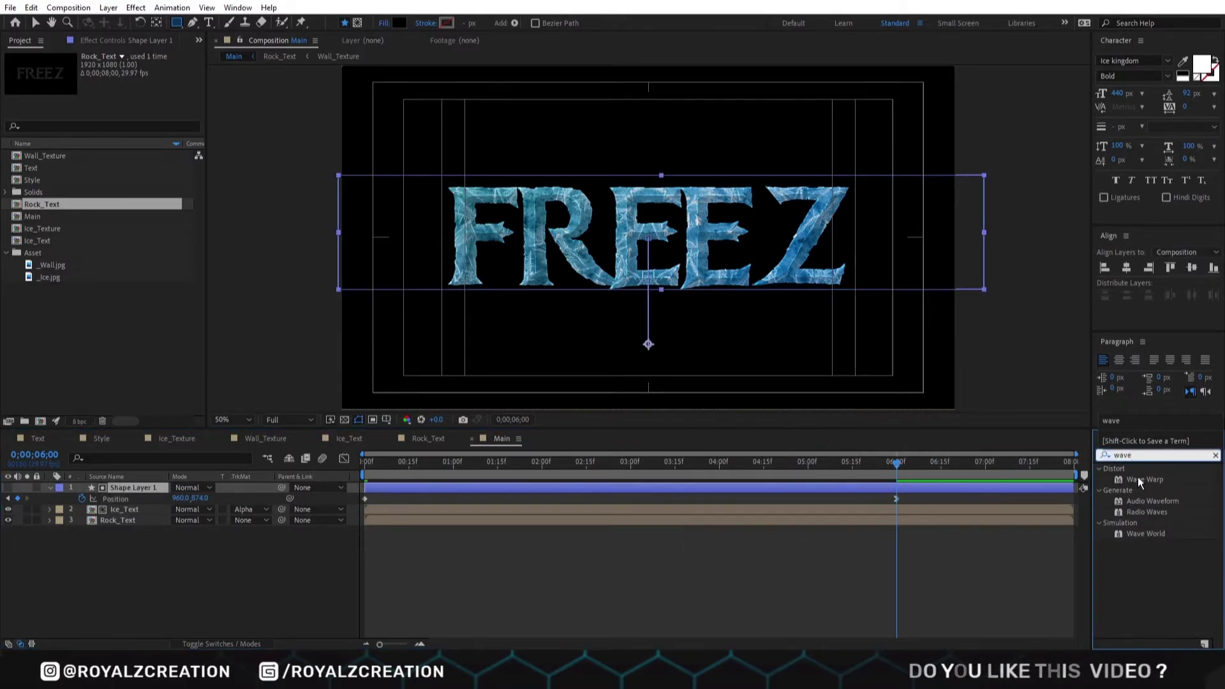
text(e)
double_click(1139, 478)
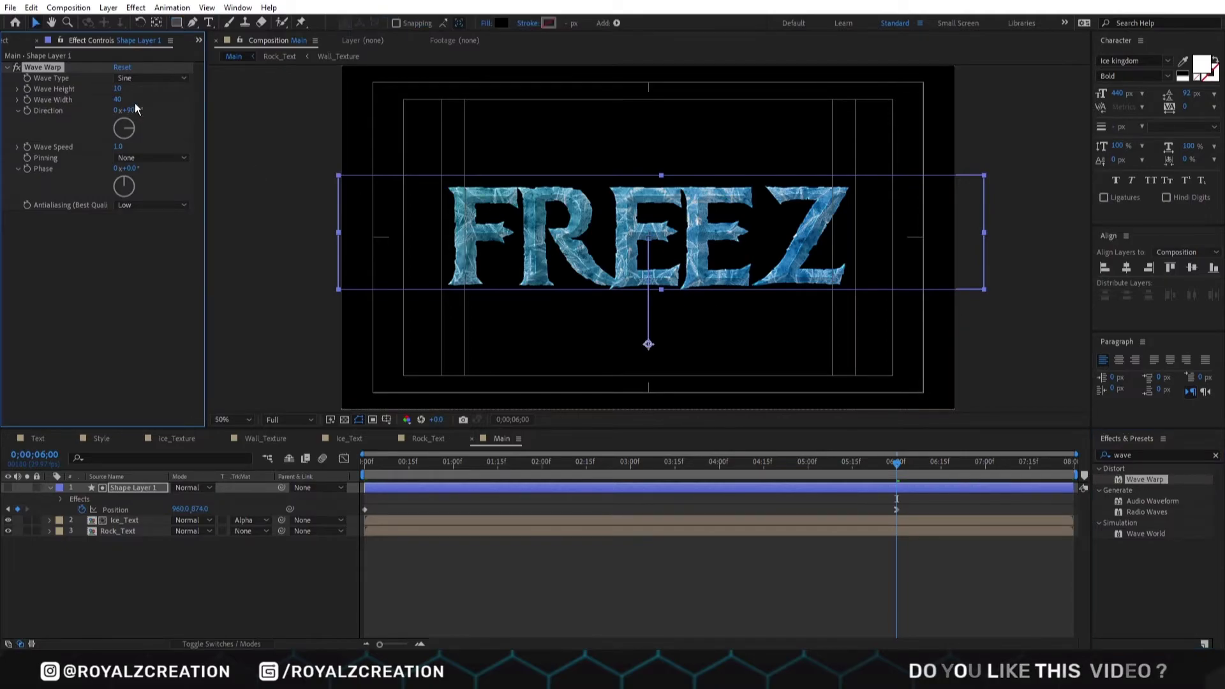
click(118, 89)
text(85)
key(Return)
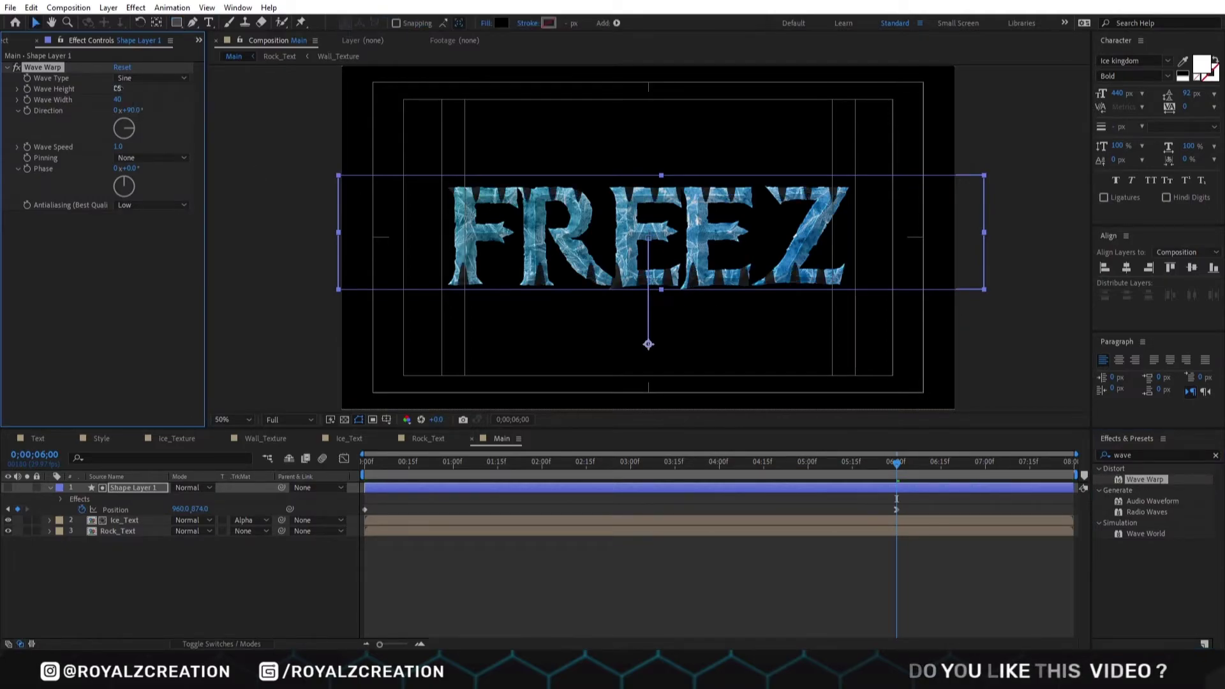
drag(887, 469, 595, 473)
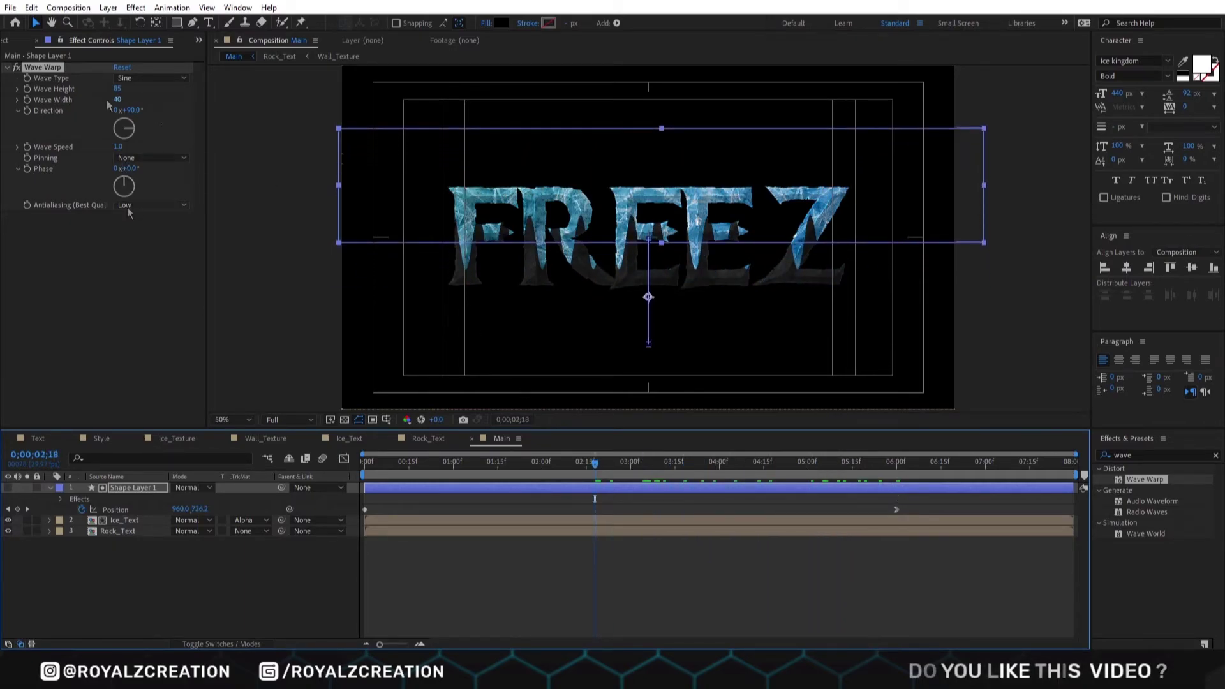
click(148, 204)
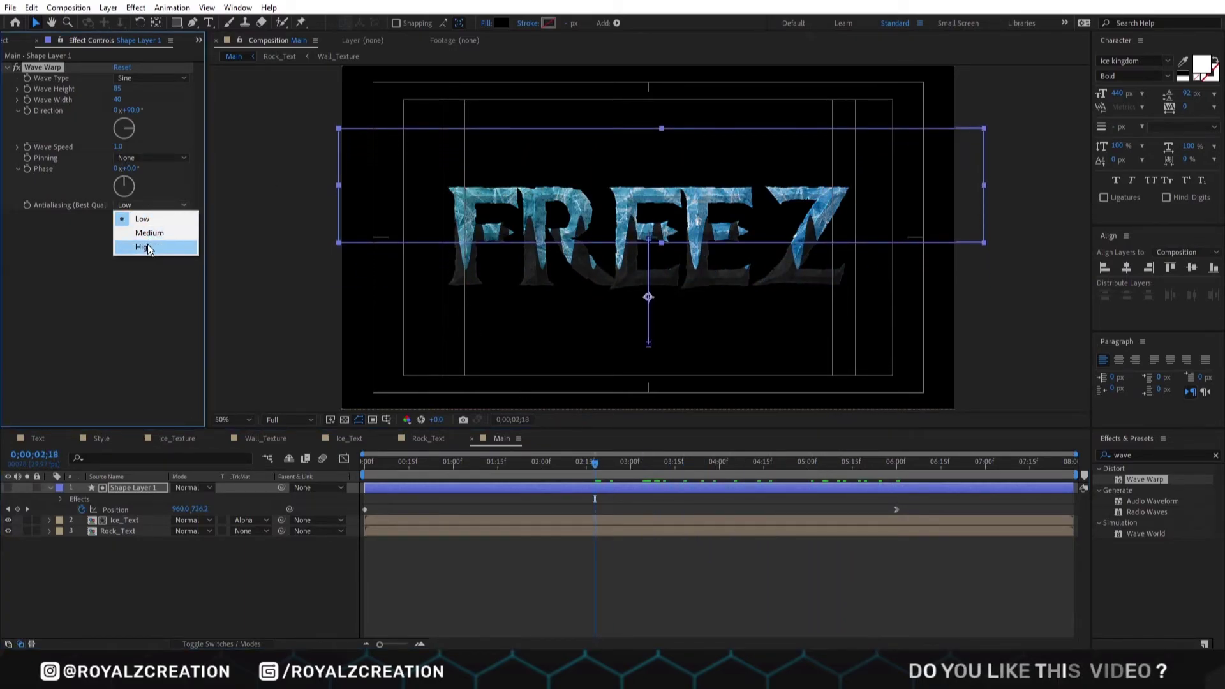
click(147, 244)
Add the Roughen Edges effect to Shape Layer 1 and set its Border to 125
double_click(1123, 455)
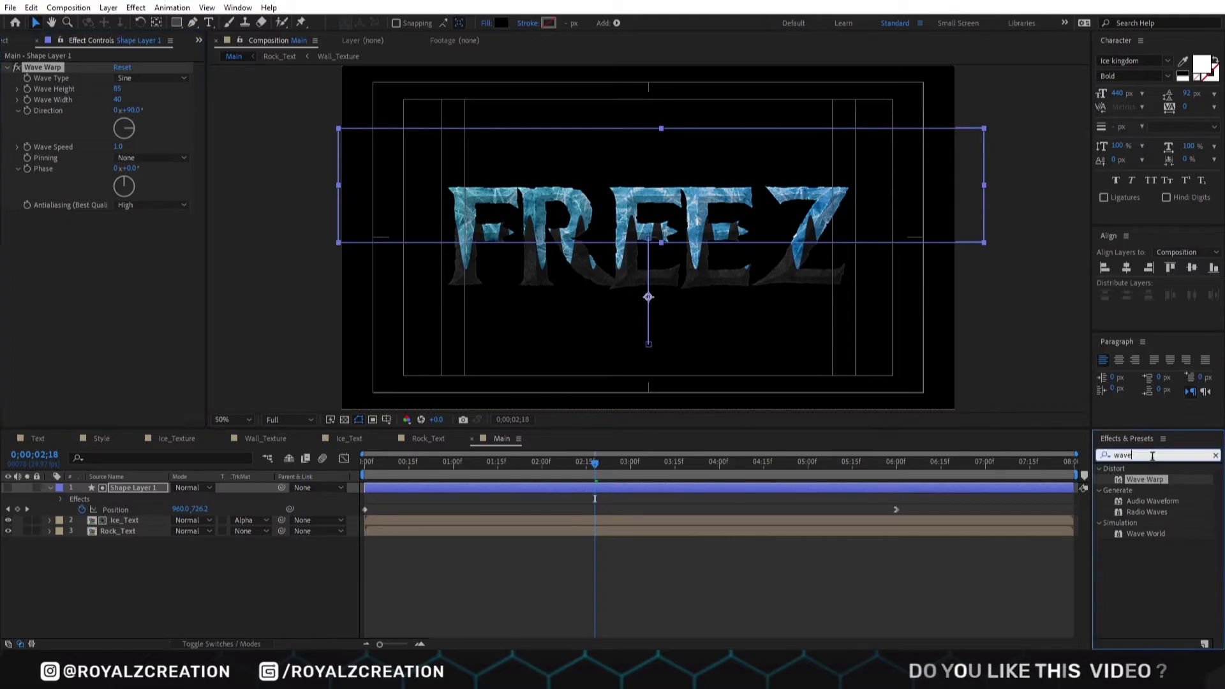
text(Rough)
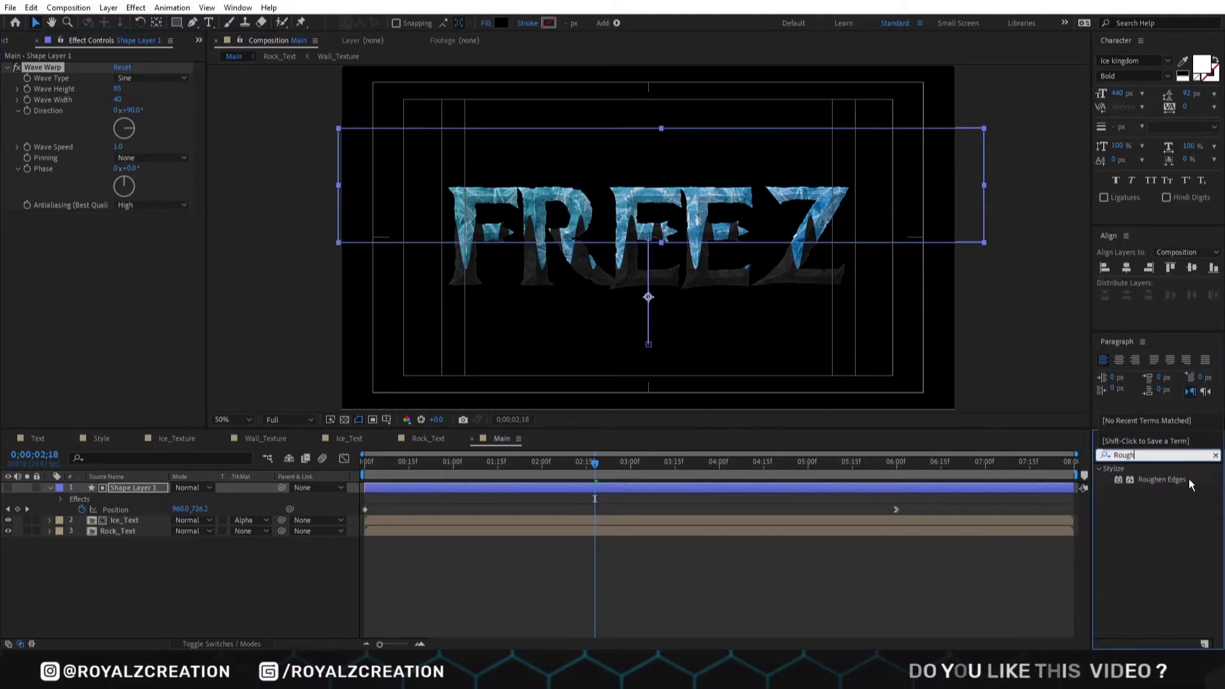
double_click(1171, 480)
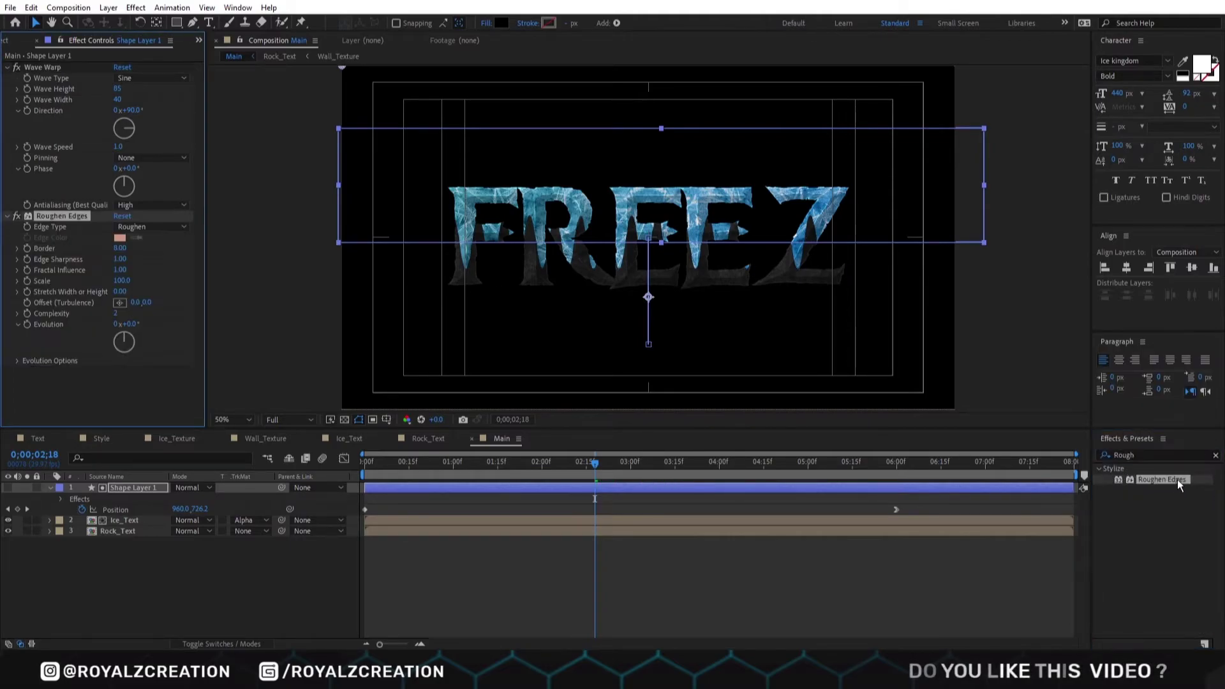
click(119, 248)
text(125)
key(Return)
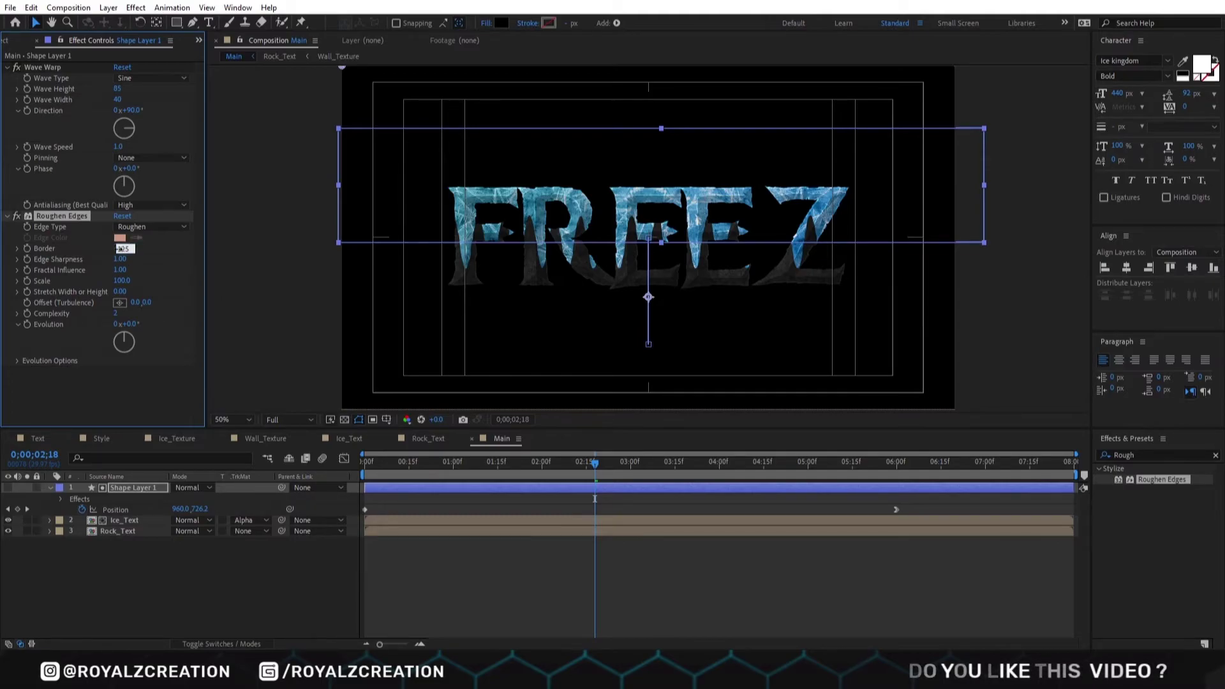
Set Roughen Edges' Edge Sharpness to 2, Scale to 40 and Stretch Width or Height to -0.60
click(119, 259)
text(2)
key(Return)
click(125, 281)
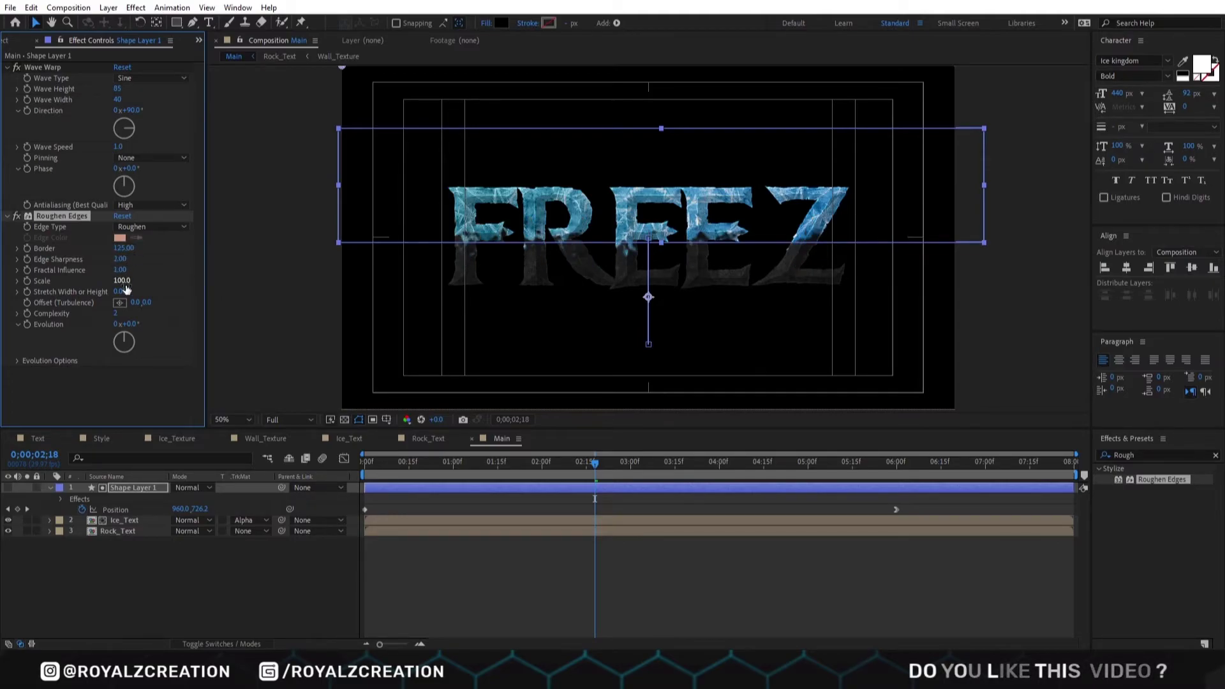
text(40)
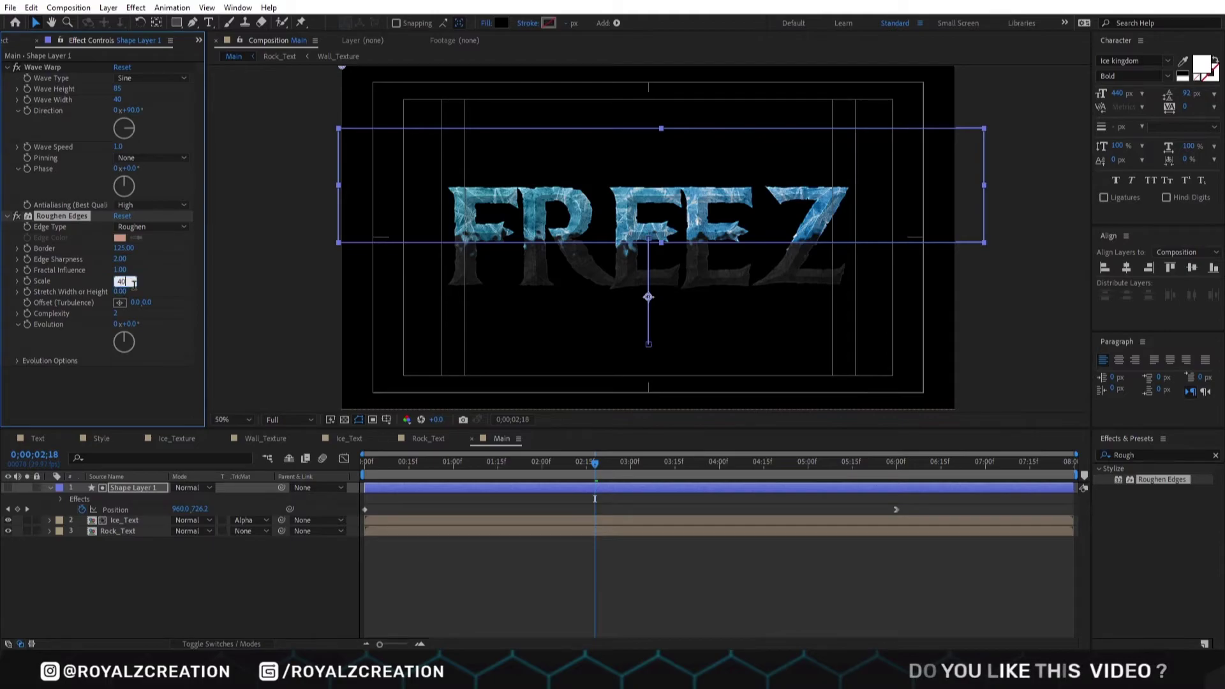
key(Return)
click(128, 293)
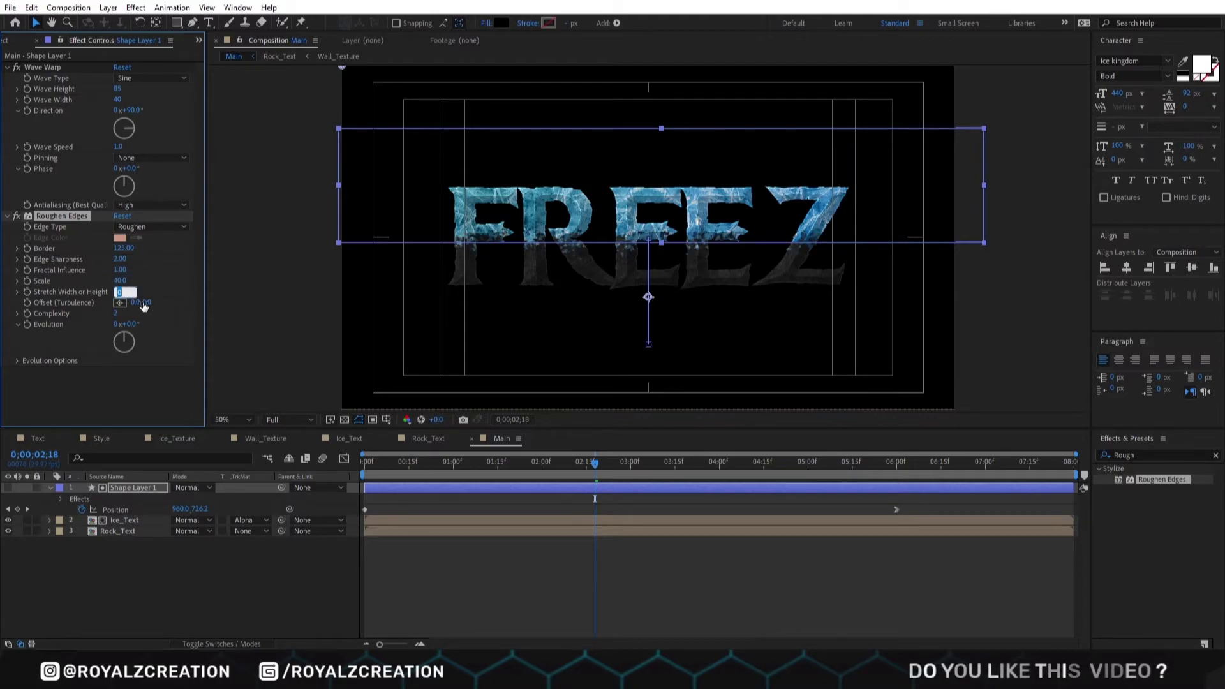
key(Return)
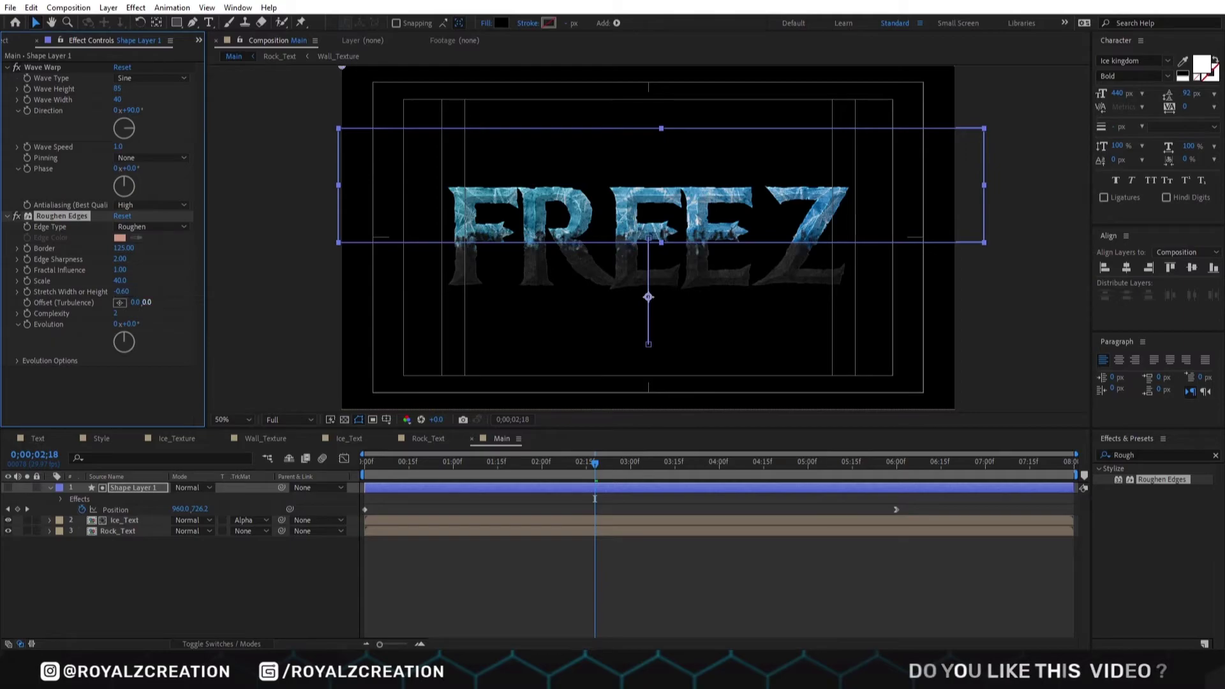
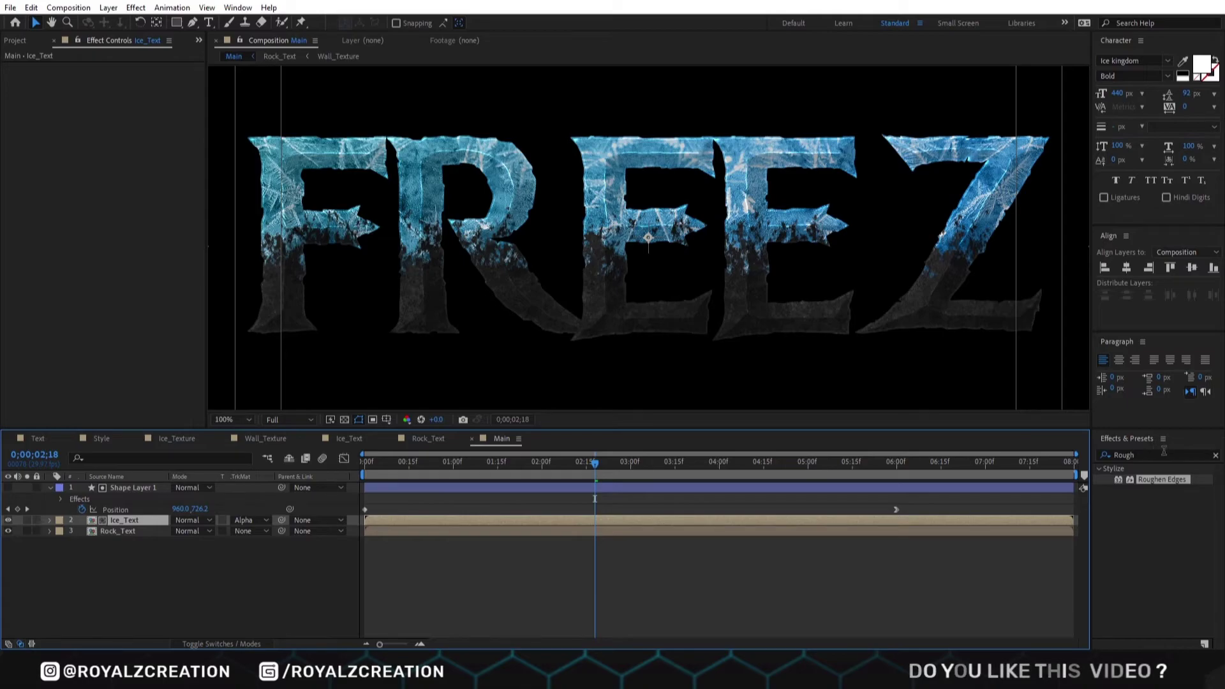
Apply the Sharpen effect to Ice_Text with a Sharpen Amount of 15
text(shar)
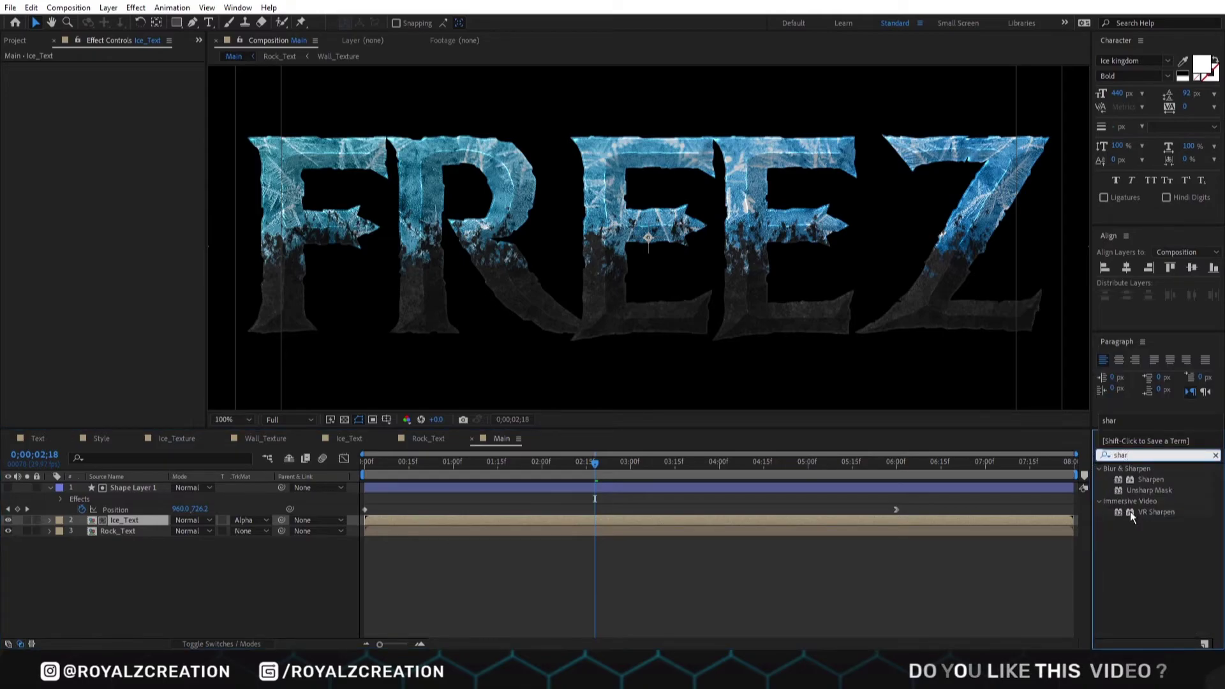
double_click(1151, 479)
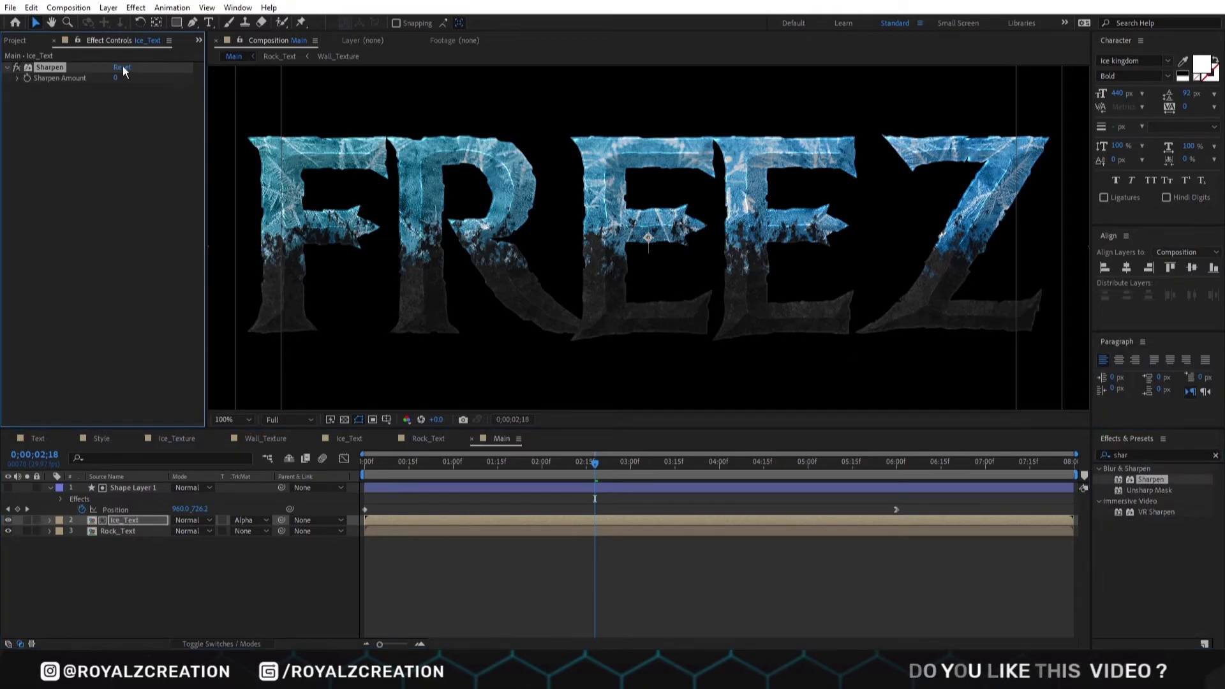
drag(122, 81, 141, 81)
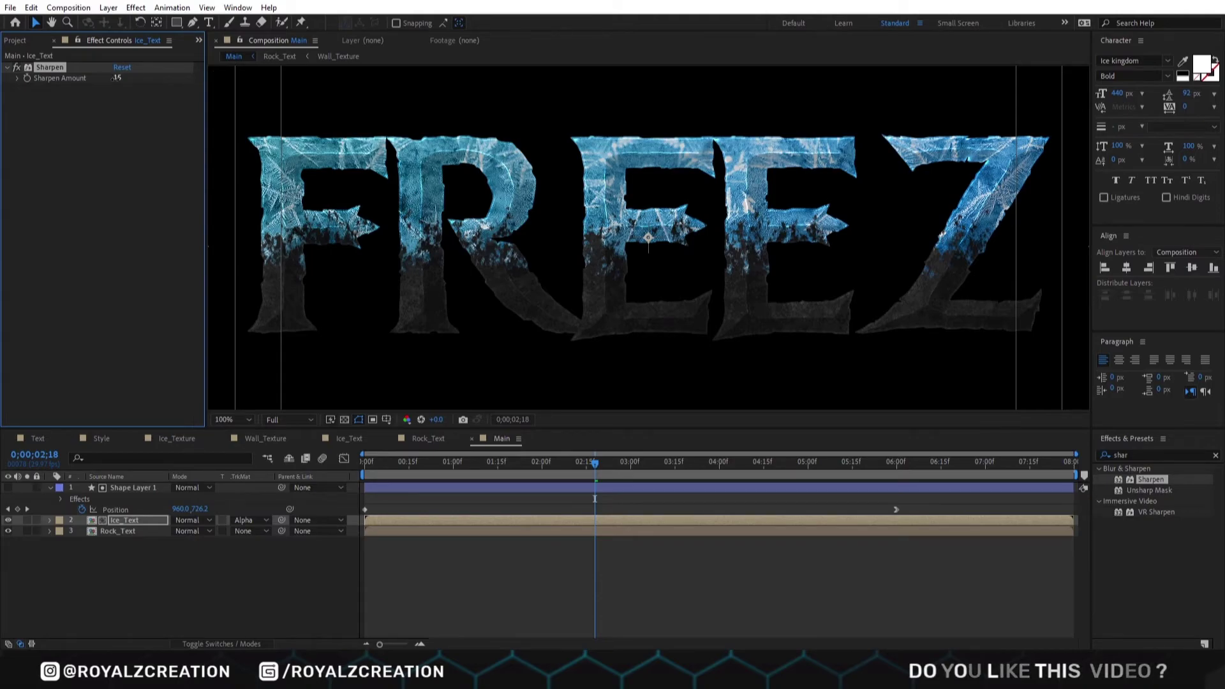
key(comma)
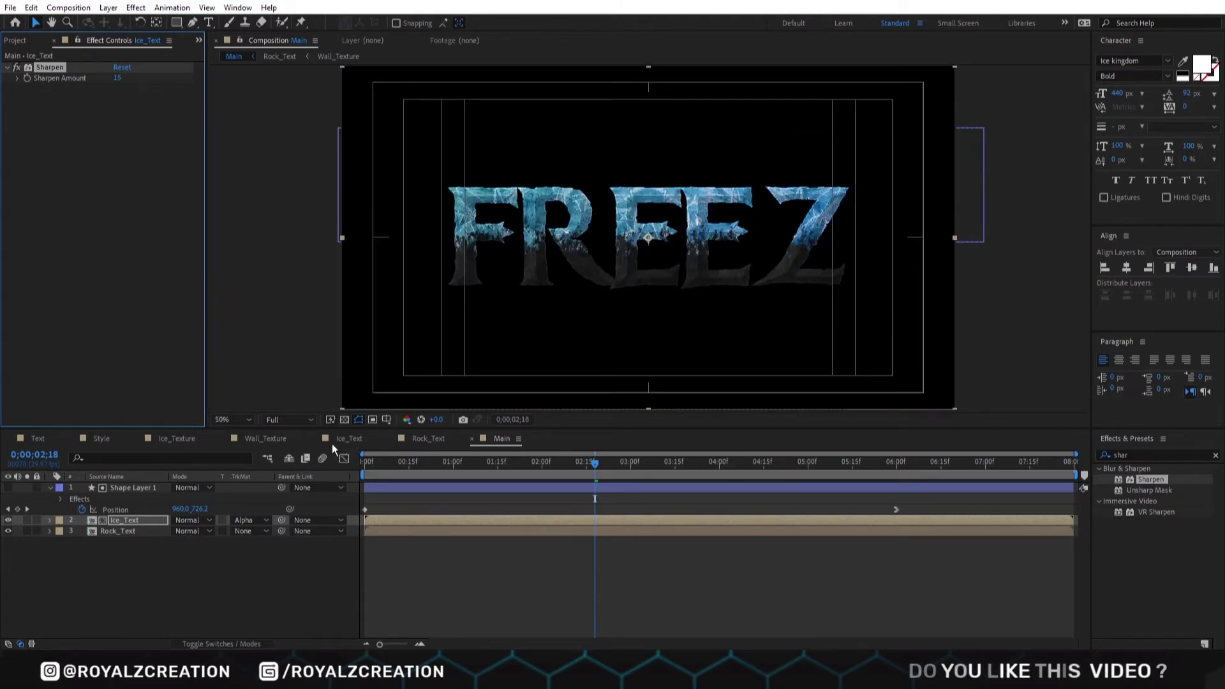
Add an adjustment layer above all layers in Main and apply Hue/Saturation to it with Master Saturation 20
click(147, 576)
key(ctrl+alt+y)
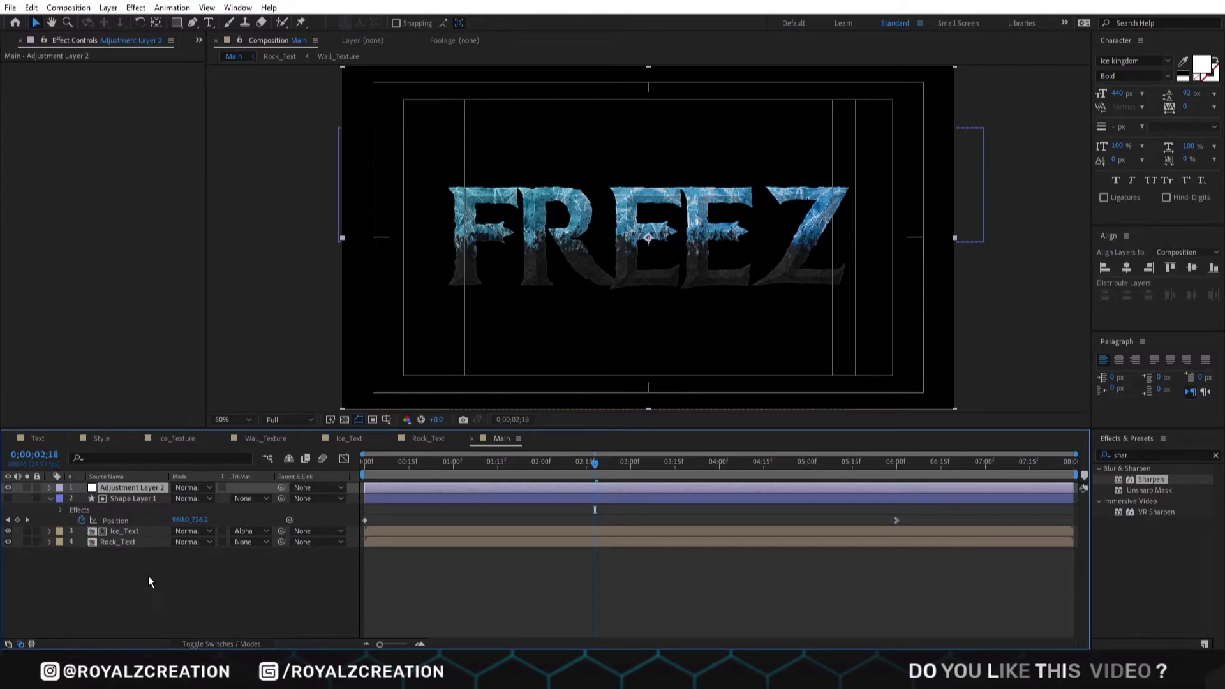
click(1130, 455)
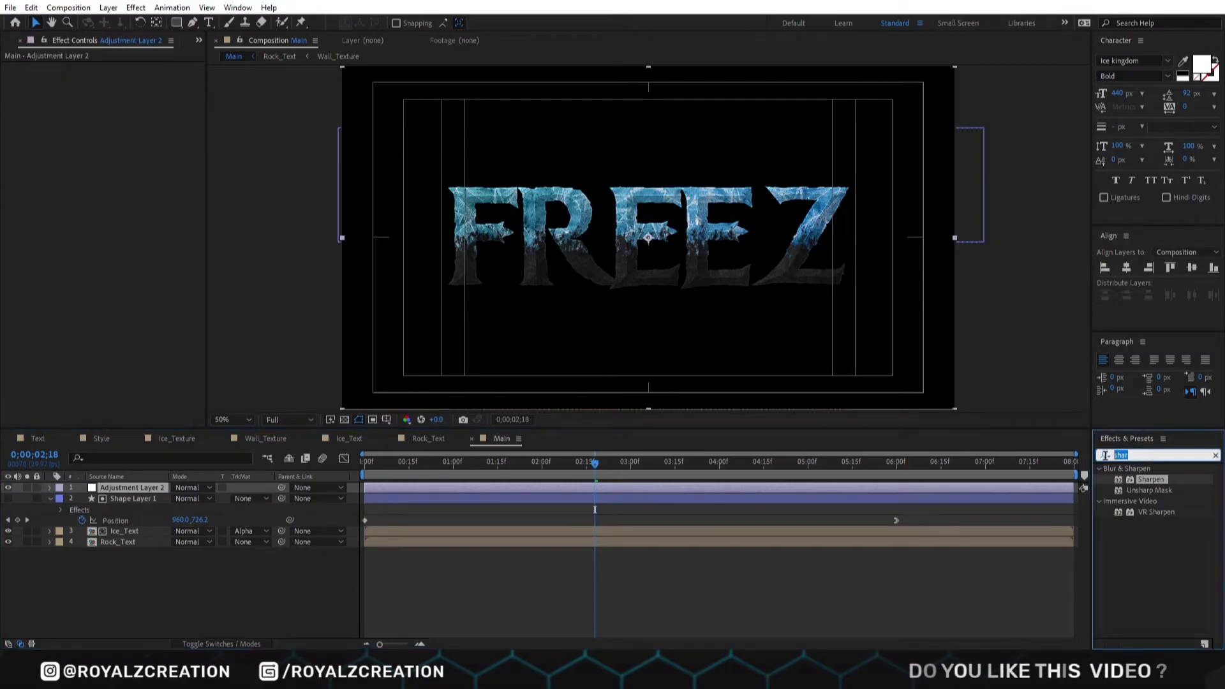
text(Hue)
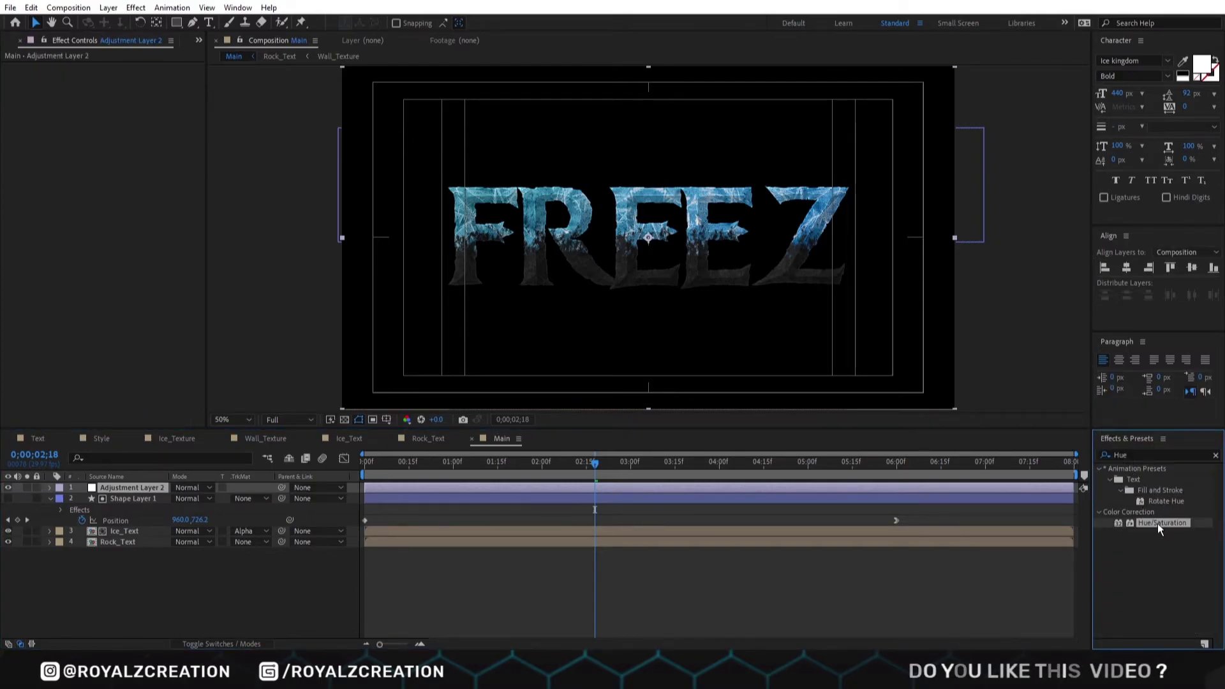
double_click(1158, 523)
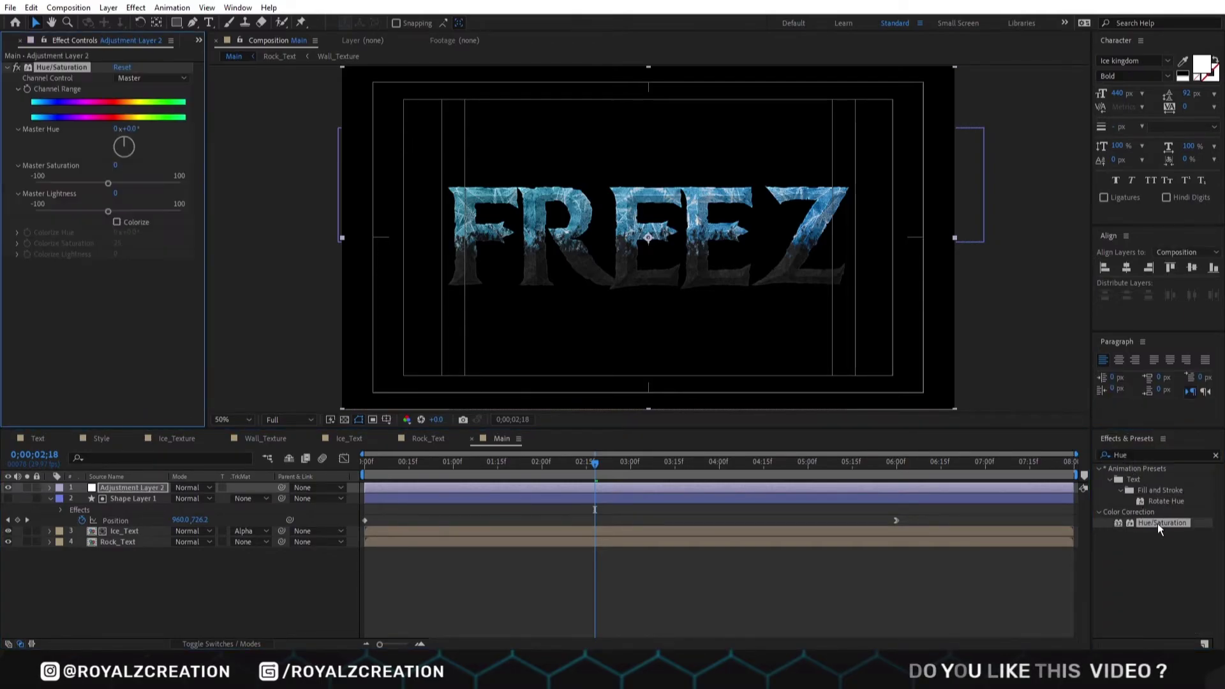
drag(109, 183, 128, 184)
click(117, 165)
text(20)
key(Return)
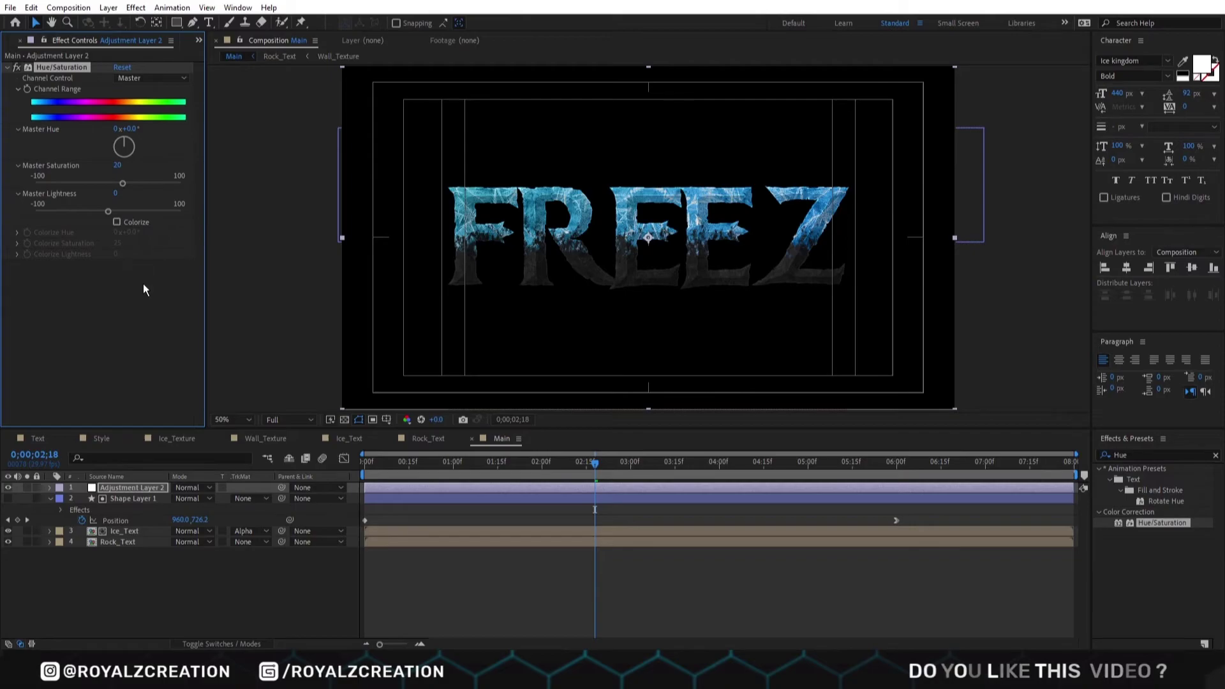
Add the Glow effect to the adjustment layer beneath Hue/Saturation
click(1109, 455)
text(glow)
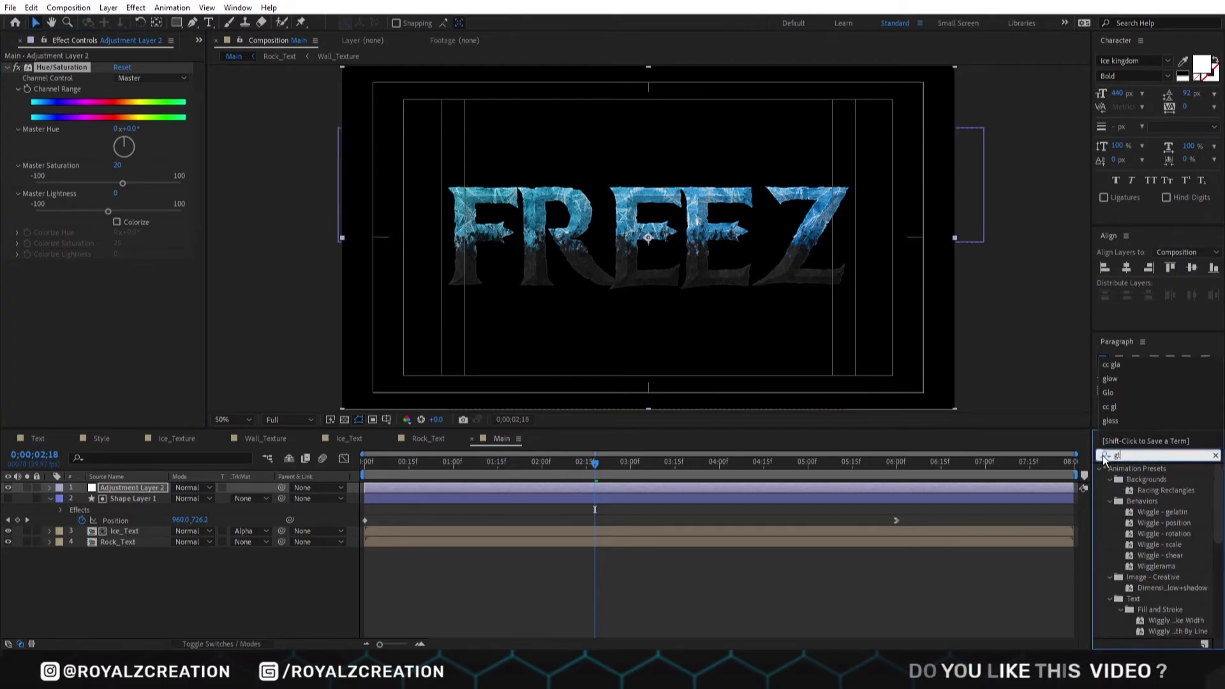
click(1105, 457)
drag(1147, 534, 58, 287)
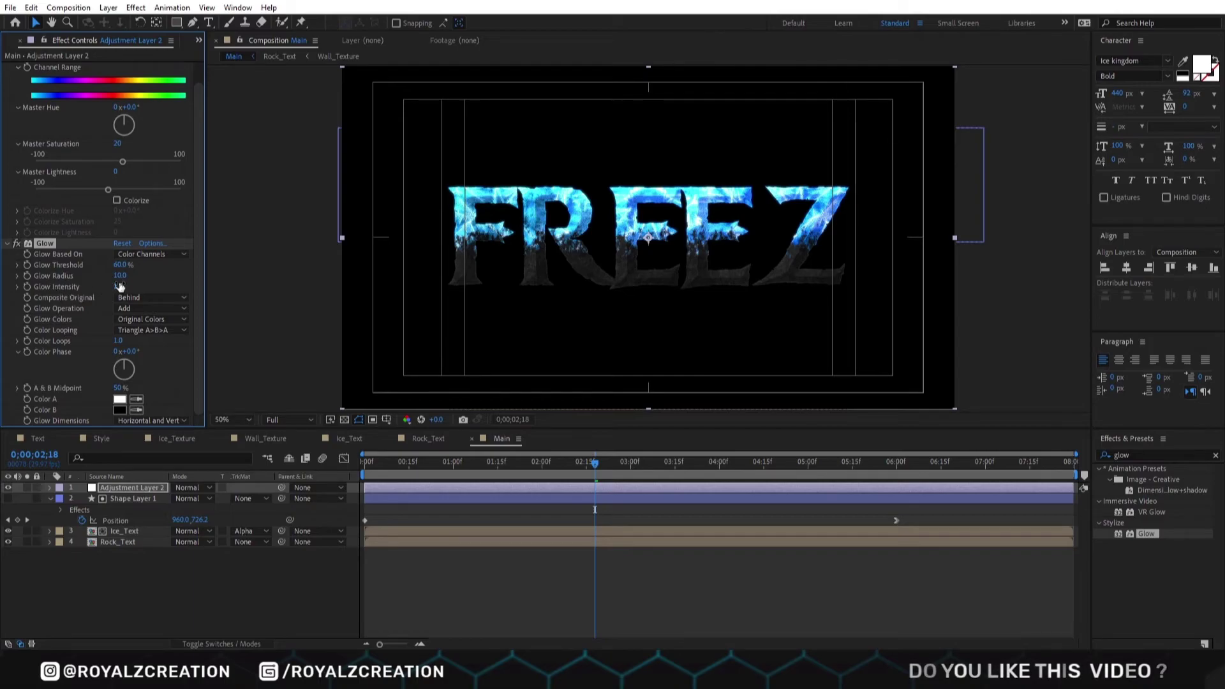
Set the Glow Threshold to 75%, Glow Radius to 3 and Glow Intensity to 0.5
click(121, 264)
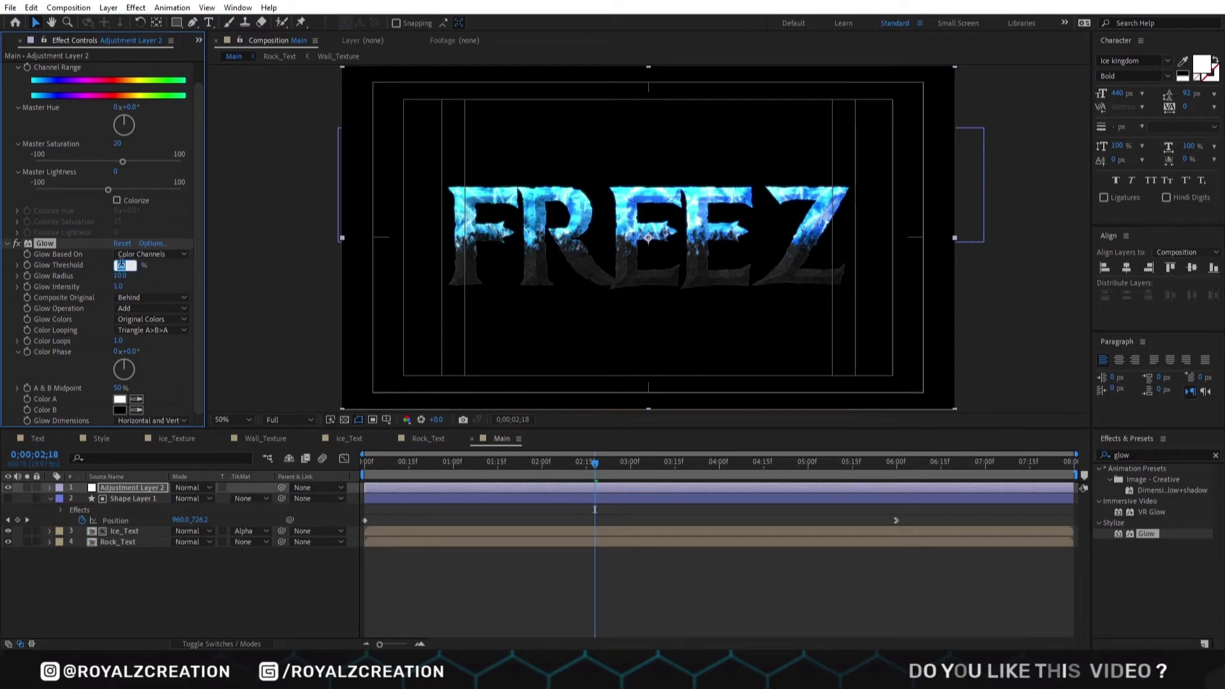
text(75)
key(Tab)
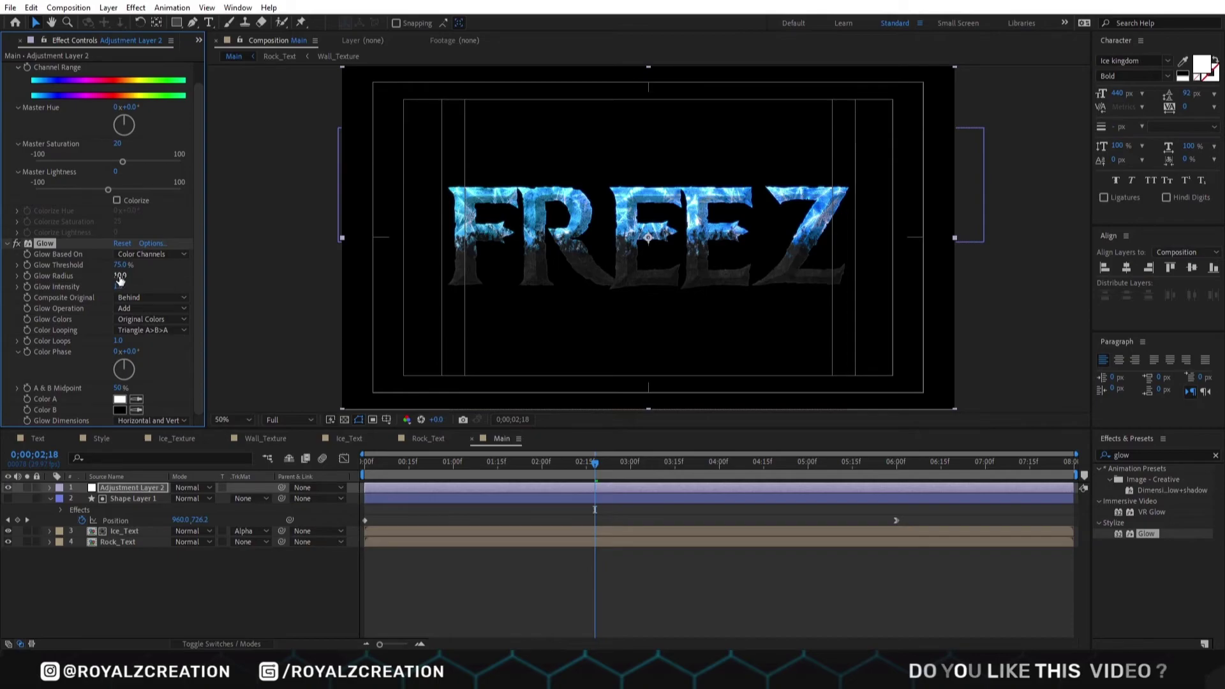
click(120, 276)
text(30)
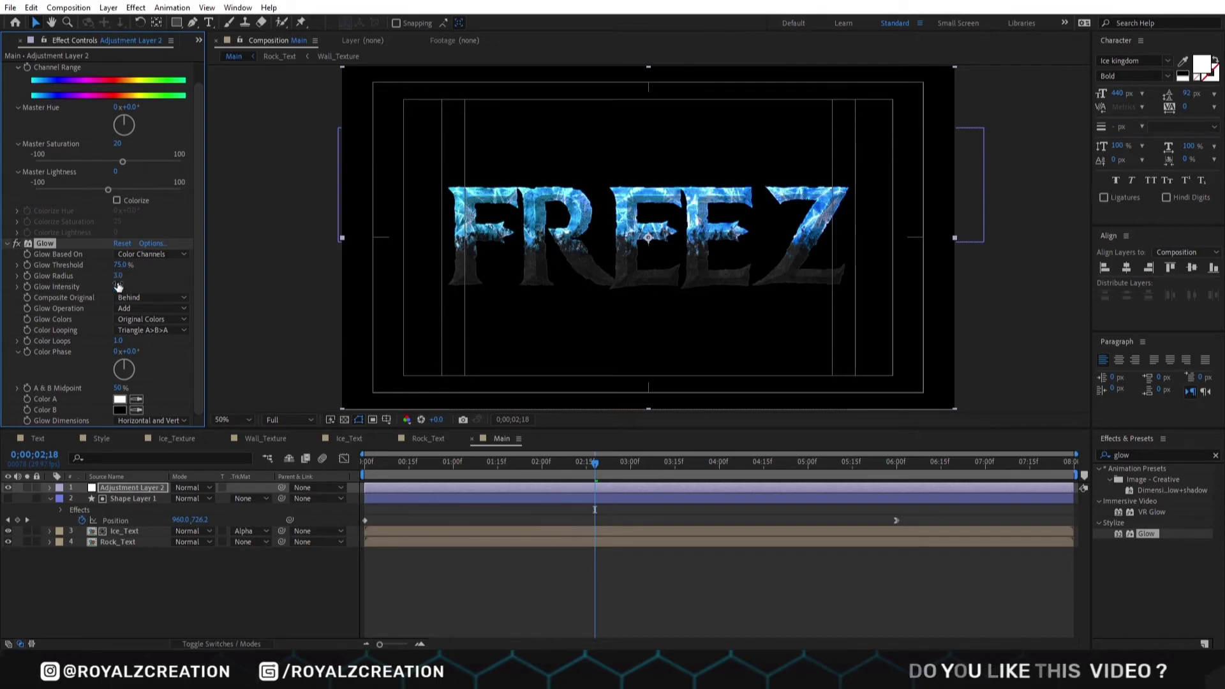
click(118, 286)
text(0.5)
key(Return)
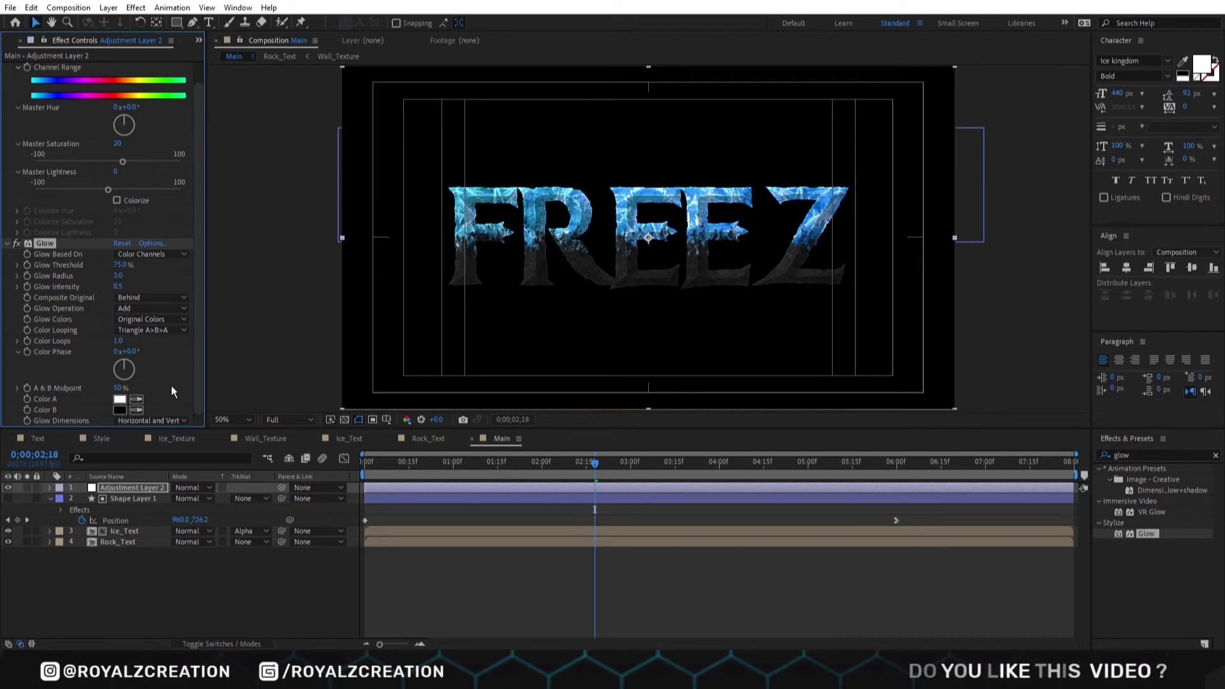
Add a second Glow effect above Hue/Saturation on the adjustment layer, with Glow Threshold 97% and Glow Radius 92
scroll(170, 386, up, 1)
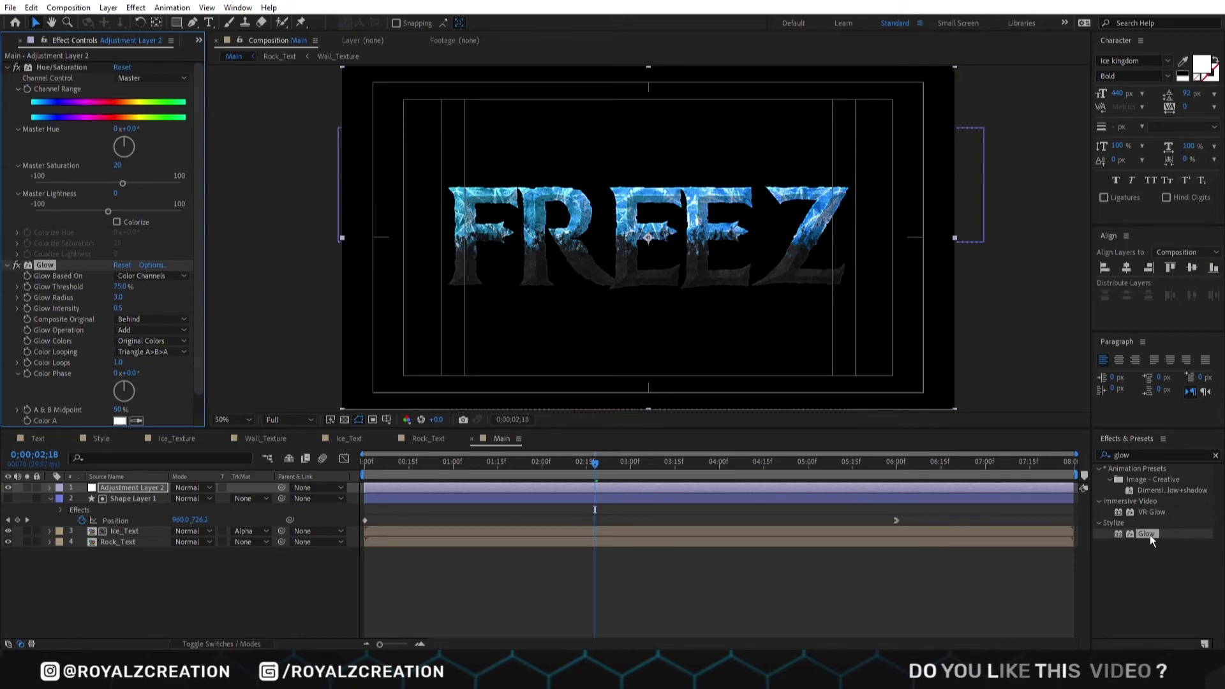
drag(1150, 537, 78, 64)
click(119, 89)
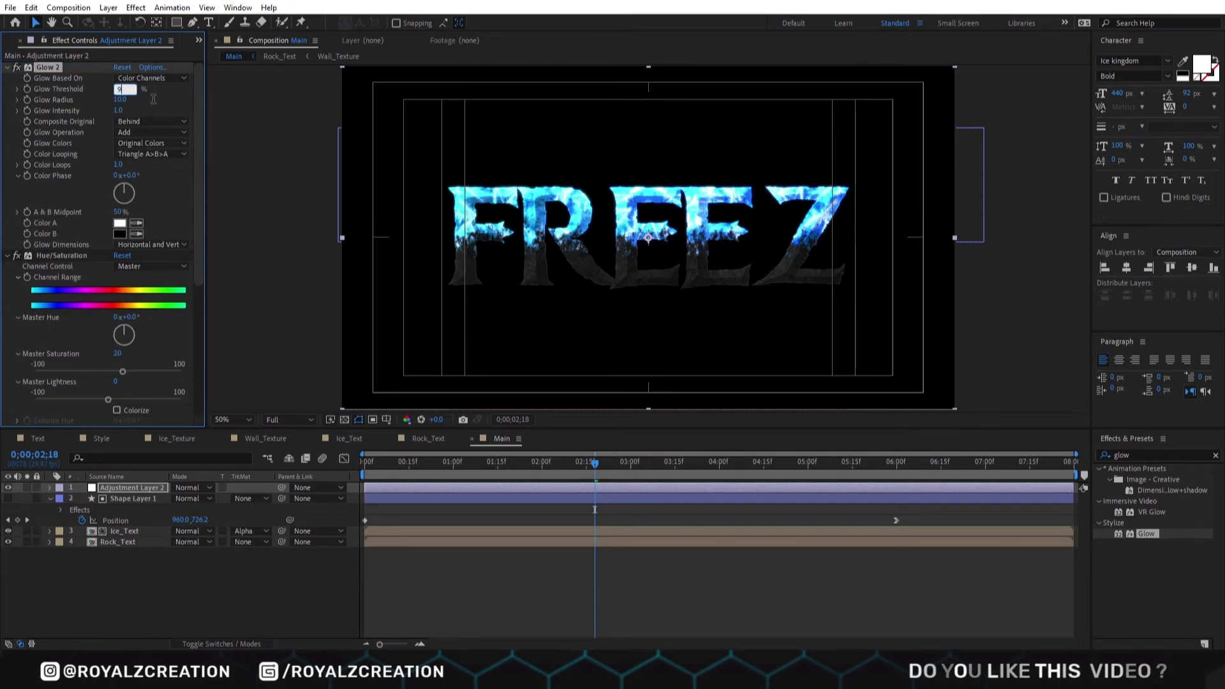
text(97)
key(Return)
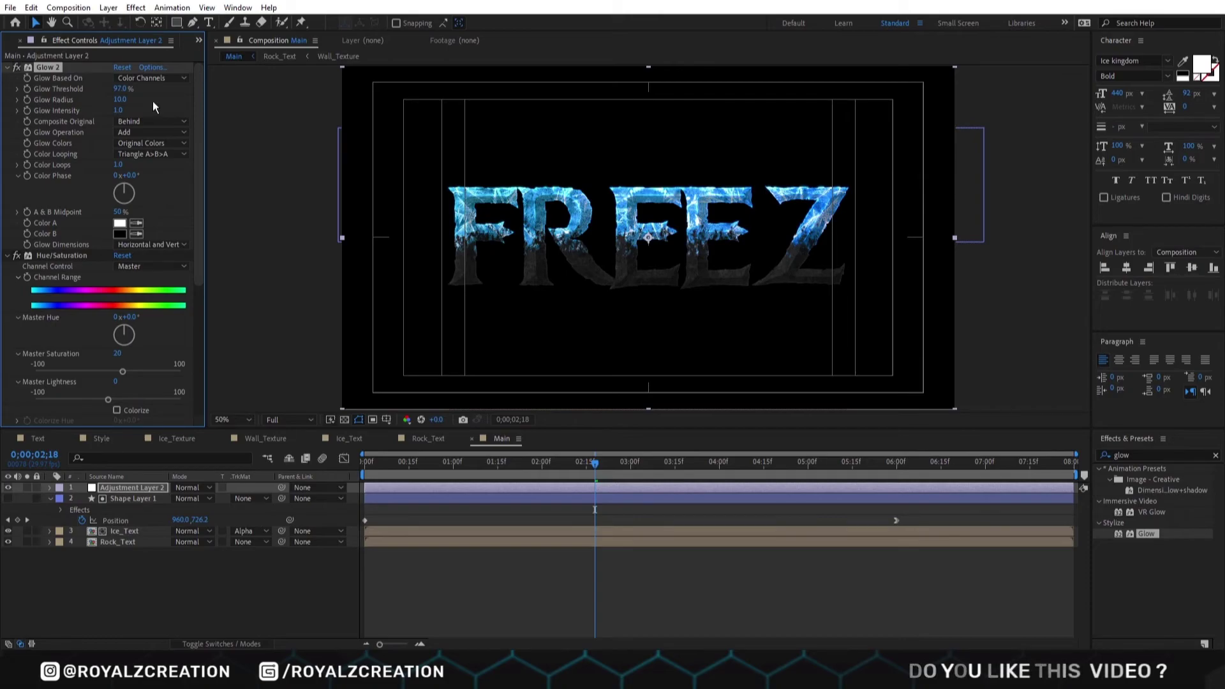
click(119, 100)
text(92)
key(Return)
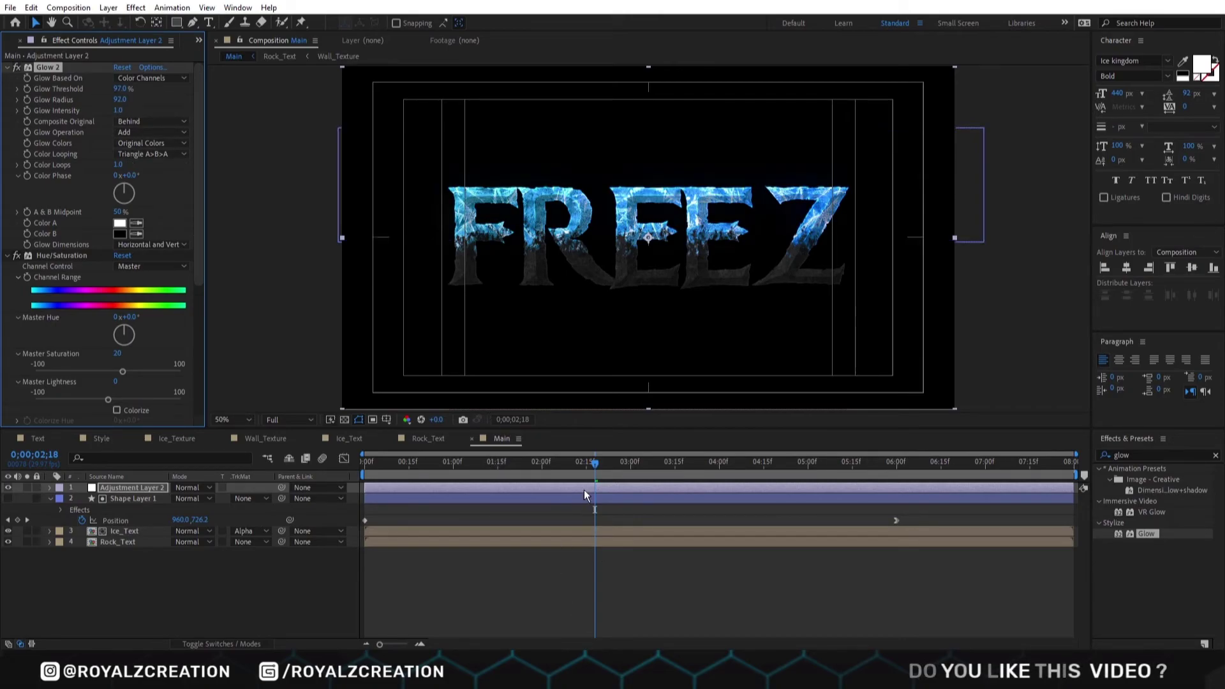
At the 6-second Position keyframe, stretch Shape Layer 1 vertically by setting its Scale to 100, 151% with proportions unlinked
drag(595, 495, 898, 518)
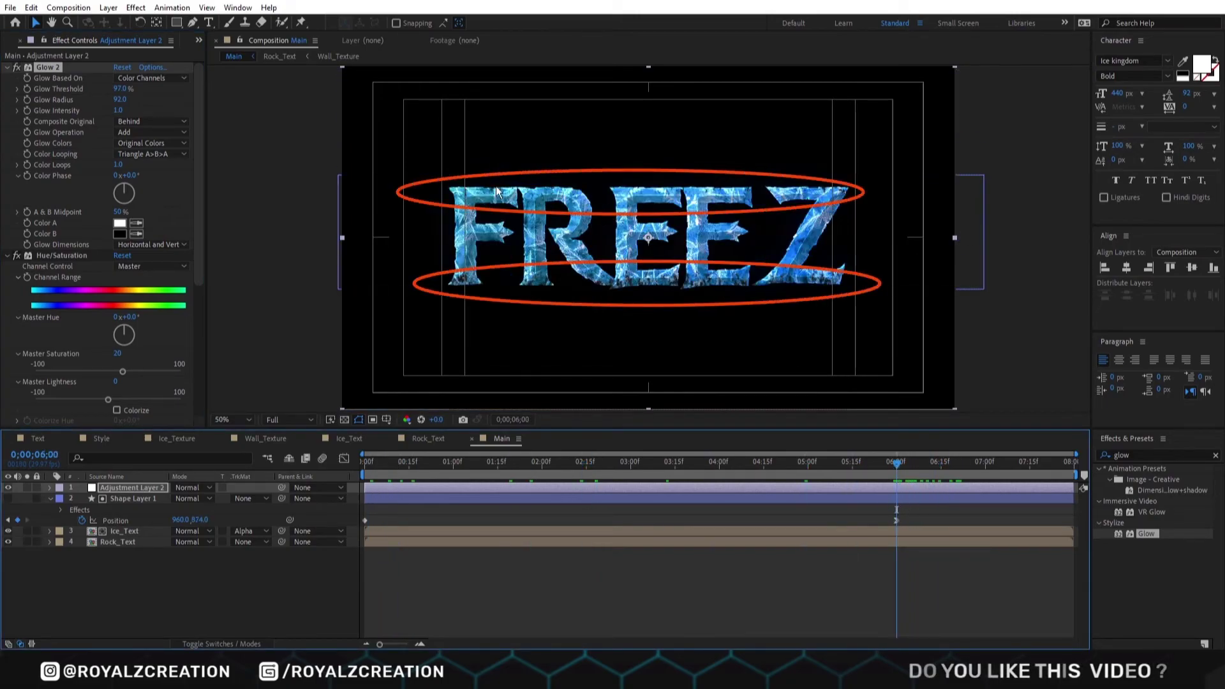
click(127, 499)
key(shift+s)
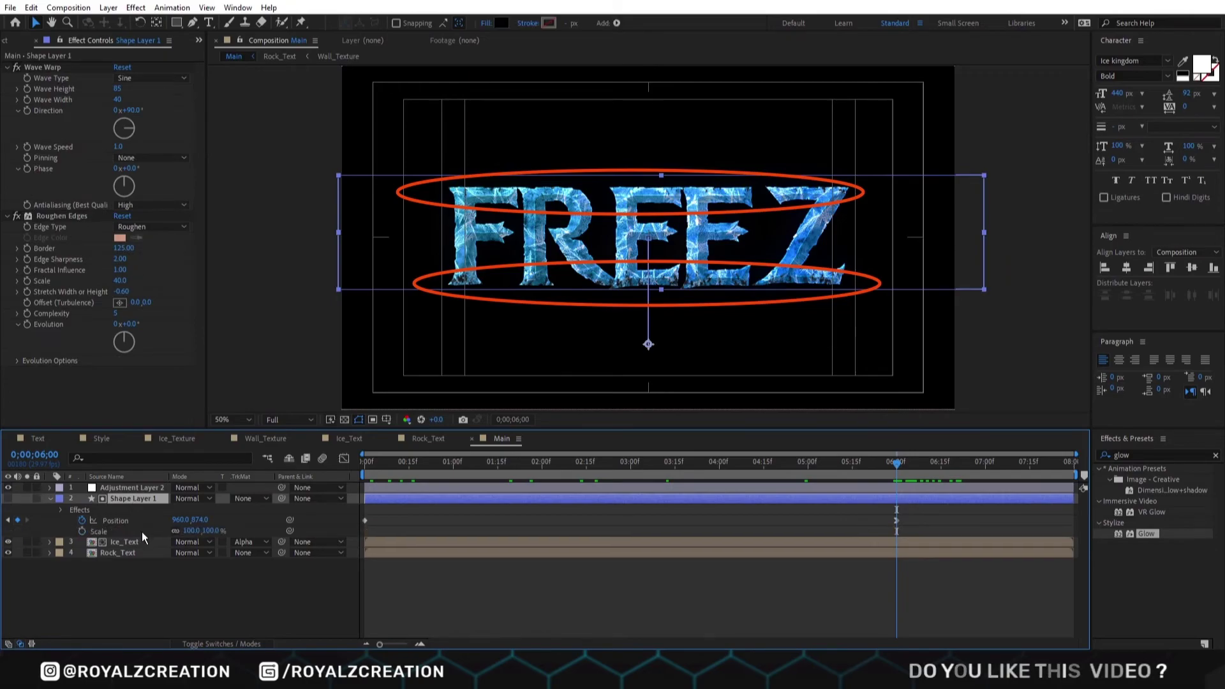
drag(214, 531, 701, 475)
Set Shape Layer 1's first Position keyframe, at 0 seconds, to 960, 580
drag(861, 454, 317, 472)
click(365, 520)
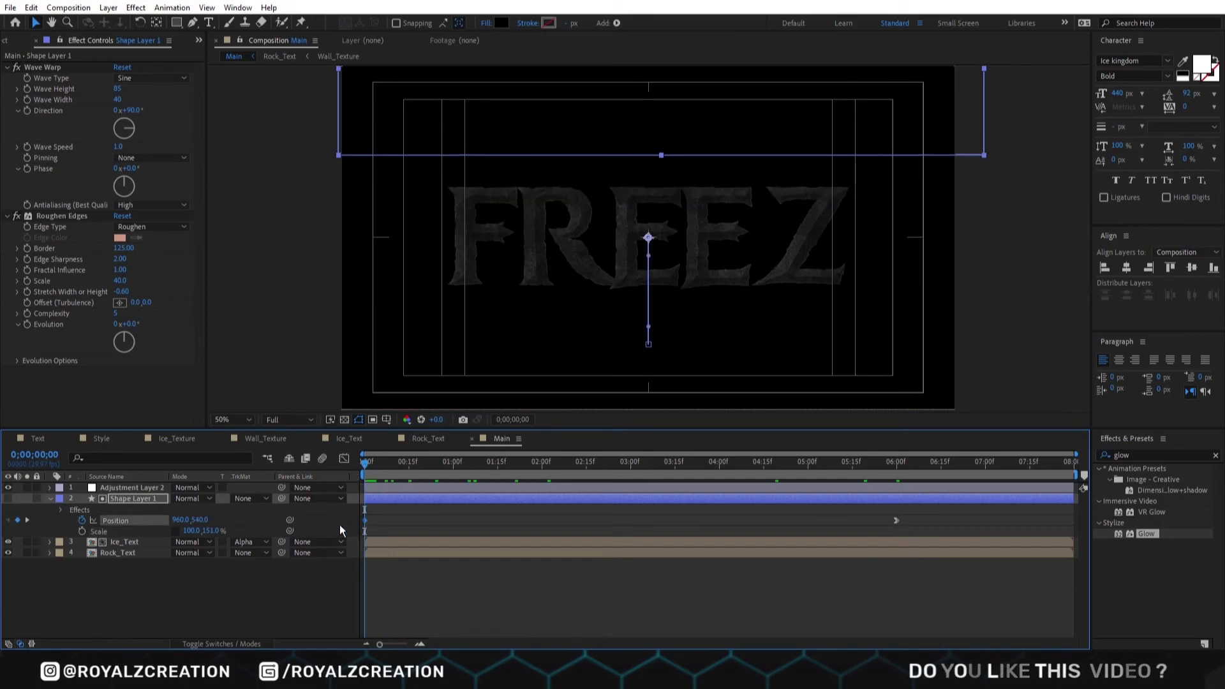
drag(208, 521, 236, 520)
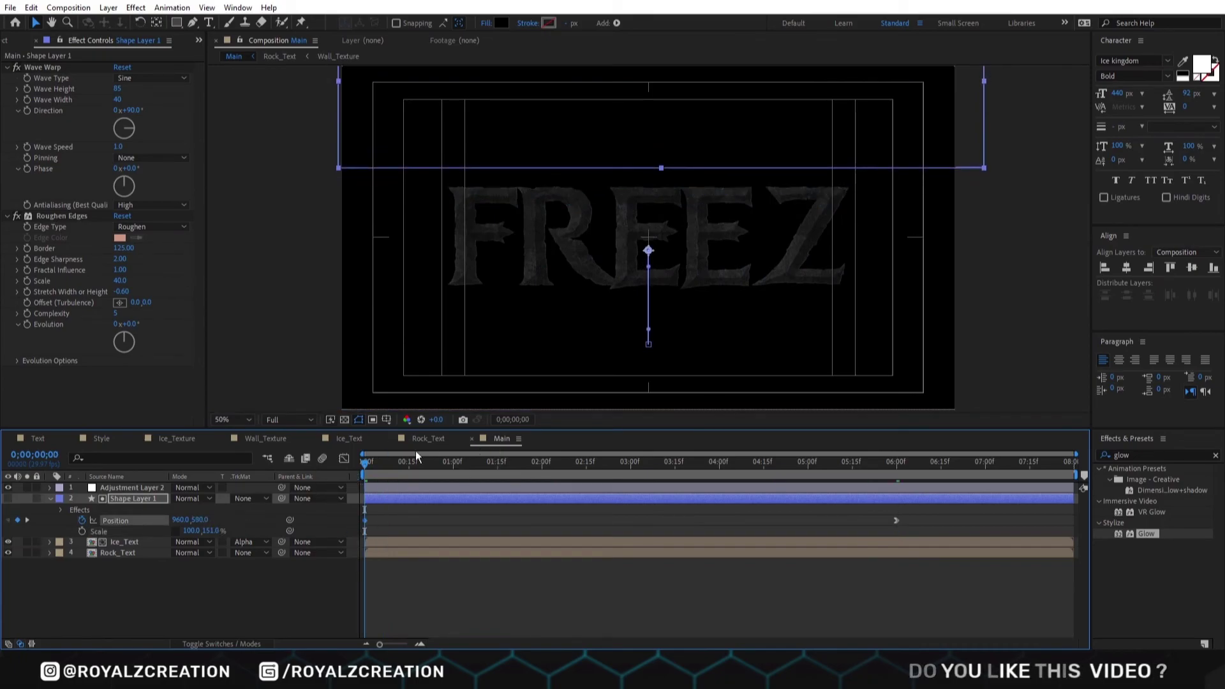
Set Shape Layer 1's Position keyframe at 6 seconds to 960, 999 and preview the freezing animation from the start
click(377, 465)
drag(383, 466, 897, 495)
drag(199, 520, 278, 519)
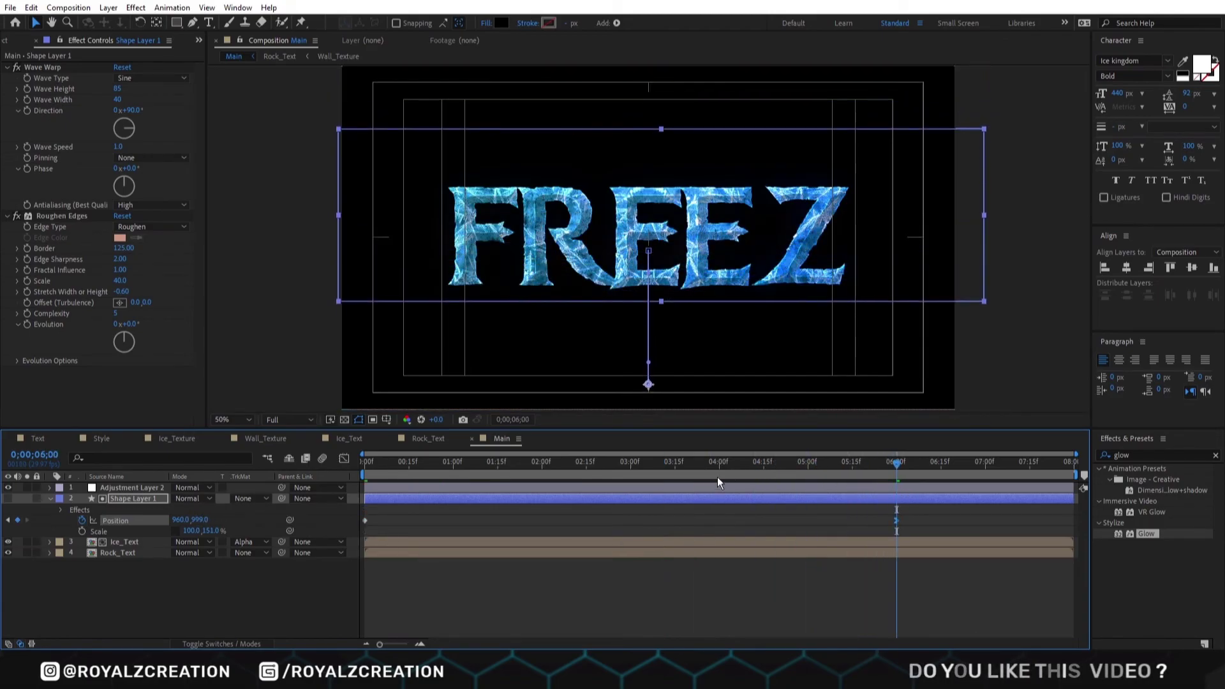
click(425, 598)
key(space)
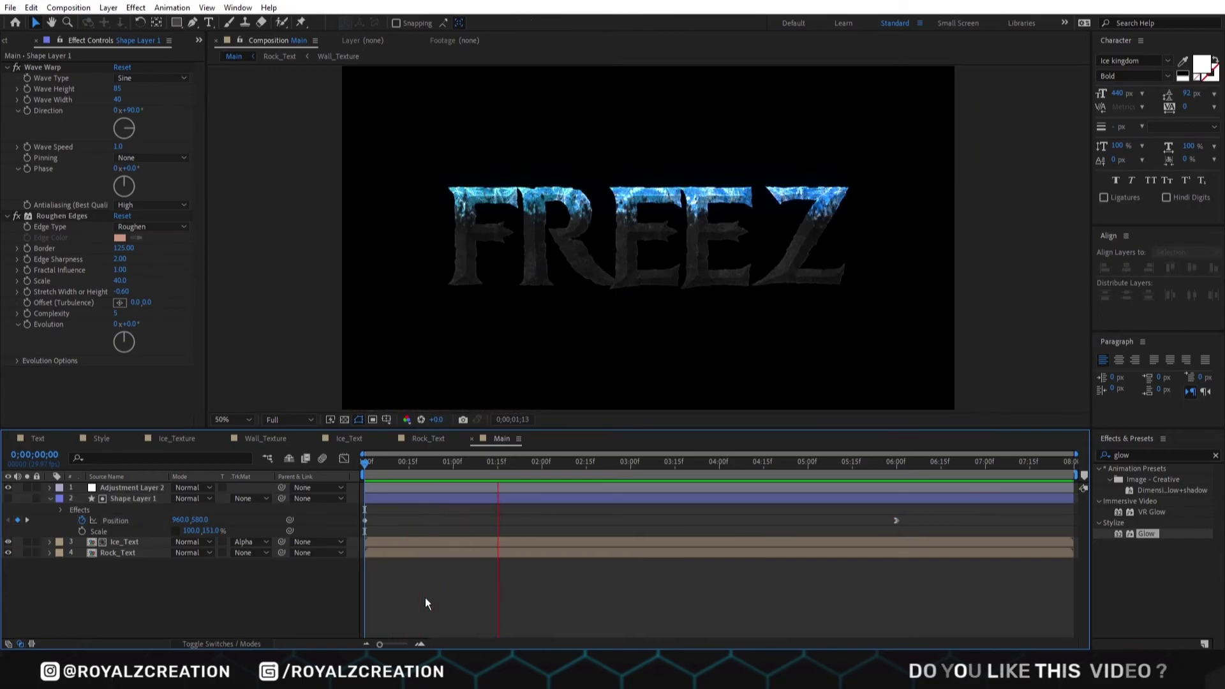